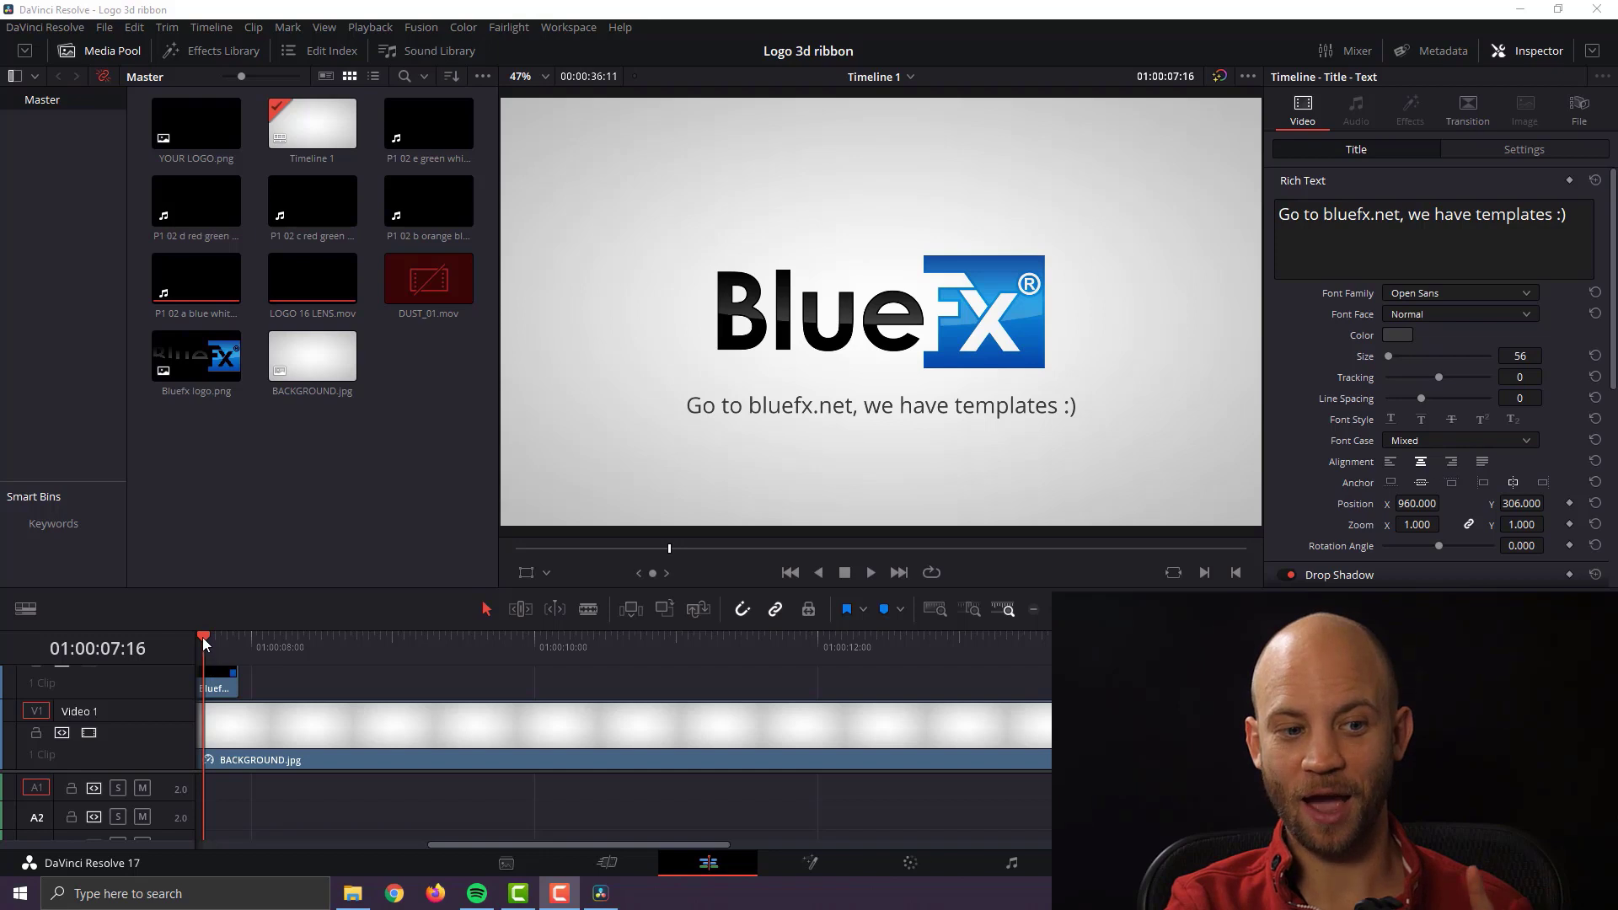
# Step: Play back the finished intro from the start of the timeline
pyautogui.moveTo(202, 637); pyautogui.dragTo(165, 635)
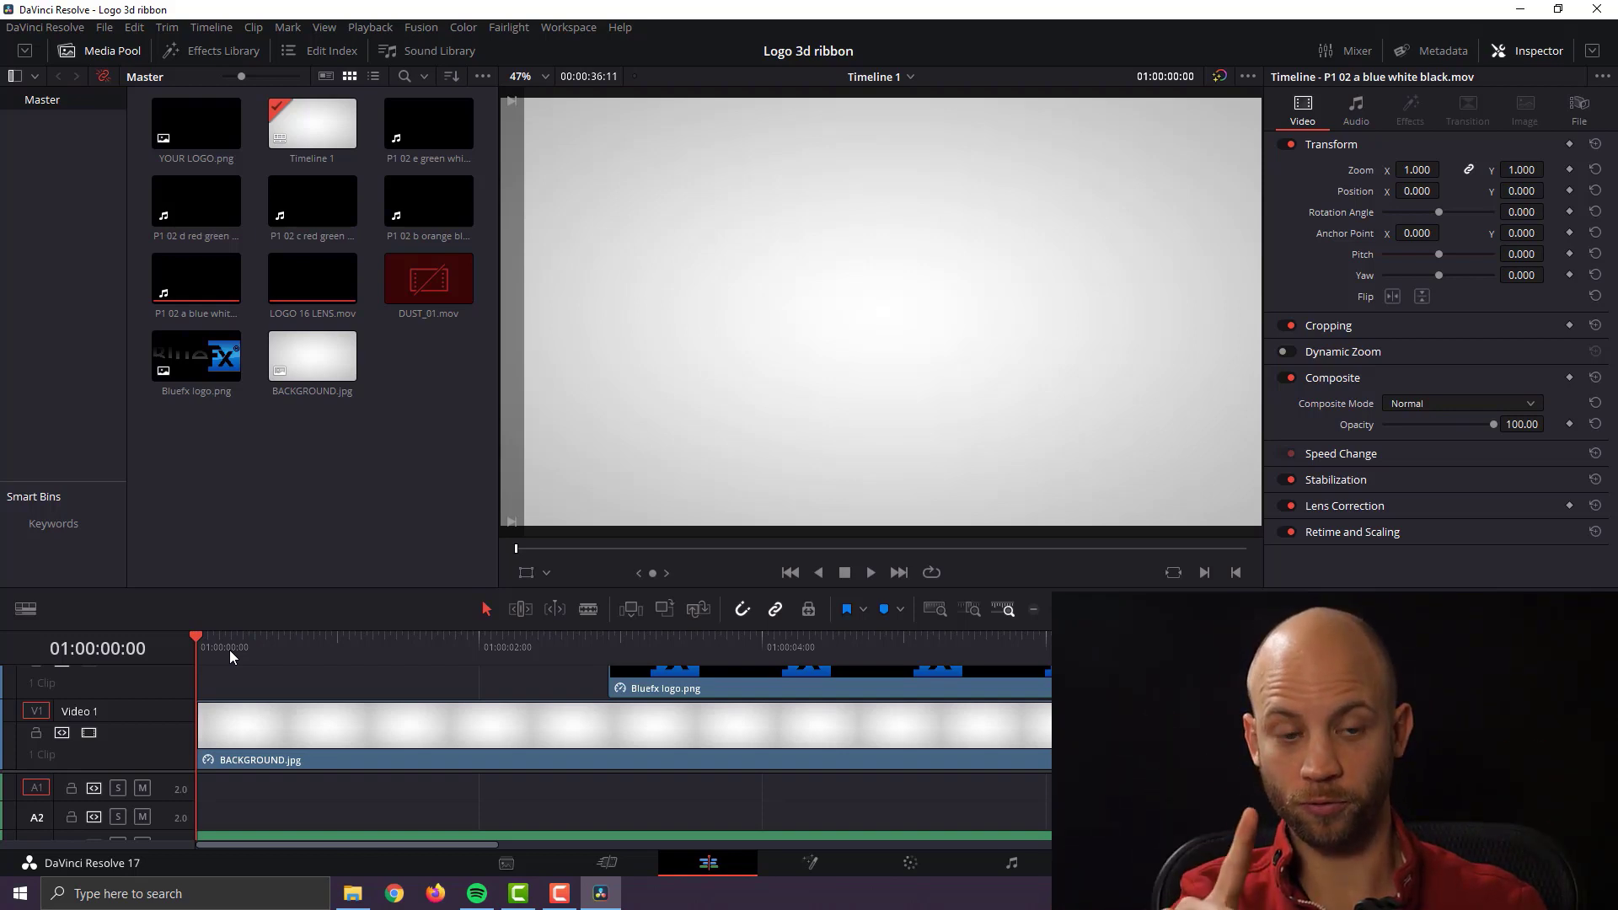
pyautogui.press('space')
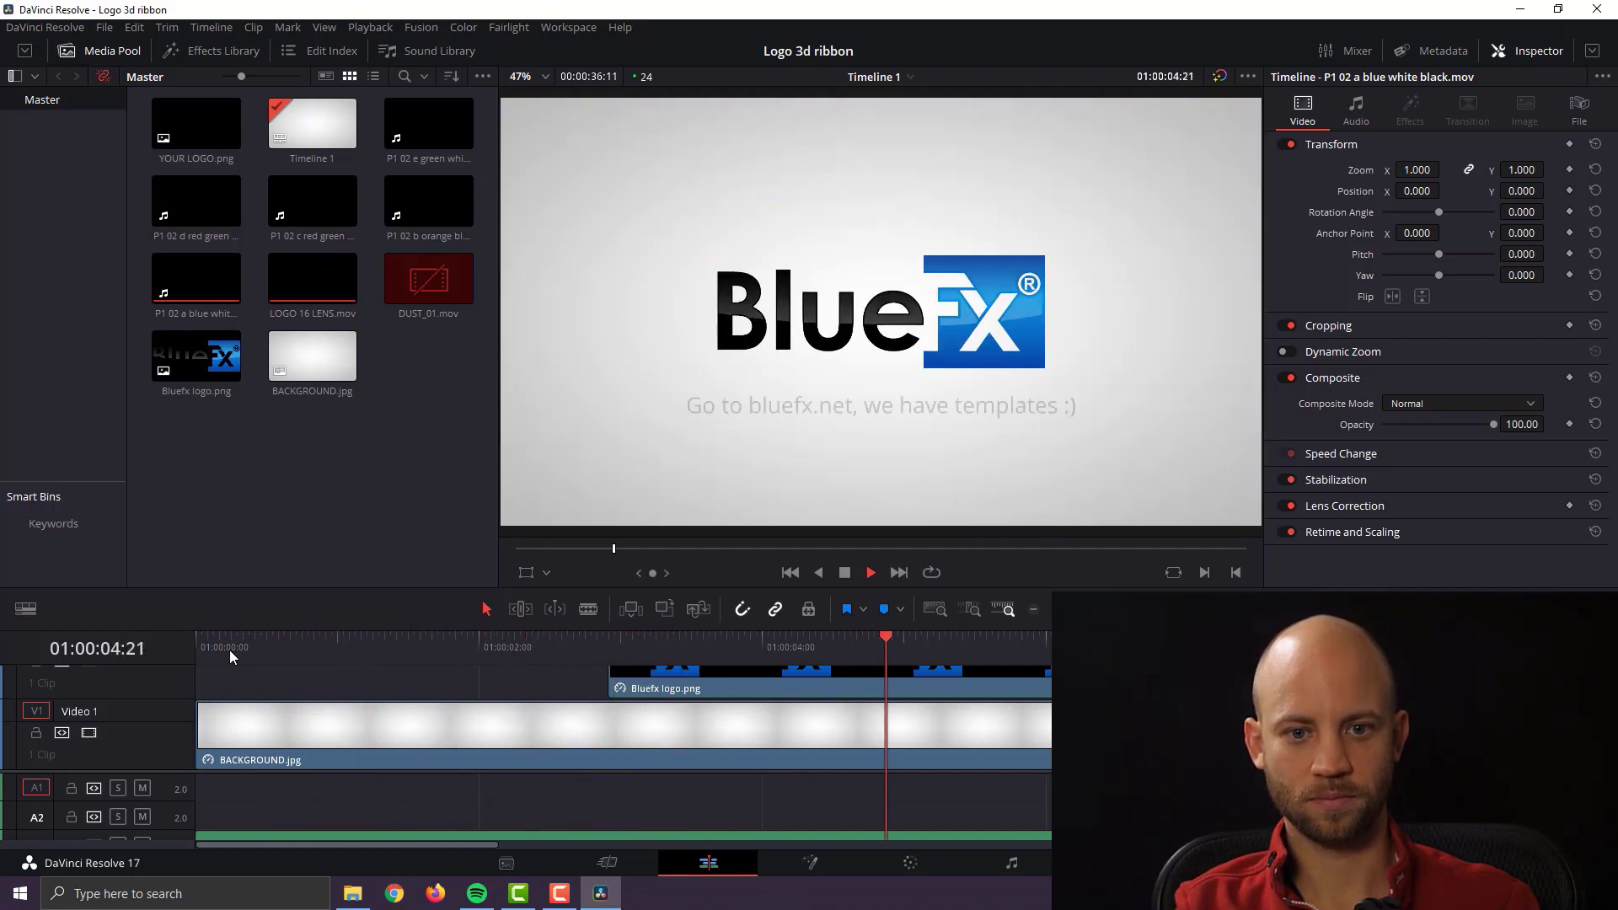
pyautogui.press('space')
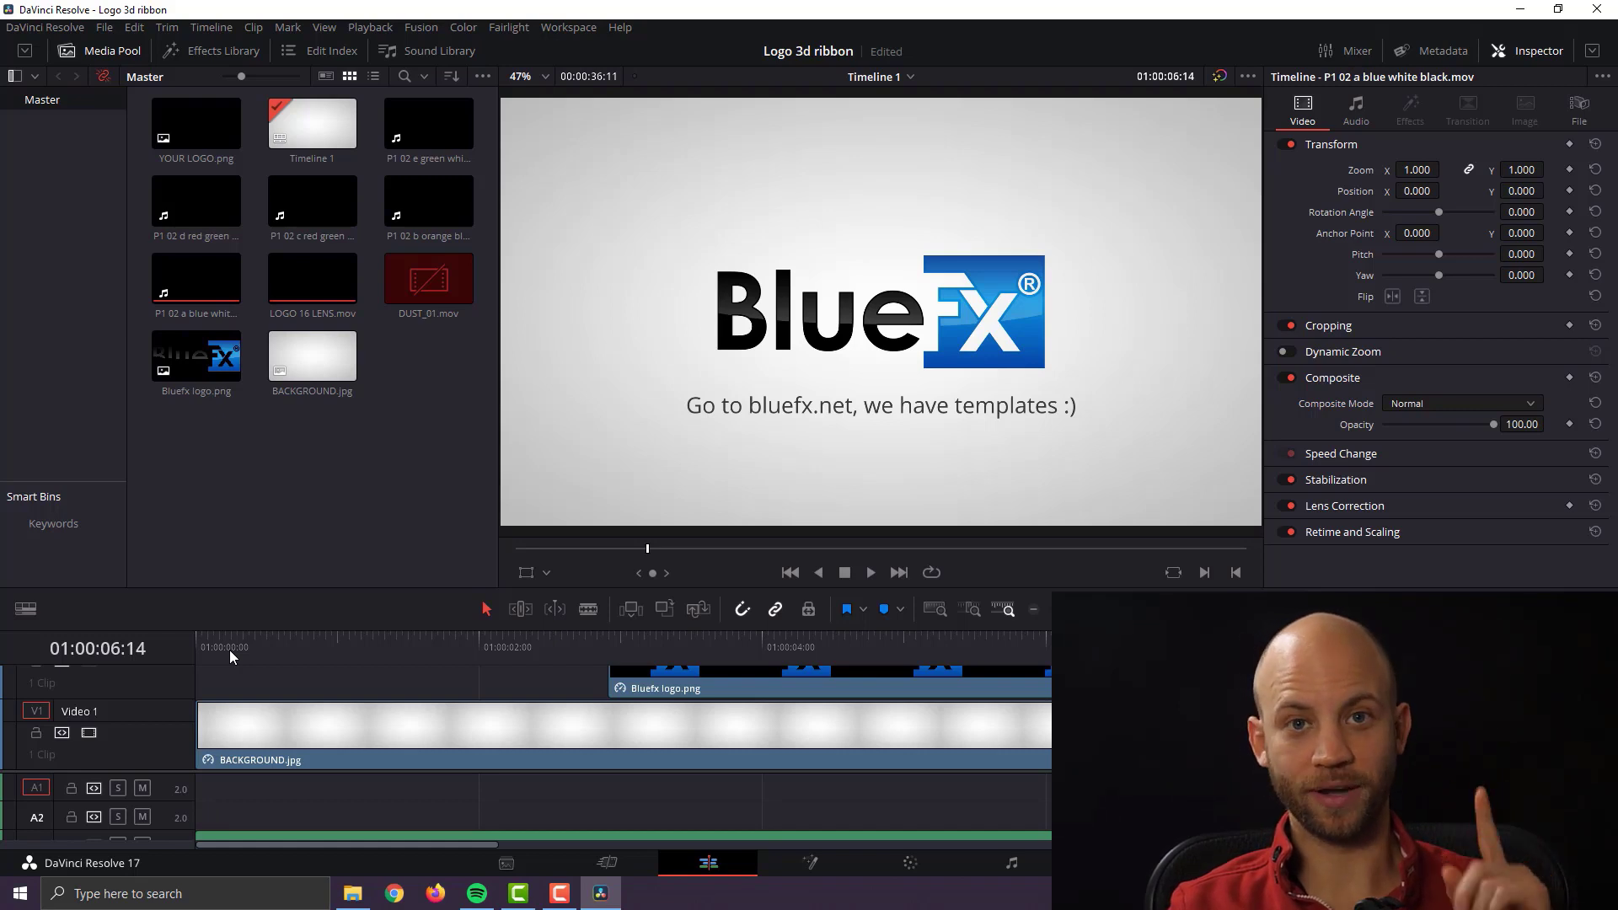
# Step: Create a new project named 'logo', discarding unsaved changes to the old one
pyautogui.click(99, 28)
pyautogui.moveTo(125, 34)
pyautogui.click(147, 48)
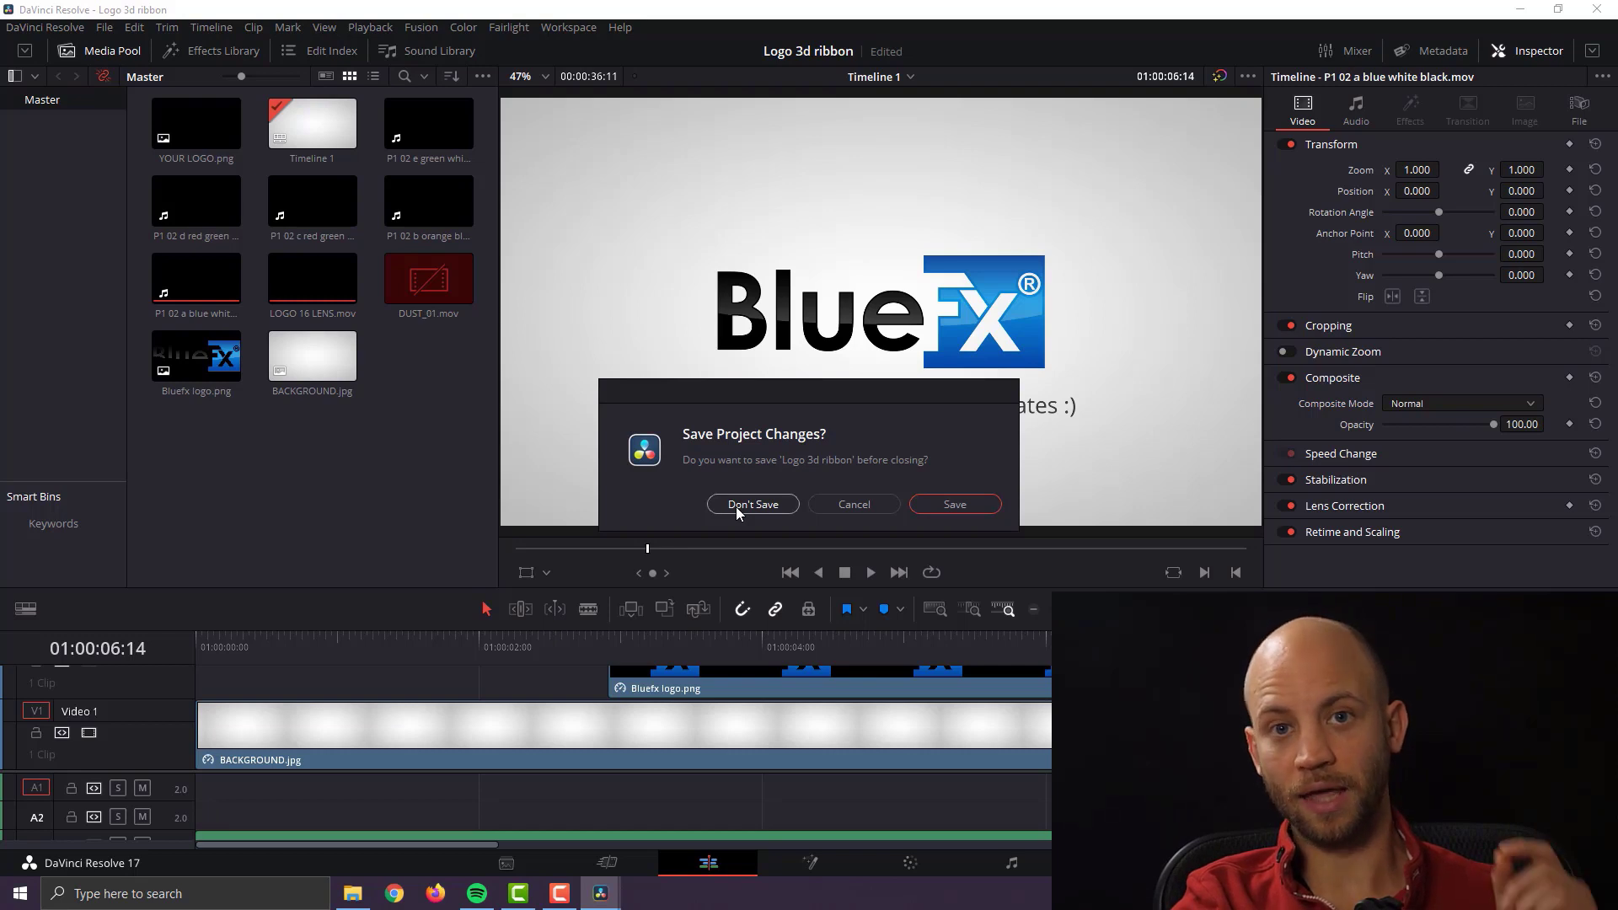
pyautogui.click(736, 506)
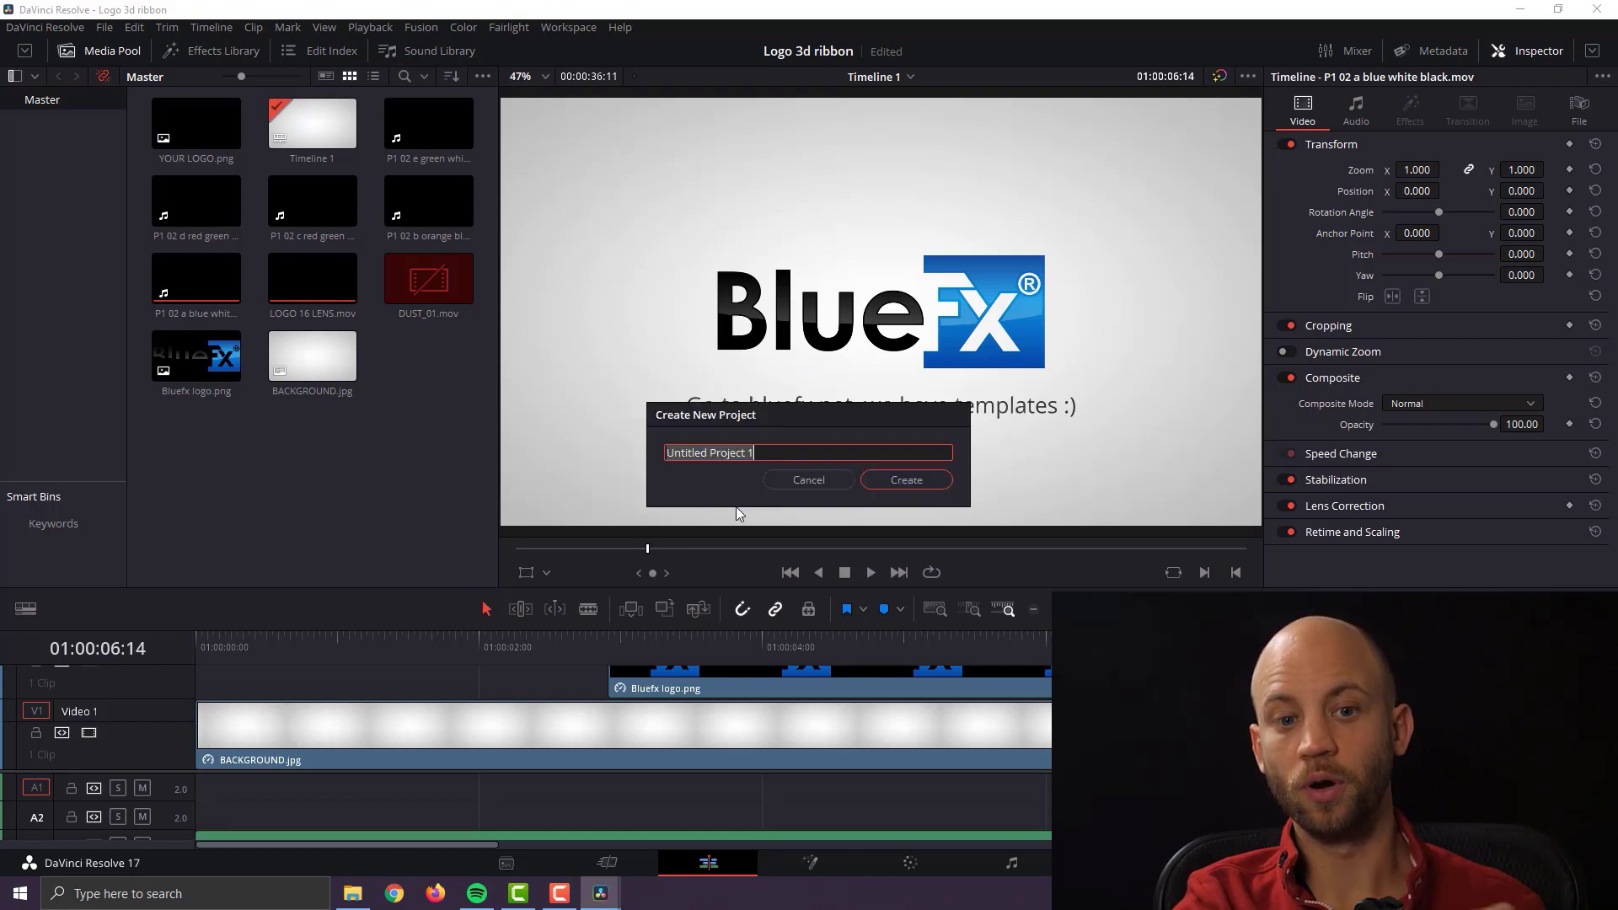
pyautogui.write('logo')
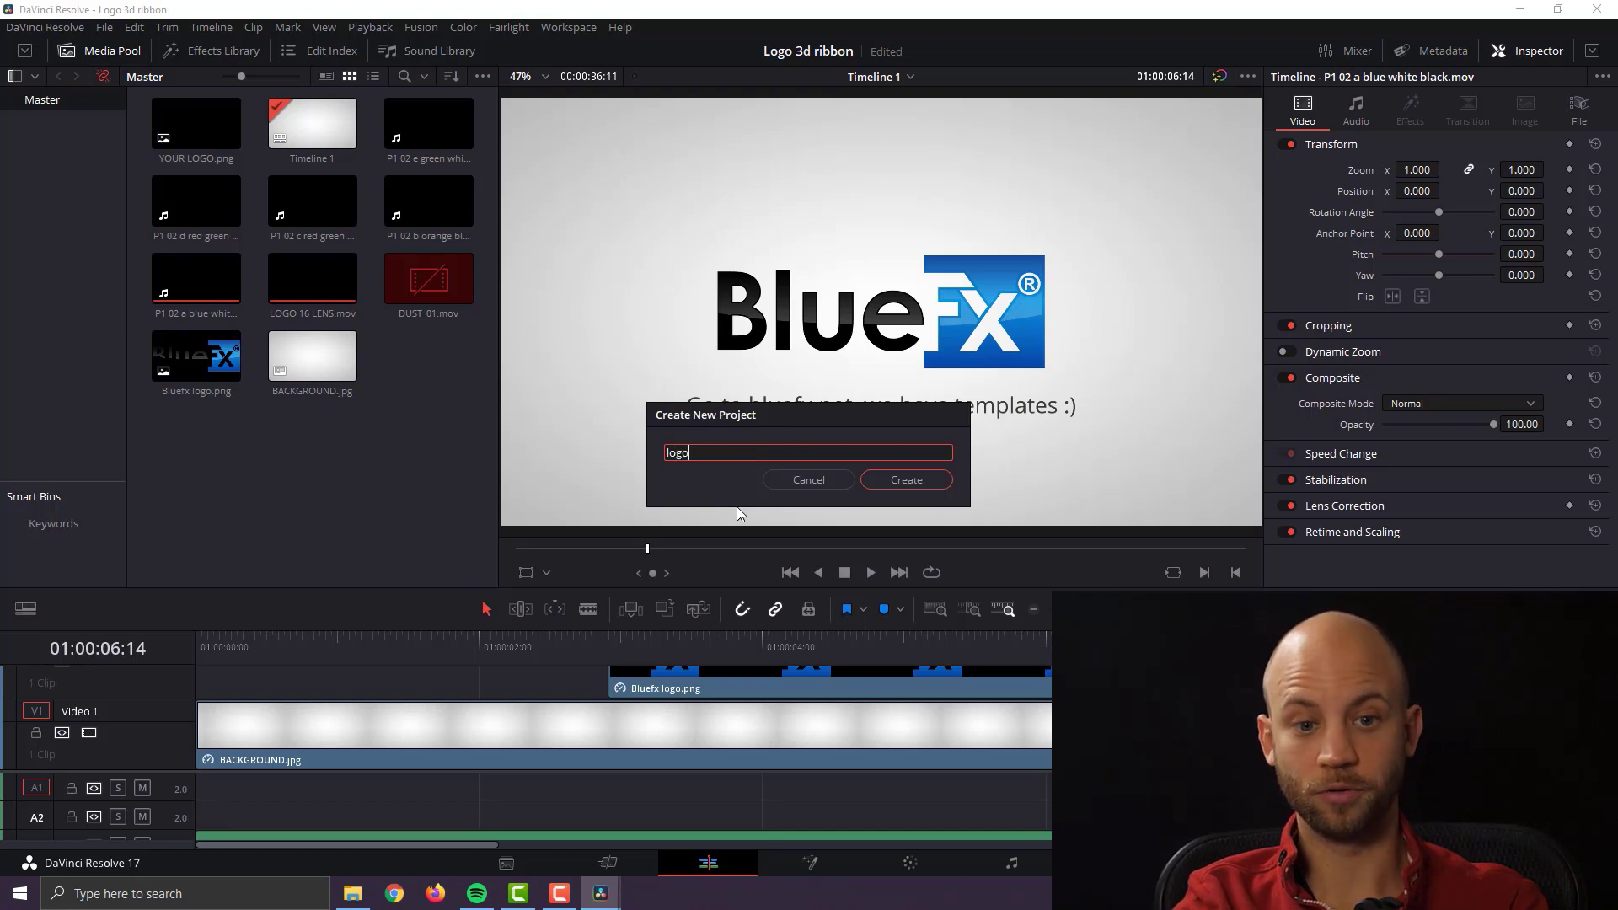
pyautogui.press('Return')
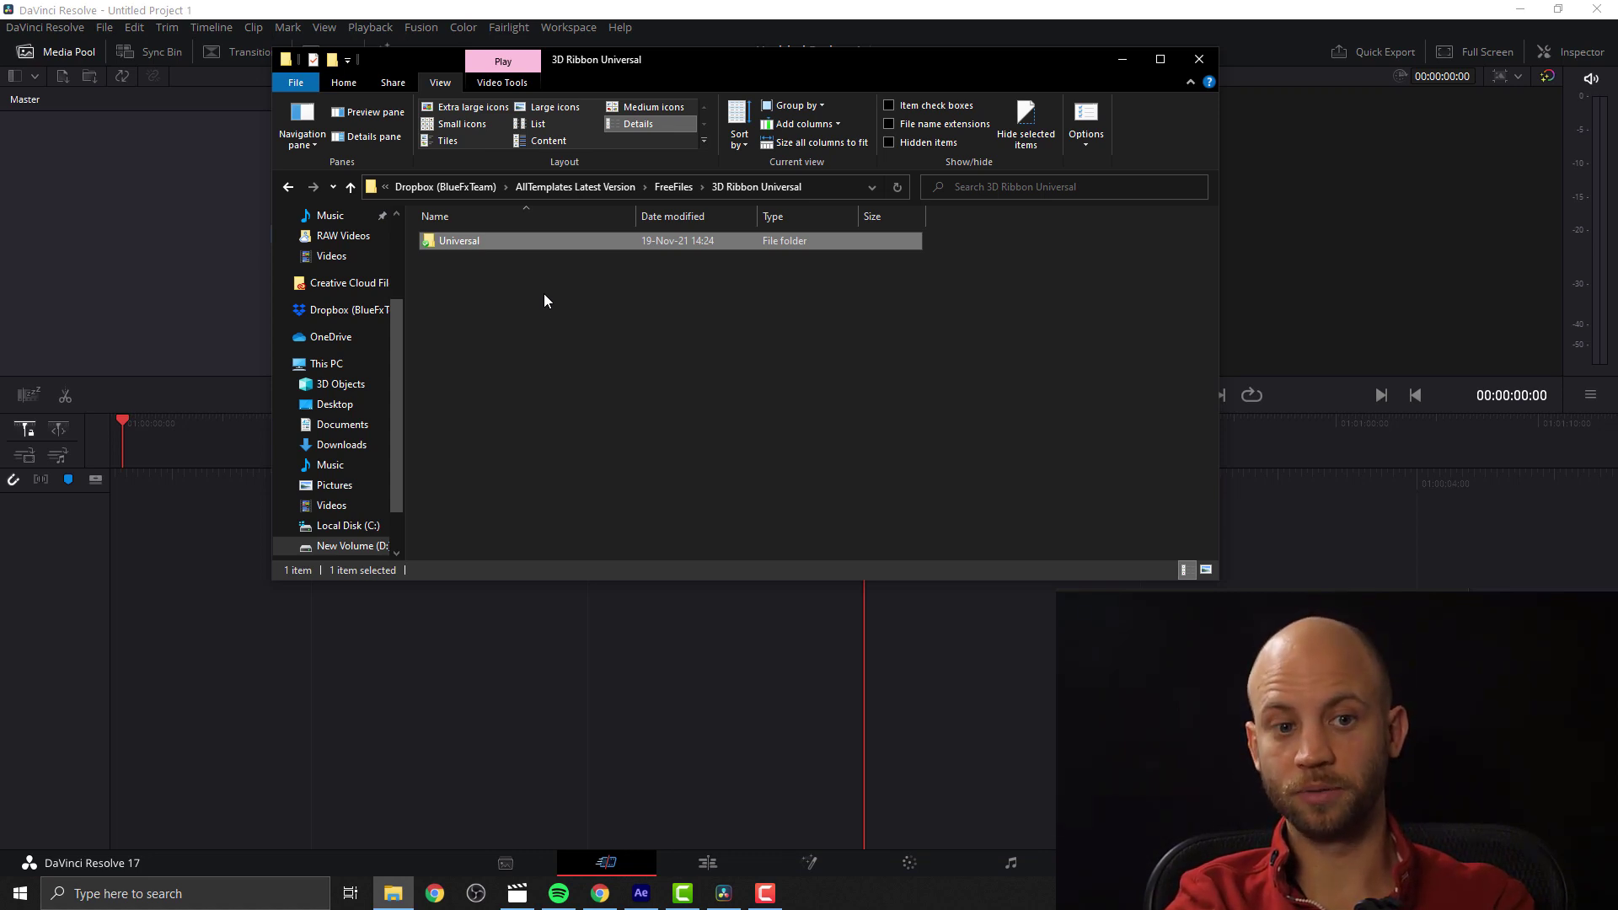
# Step: Open the Universal folder and bring all six template files into the Media Pool
pyautogui.doubleClick(466, 241)
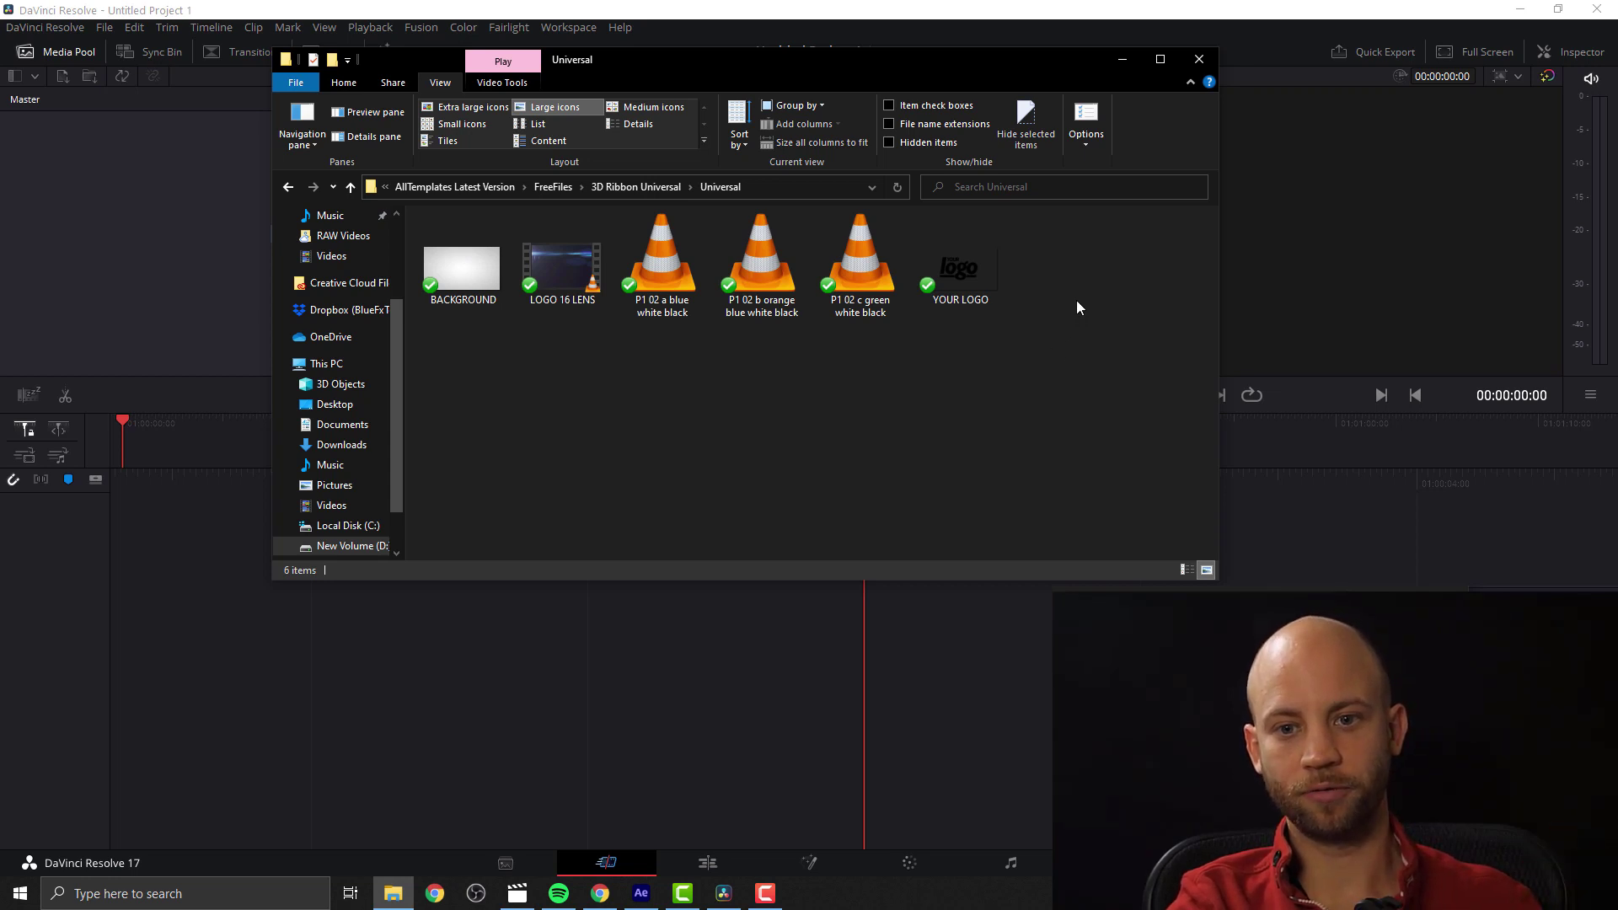
pyautogui.moveTo(1099, 273); pyautogui.dragTo(82, 251)
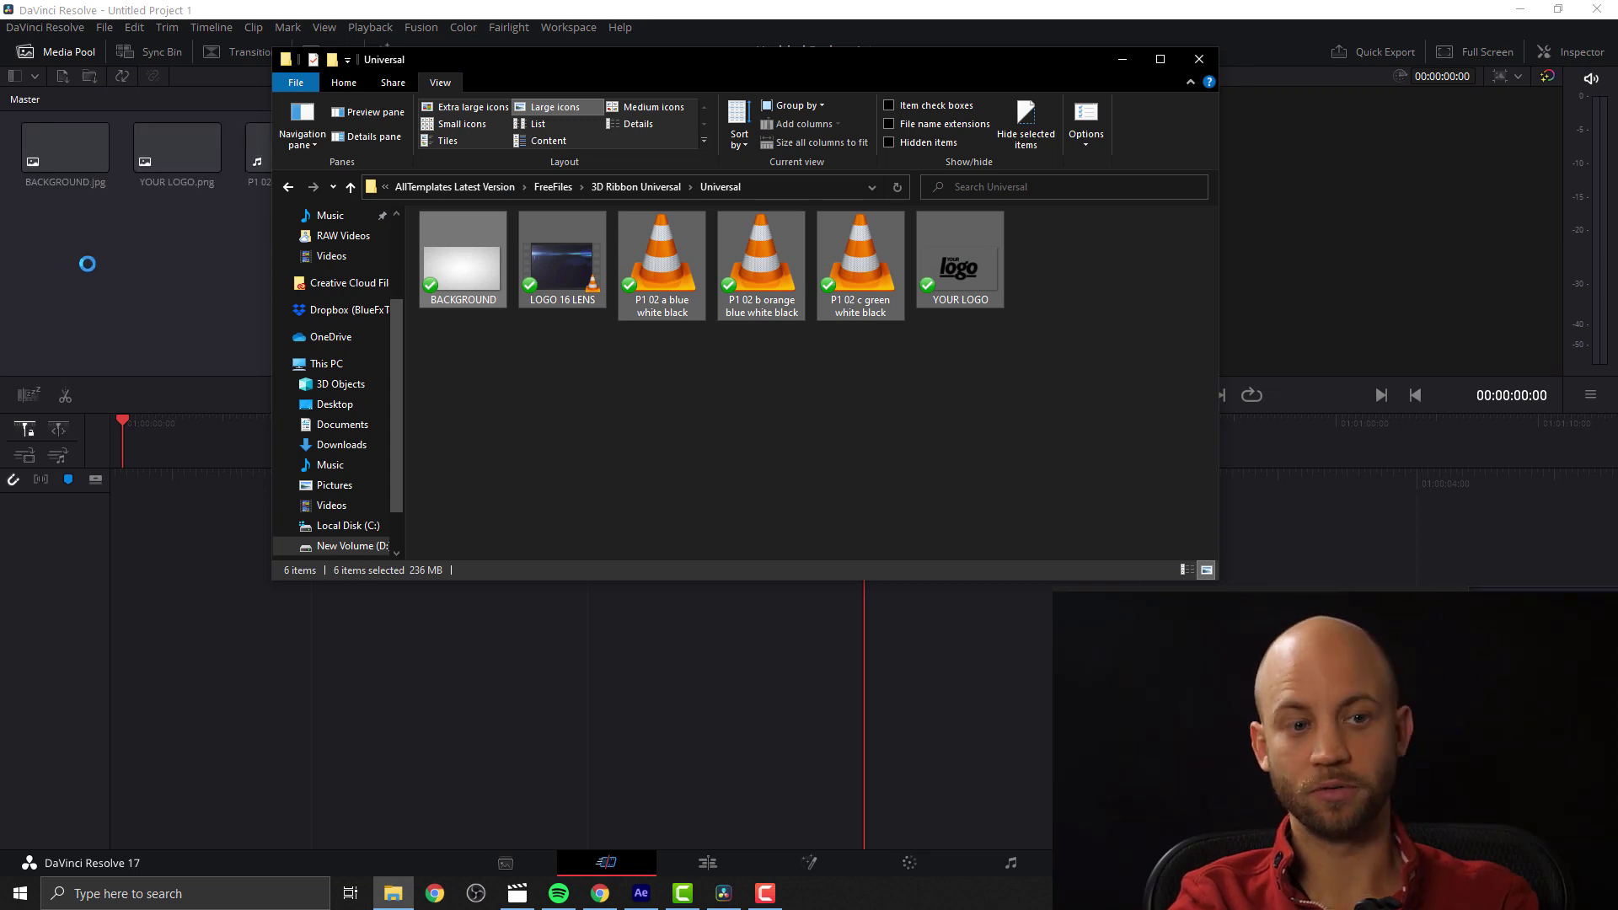
pyautogui.click(88, 264)
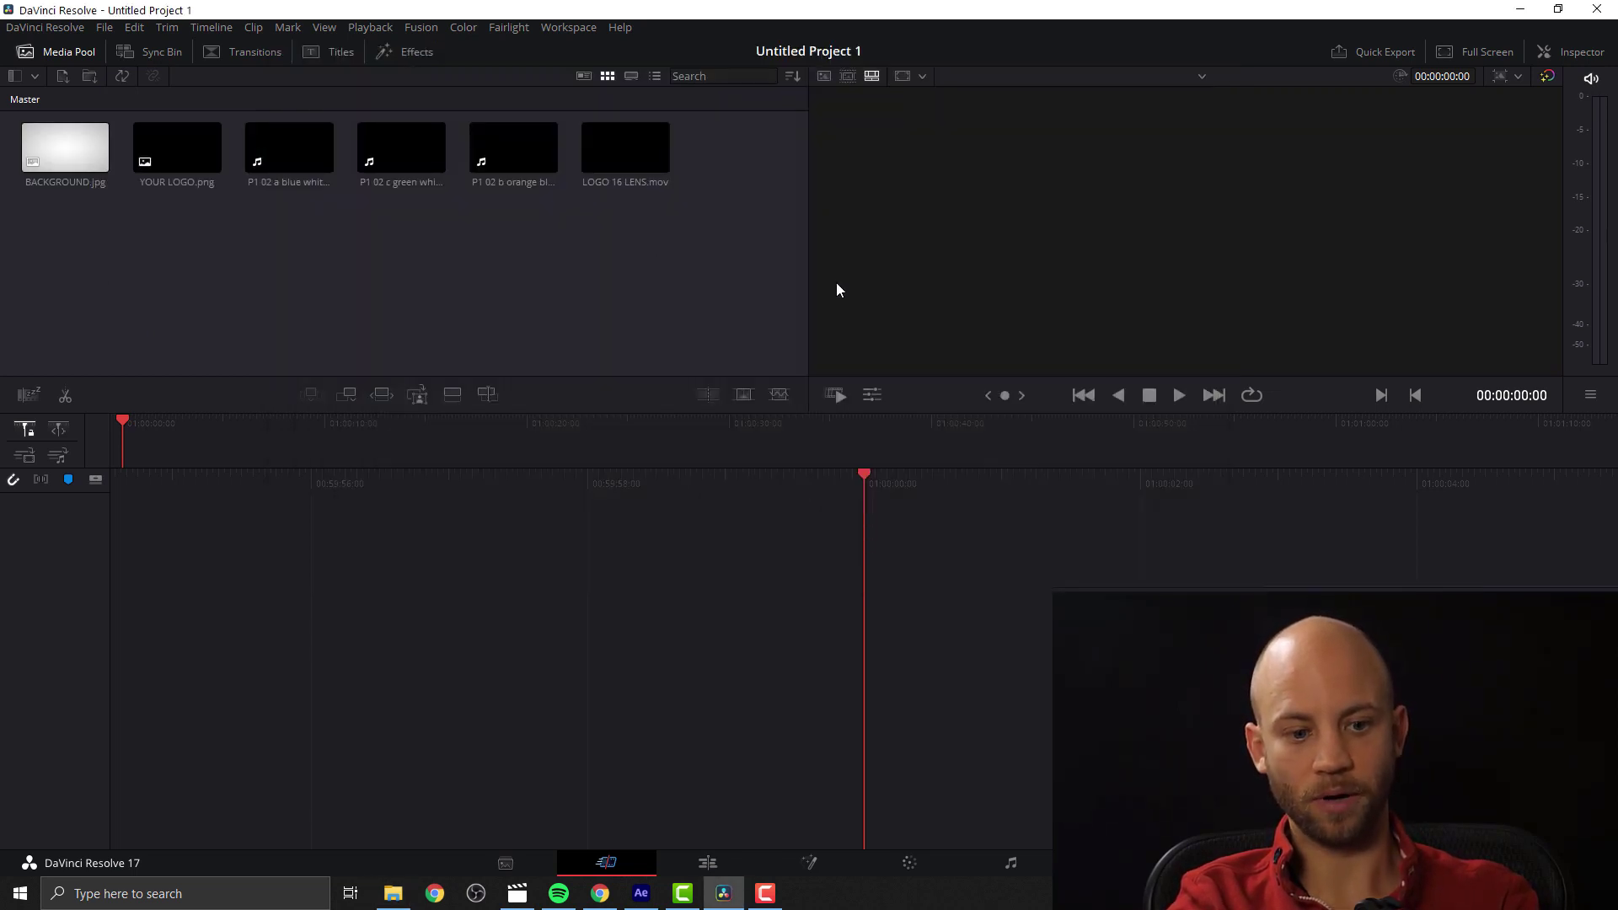
# Step: On the Edit page, place BACKGROUND.jpg on a new timeline and lengthen the clip
pyautogui.moveTo(806, 273); pyautogui.dragTo(225, 270)
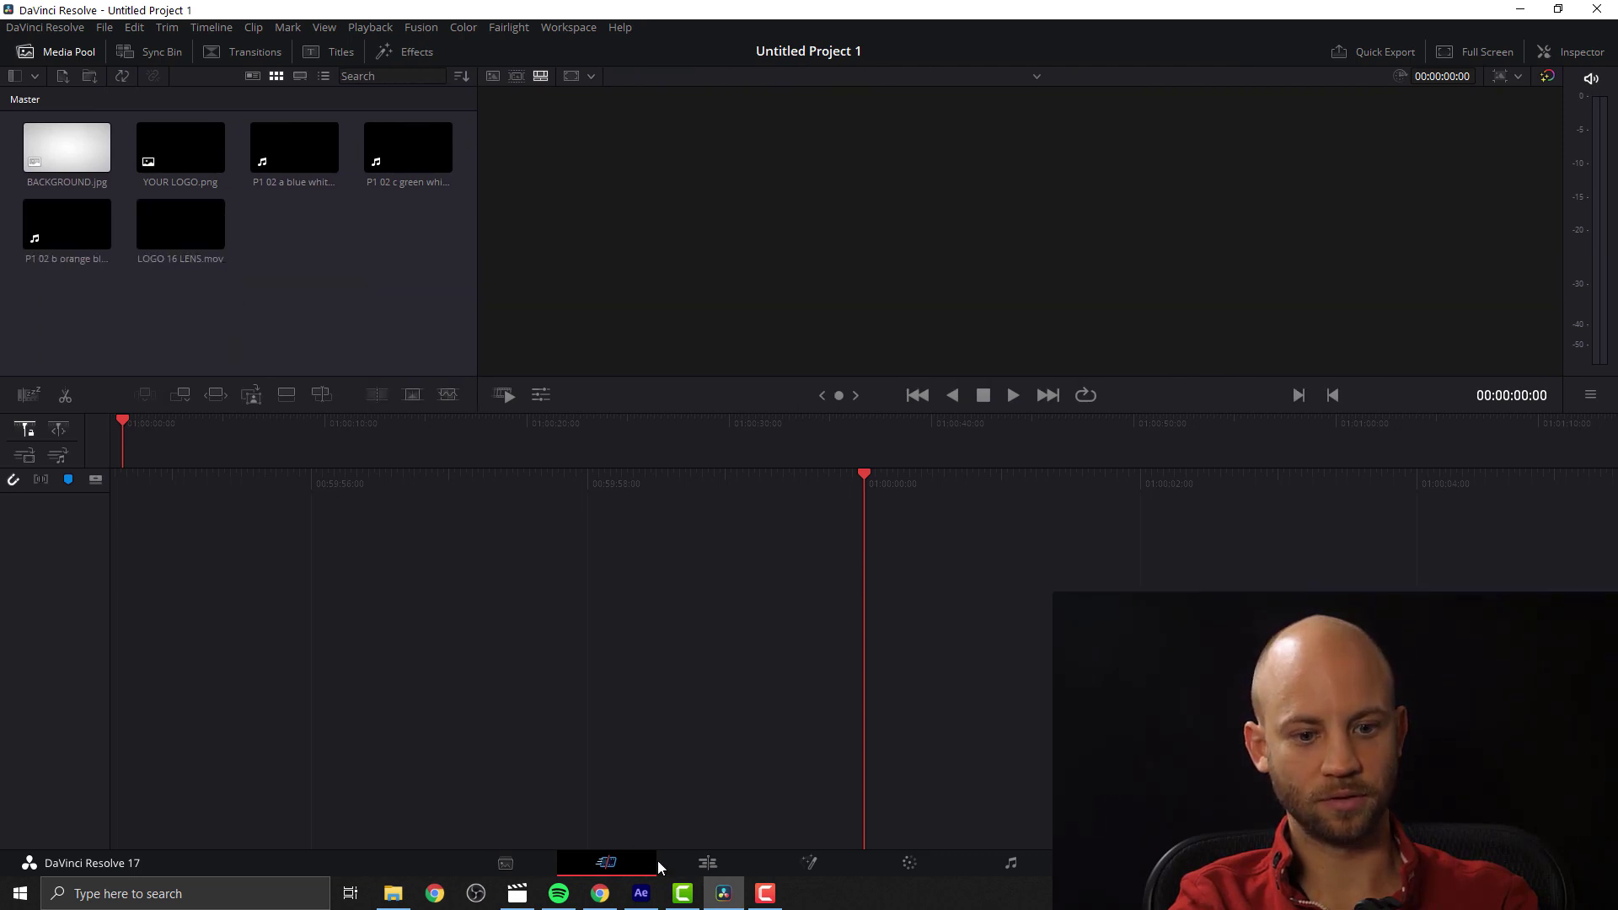
pyautogui.click(704, 864)
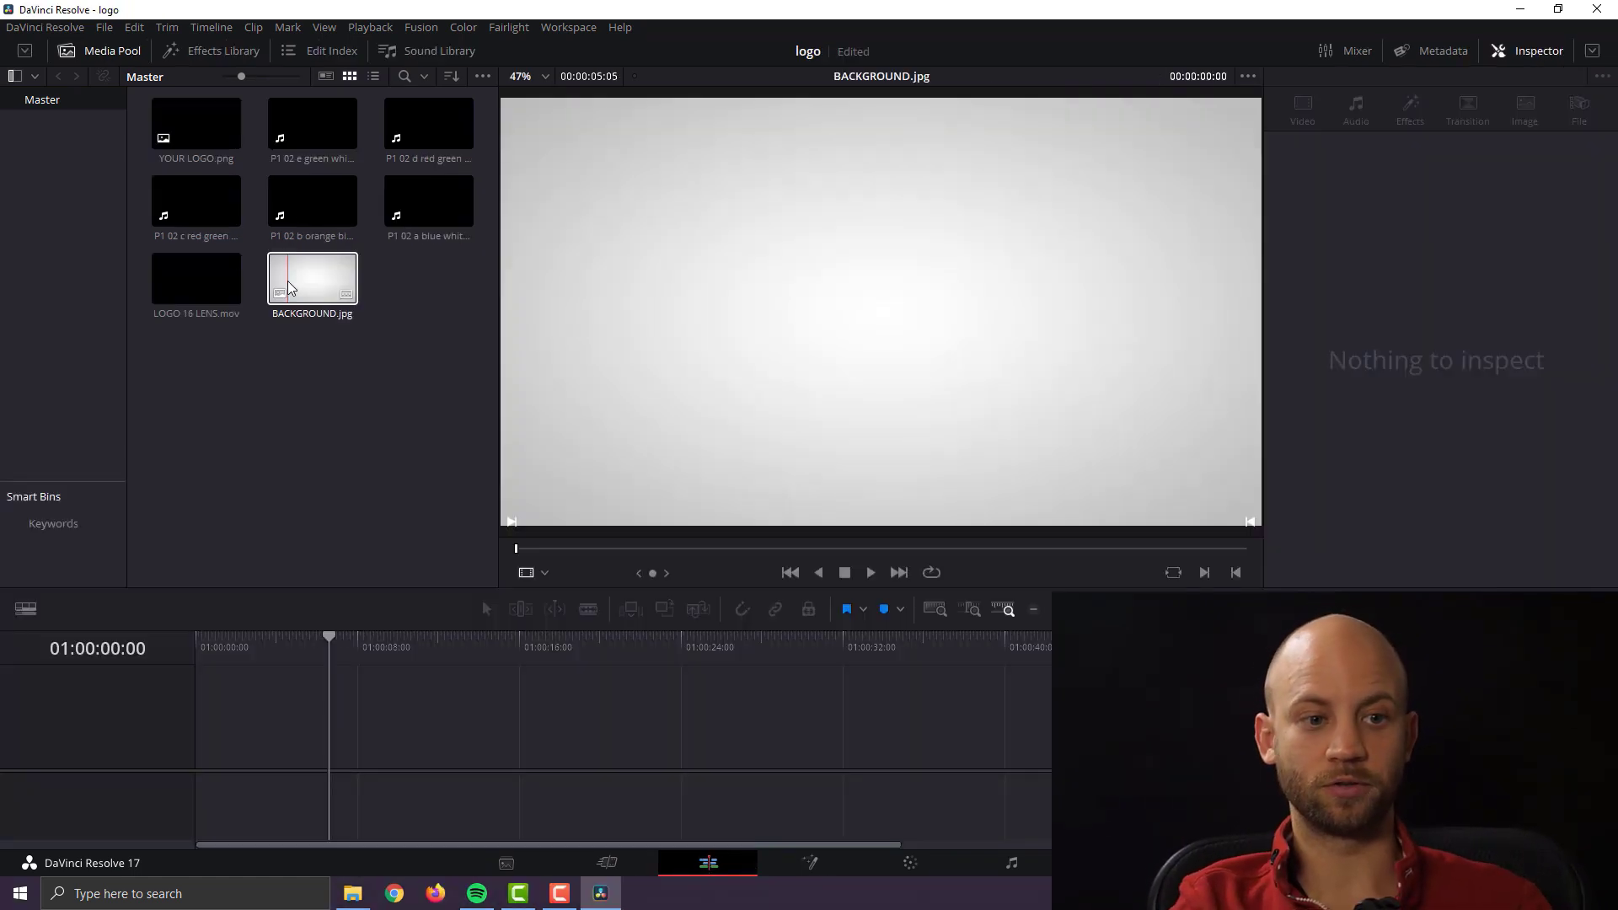
pyautogui.click(337, 293)
pyautogui.moveTo(337, 292); pyautogui.dragTo(200, 742)
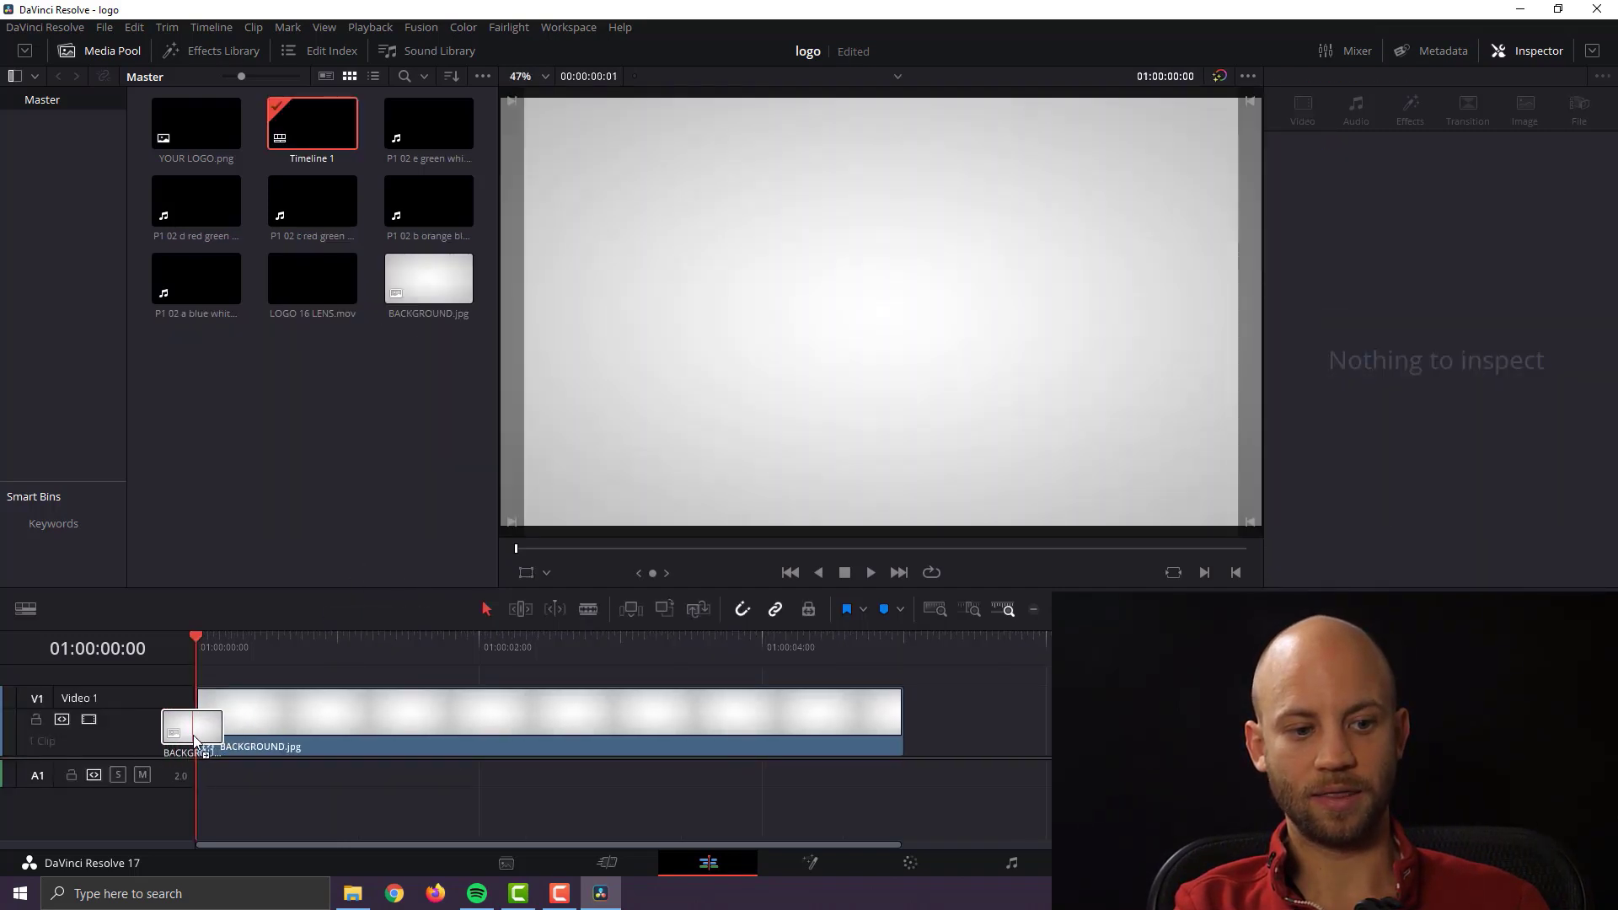
pyautogui.moveTo(901, 719); pyautogui.dragTo(1585, 719)
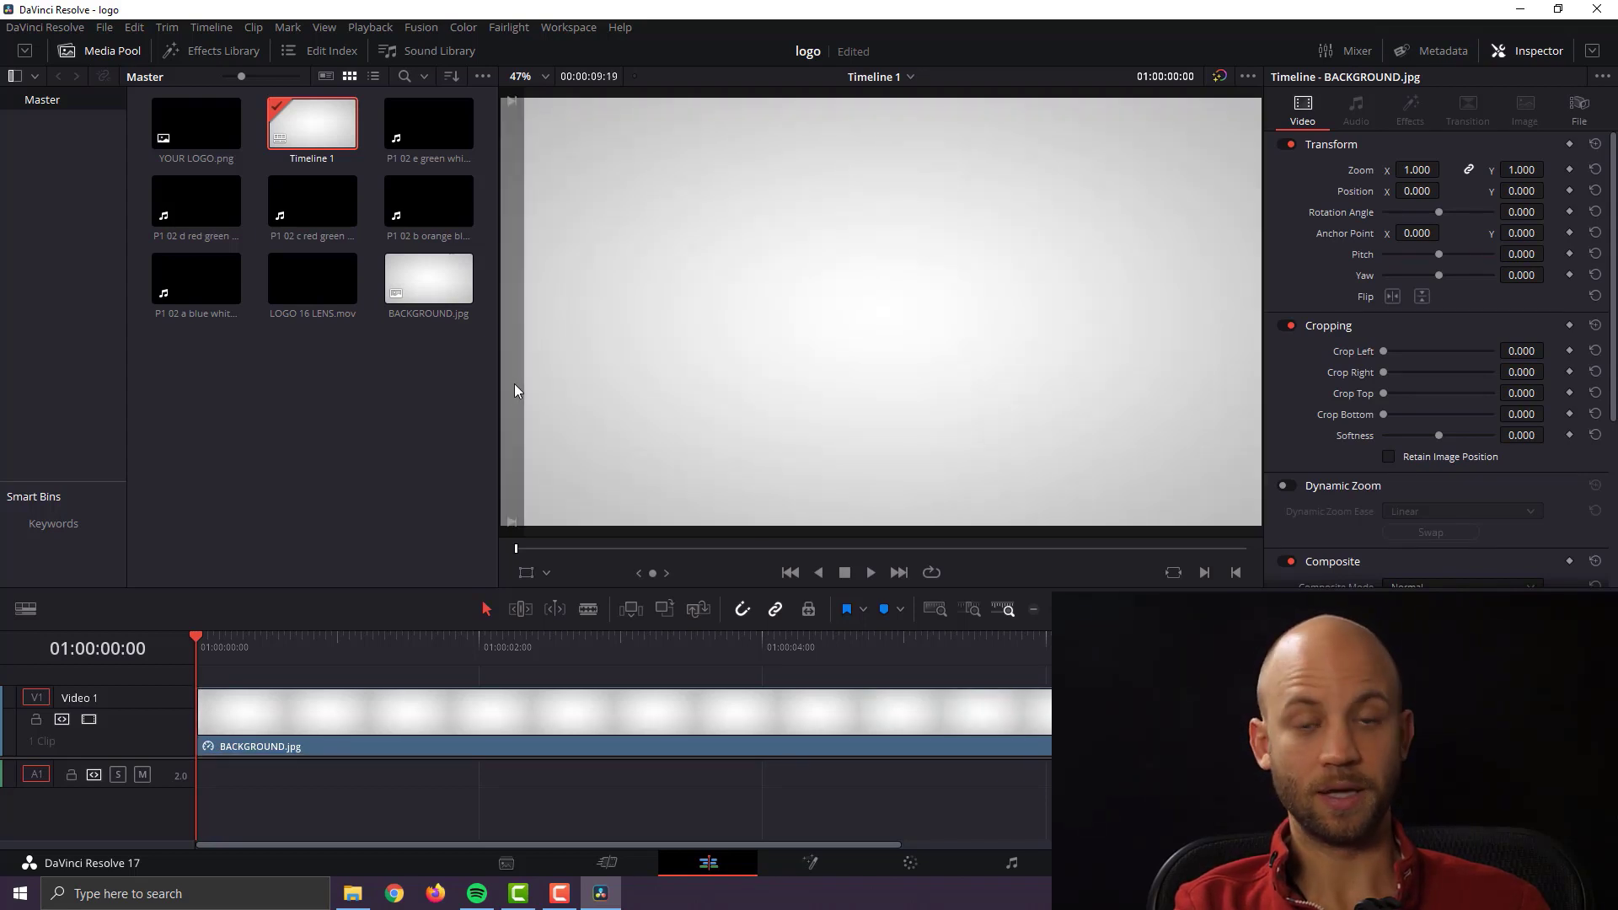
# Step: Import Bluefx logo.png from the desktop into the Media Pool
pyautogui.click(312, 124)
pyautogui.moveTo(175, 15); pyautogui.dragTo(253, 25)
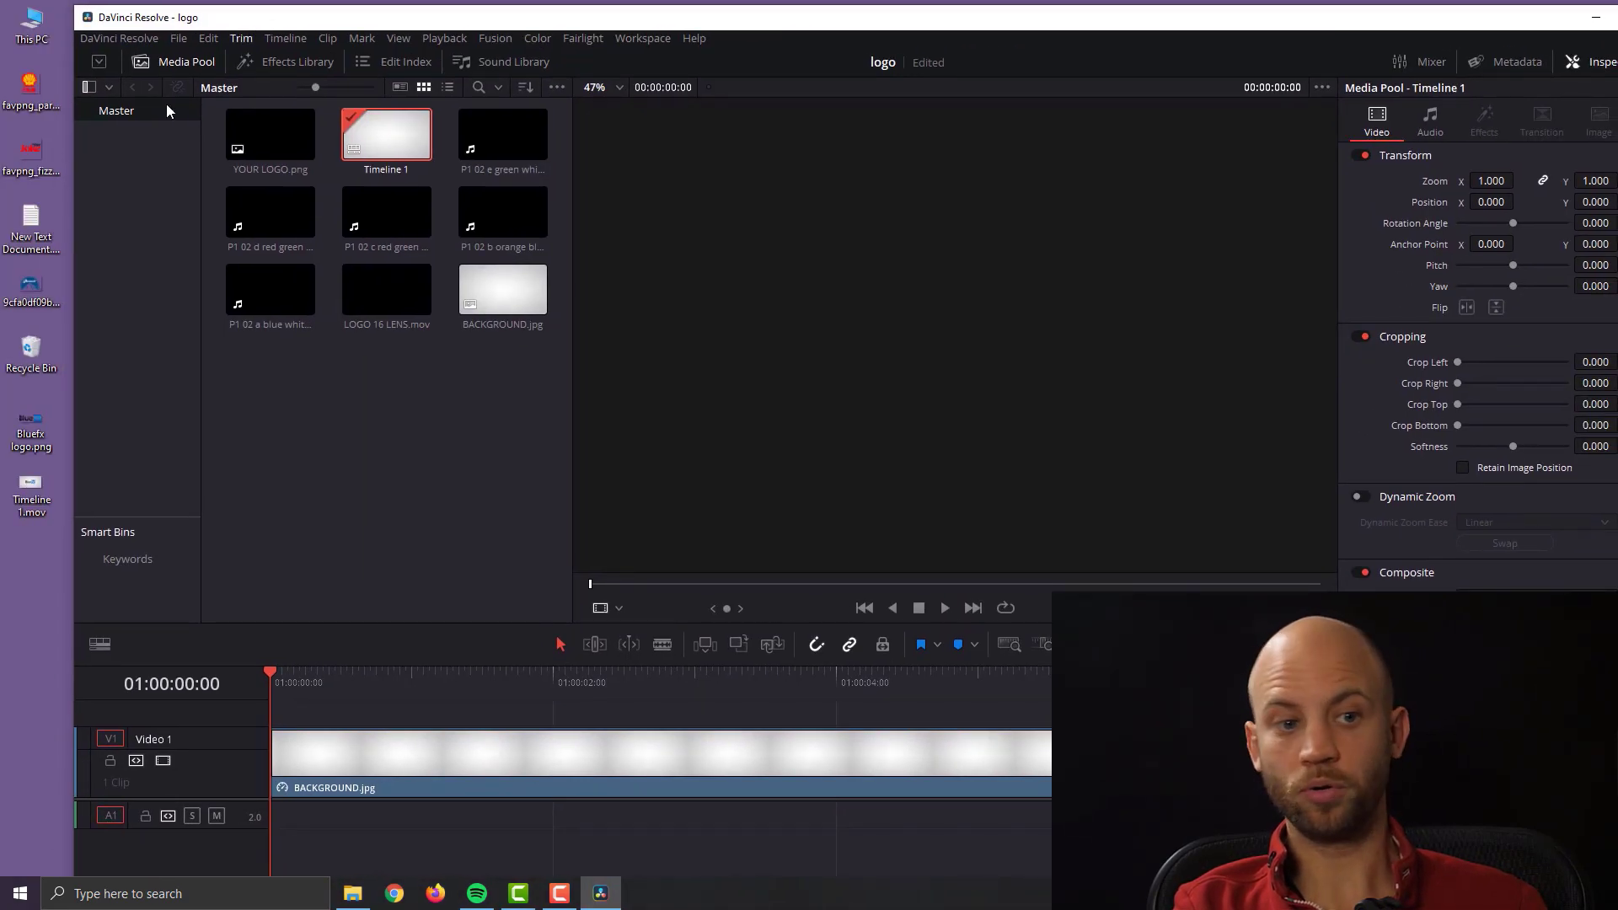
pyautogui.click(26, 426)
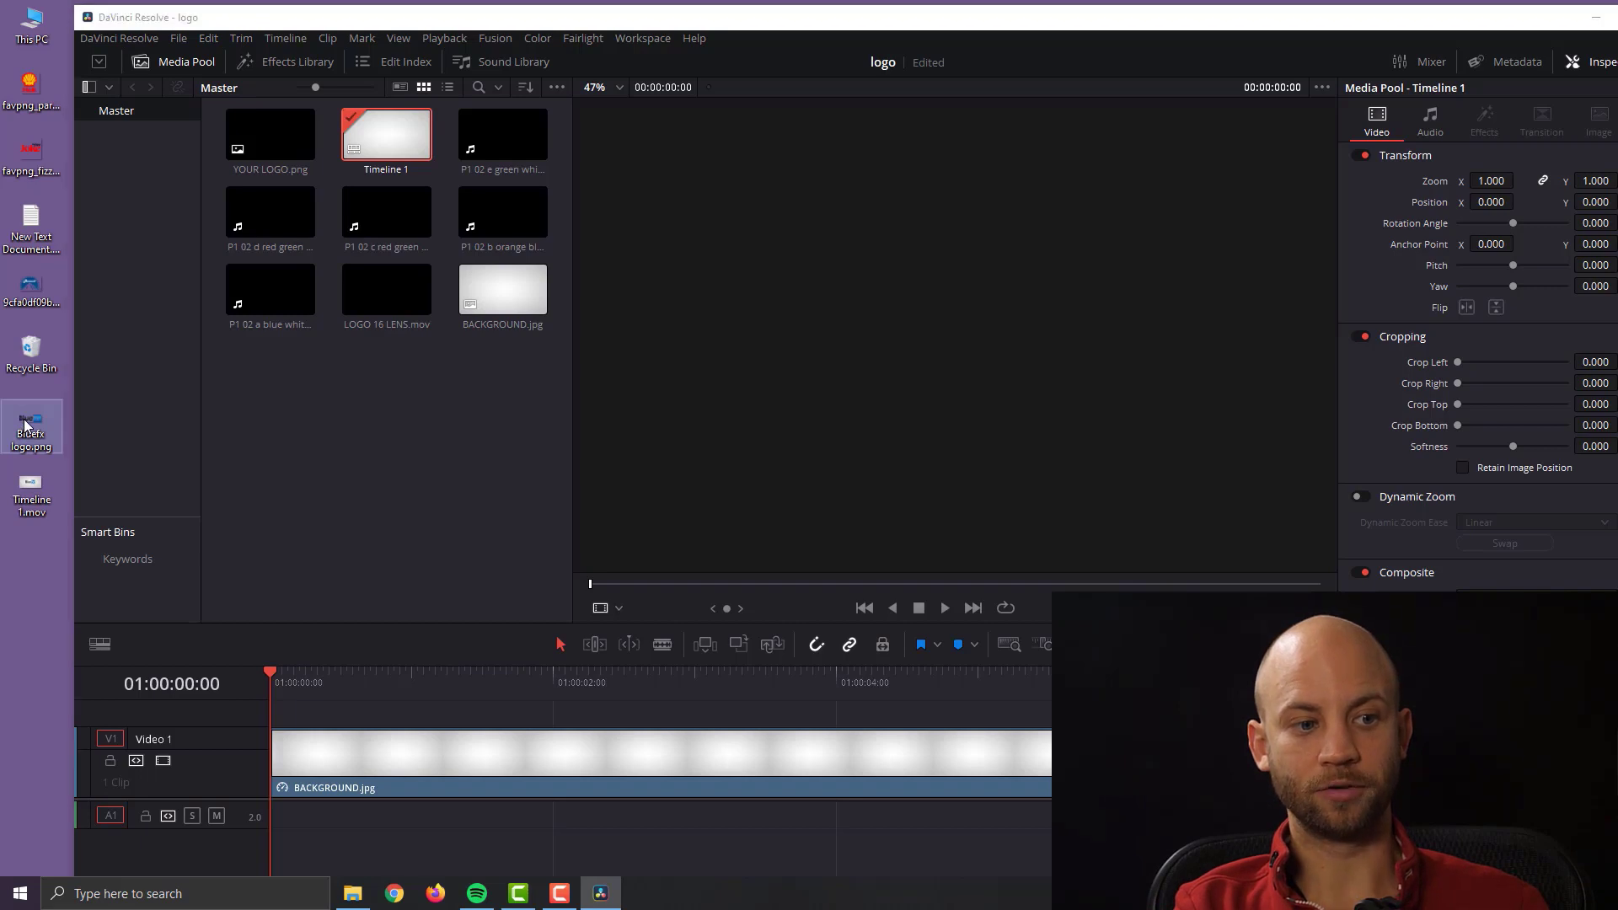
pyautogui.moveTo(32, 432); pyautogui.dragTo(341, 394)
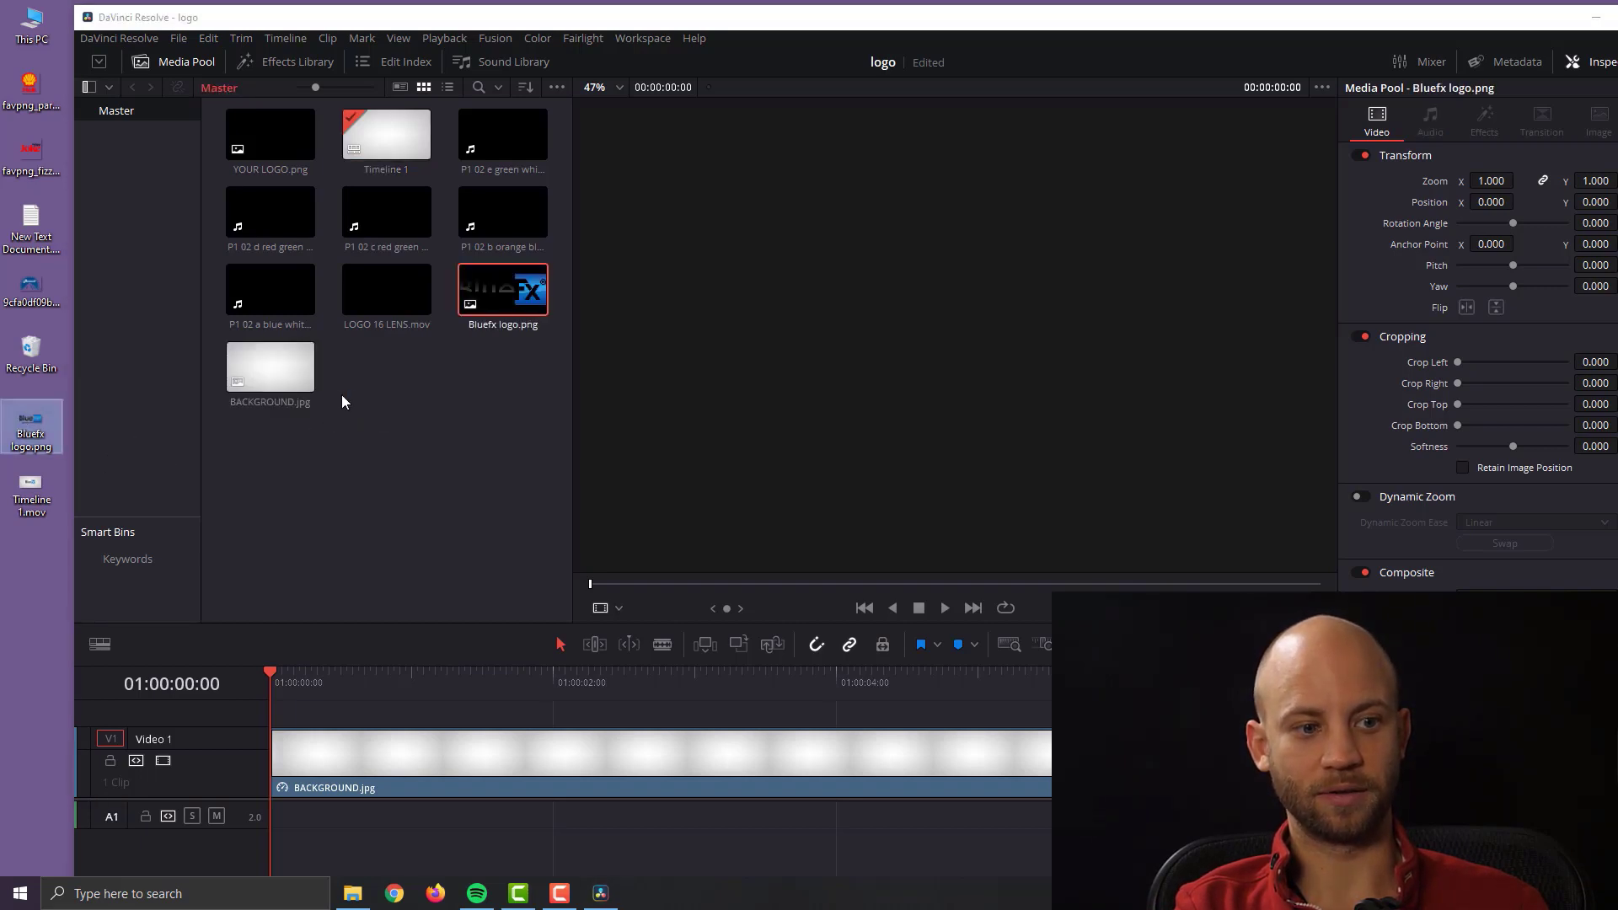
pyautogui.doubleClick(1528, 17)
pyautogui.click(391, 429)
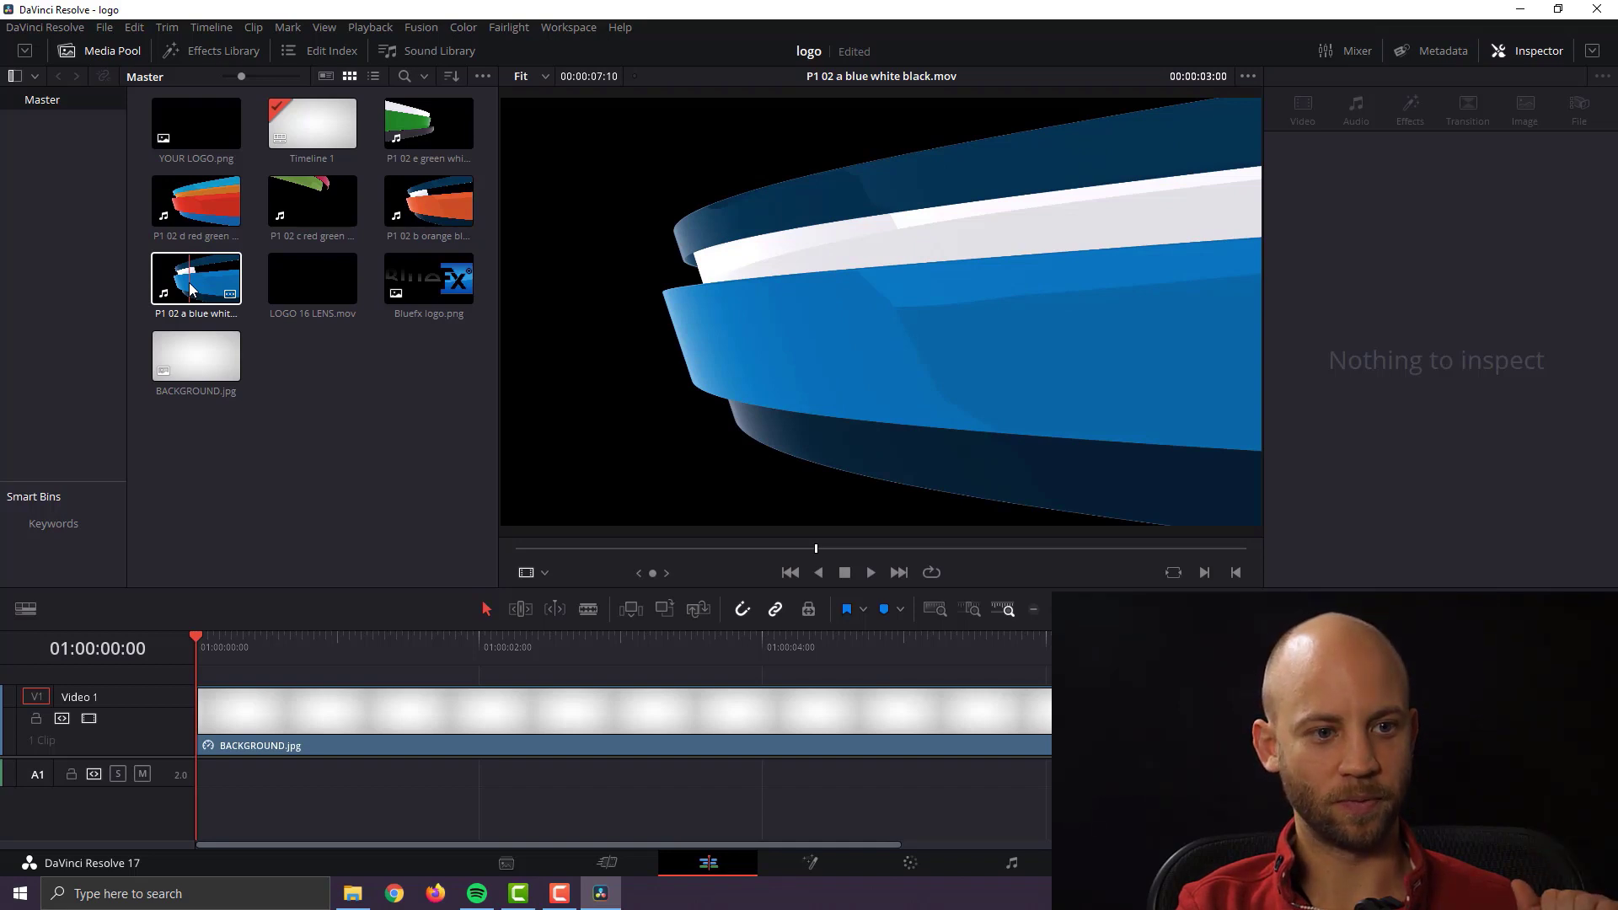
# Step: Put 'P1 02 a blue white black.mov' above the background and scrub to 01:00:02:15
pyautogui.moveTo(191, 289); pyautogui.dragTo(204, 695)
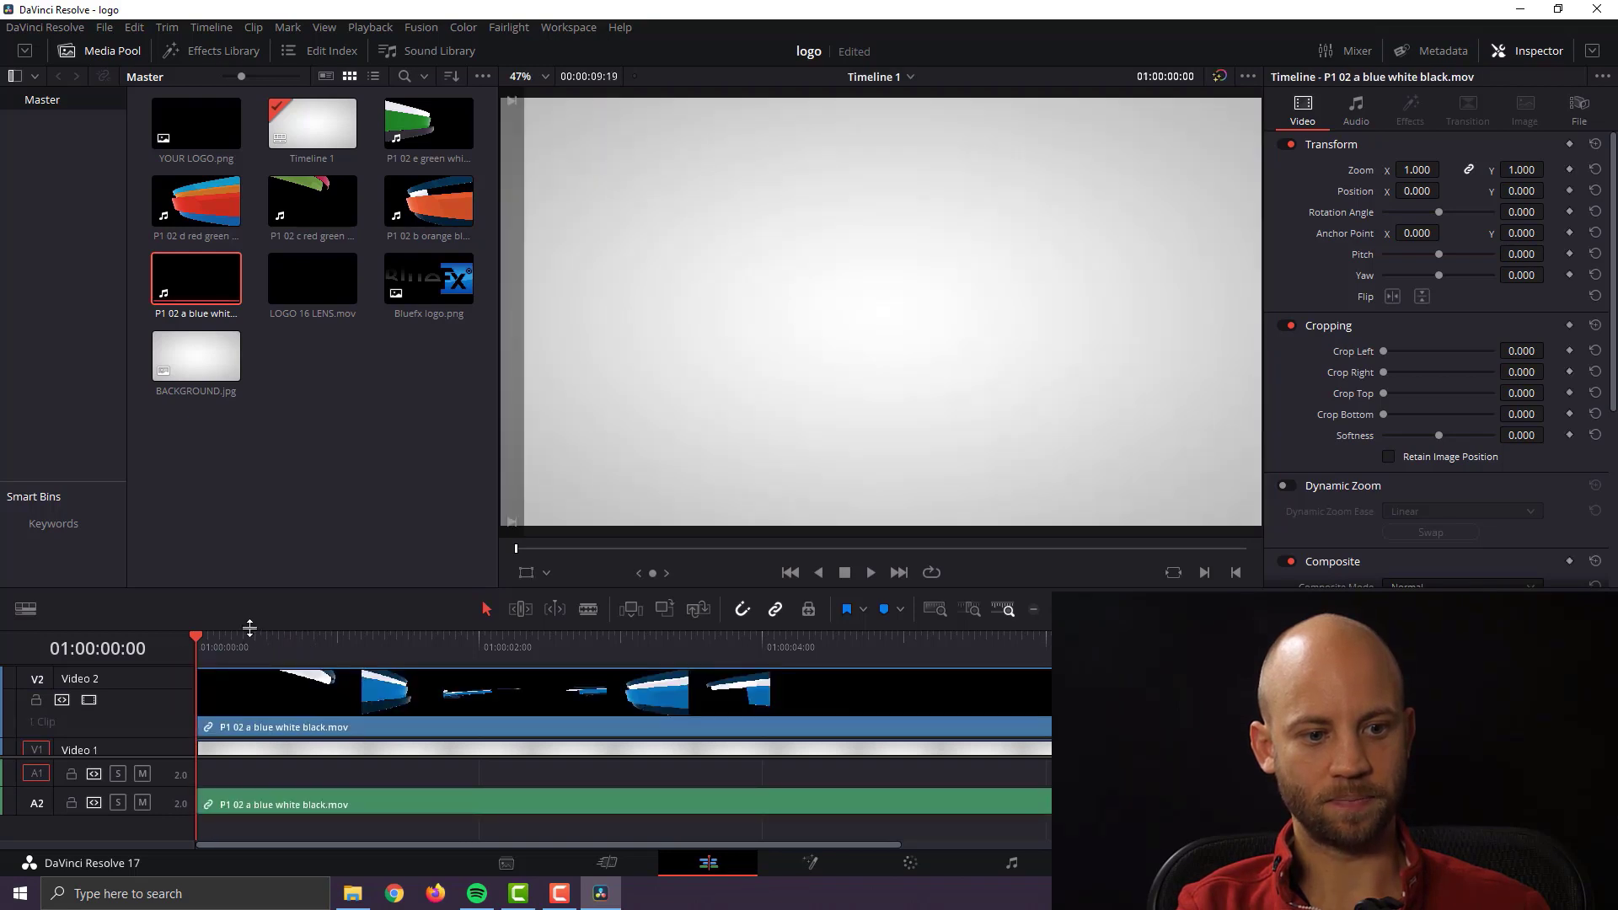
pyautogui.moveTo(249, 627); pyautogui.dragTo(256, 499)
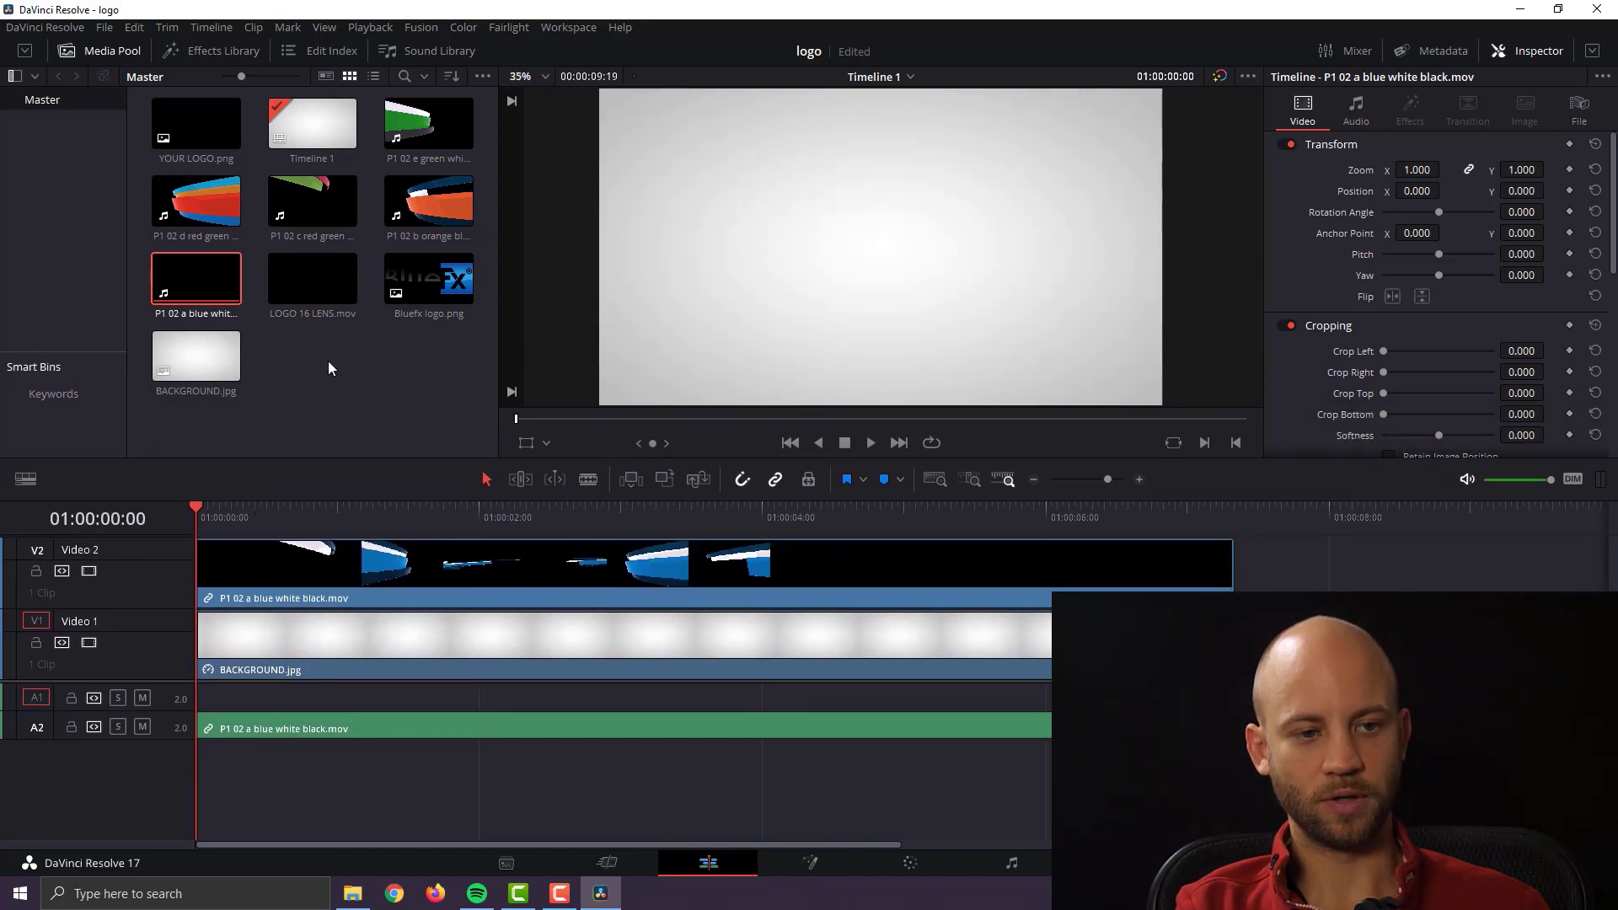
pyautogui.moveTo(200, 509); pyautogui.dragTo(568, 482)
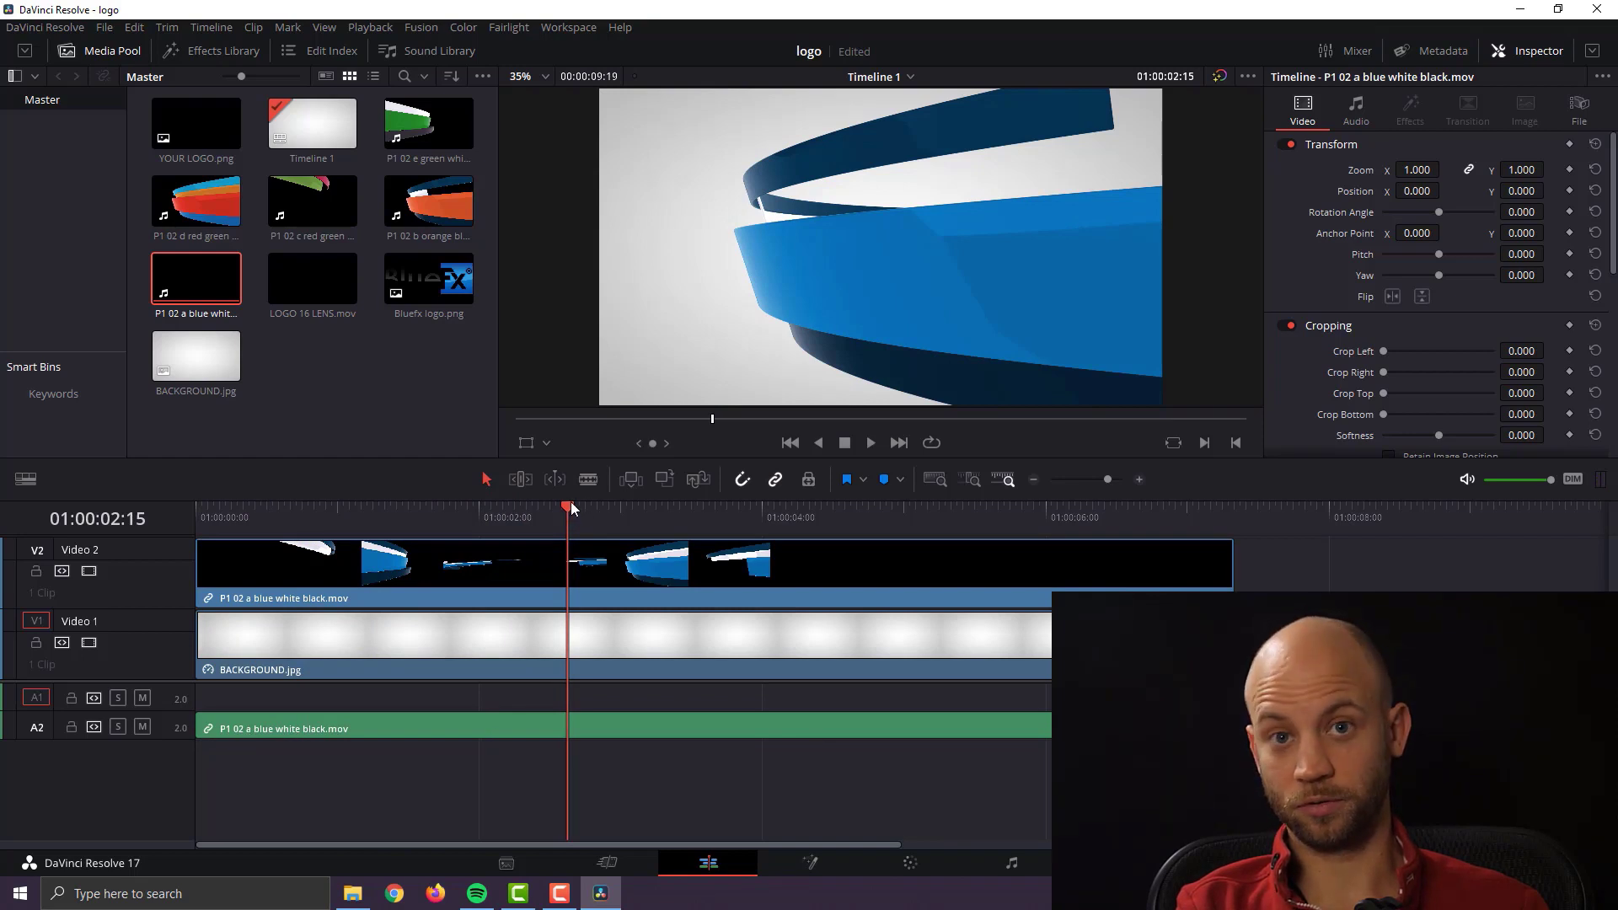
pyautogui.moveTo(570, 504); pyautogui.dragTo(584, 503)
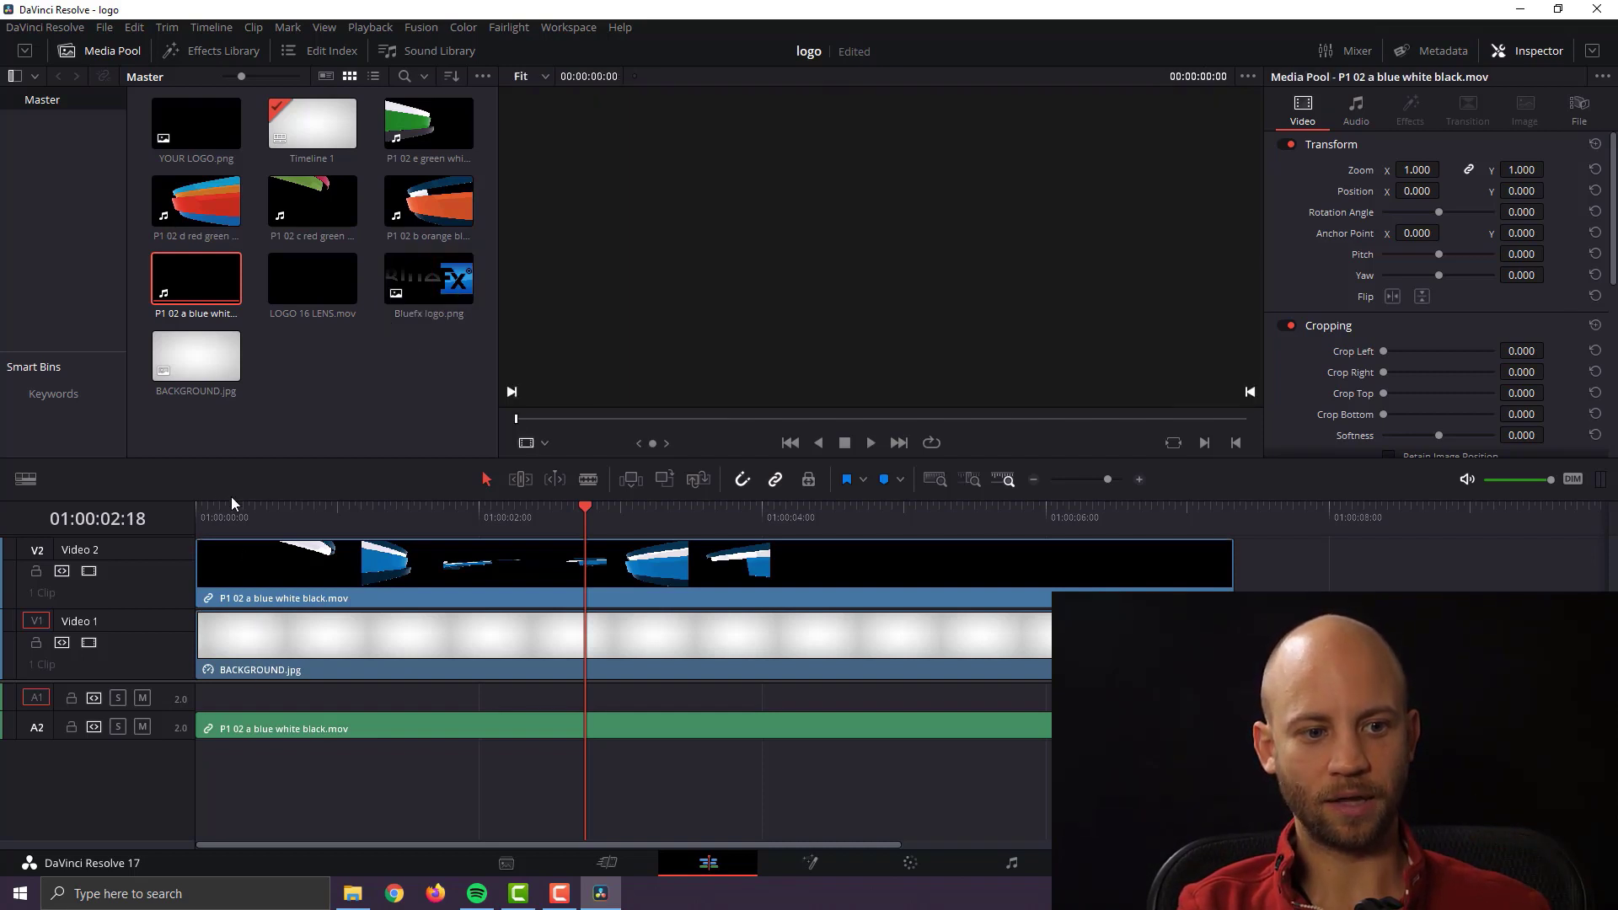
# Step: Place Bluefx logo.png on Video 2 after the ribbon clip, undoing a misplaced first drop
pyautogui.moveTo(231, 497); pyautogui.dragTo(226, 352)
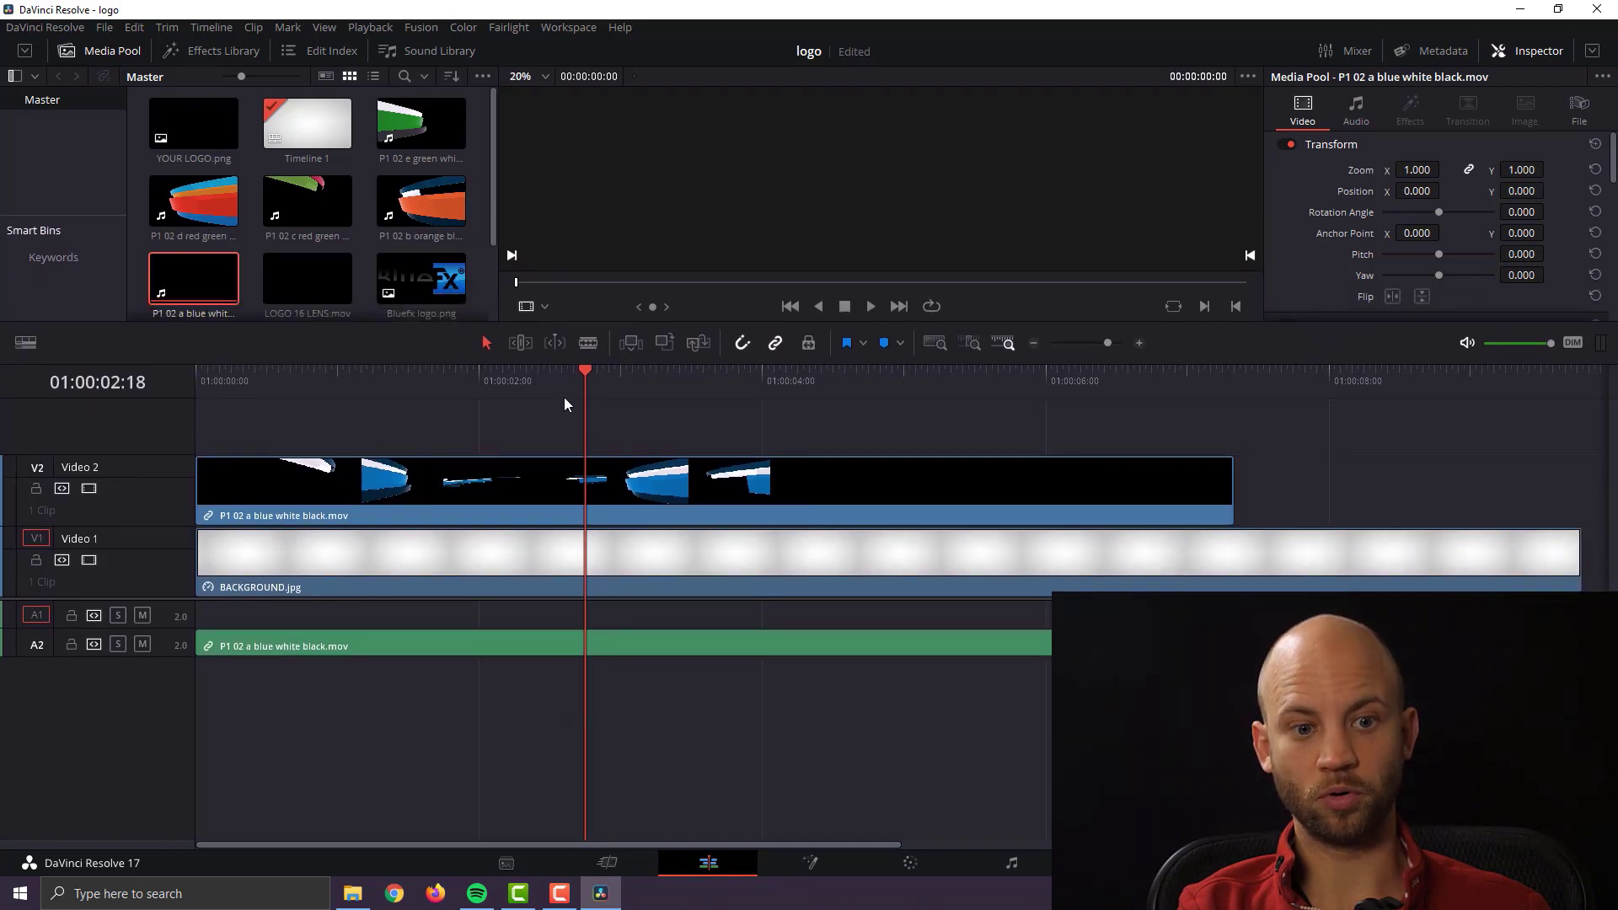
pyautogui.click(551, 373)
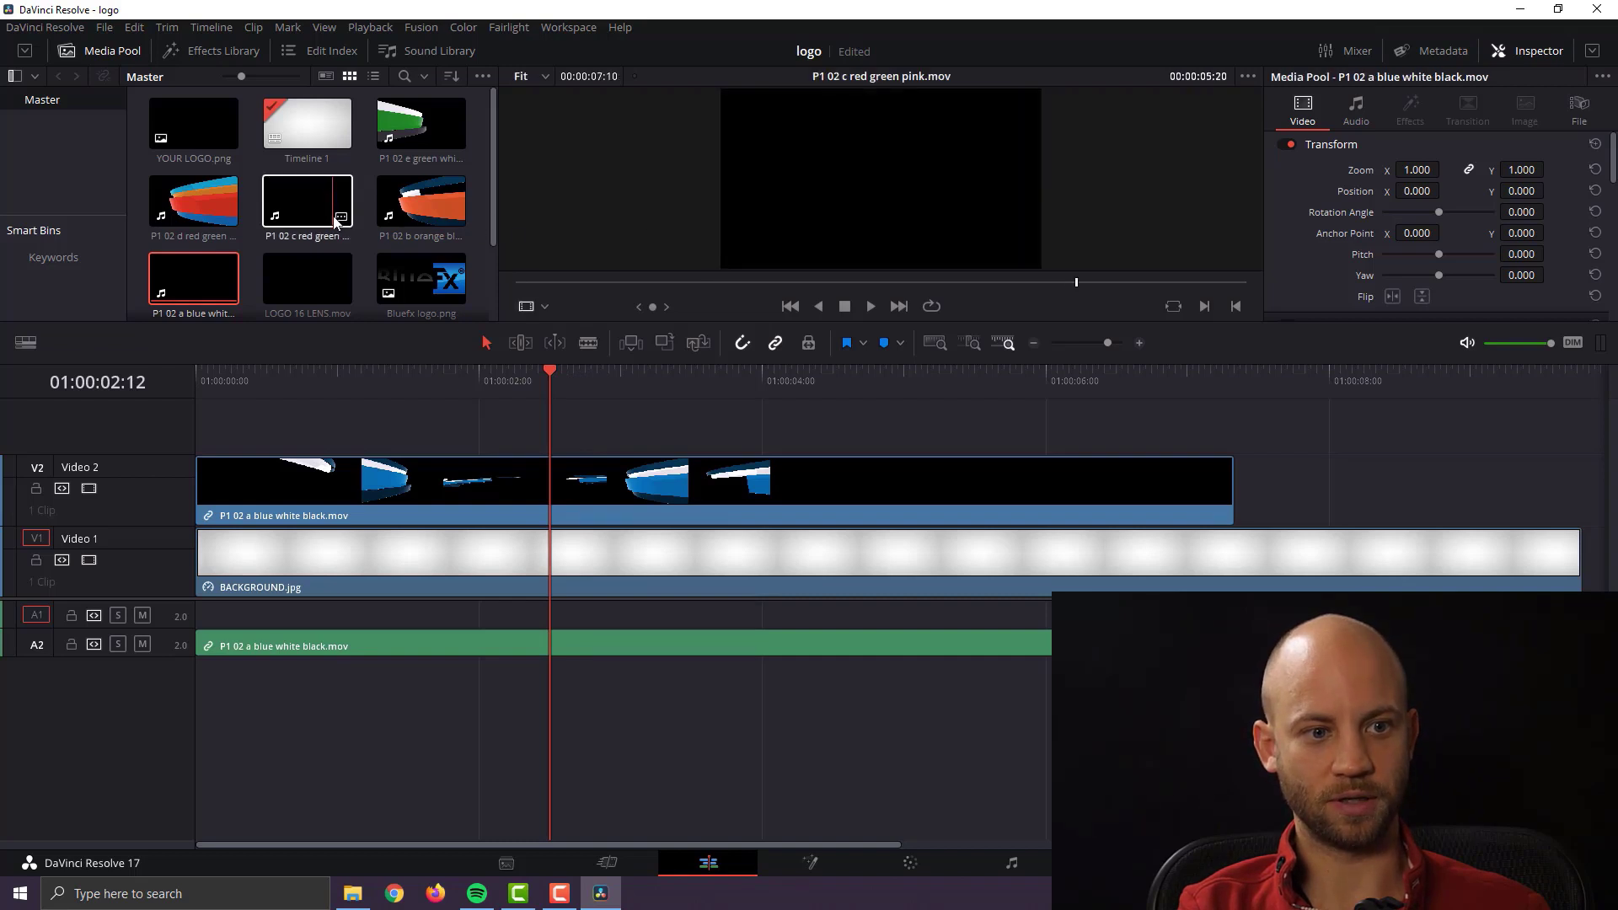
pyautogui.moveTo(417, 270); pyautogui.dragTo(354, 480)
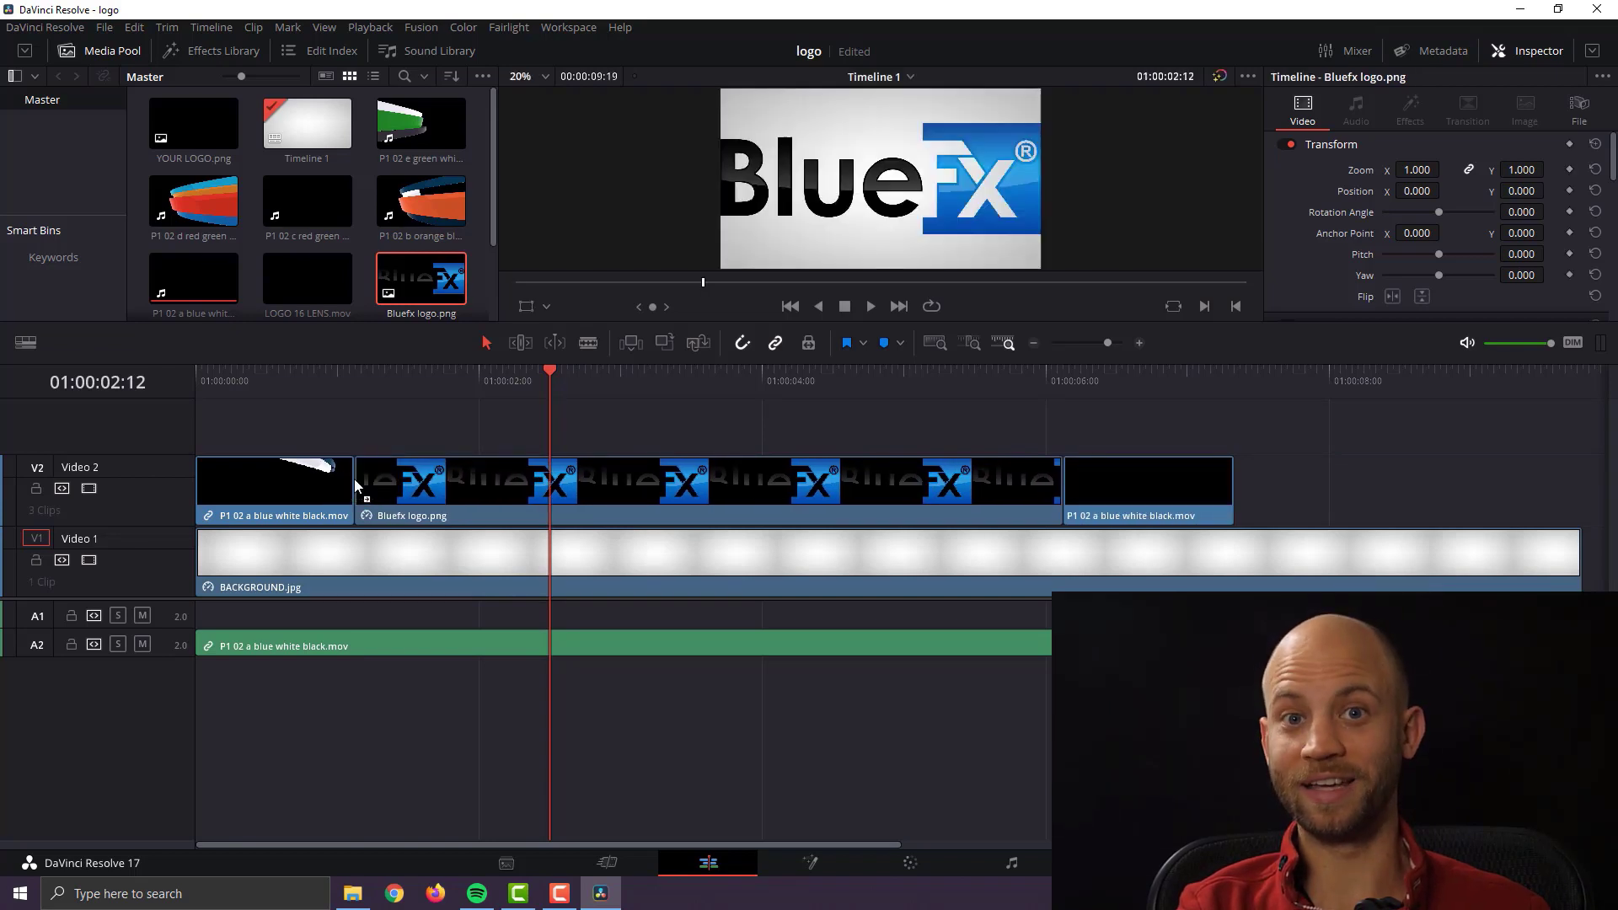
pyautogui.hotkey('ctrl', 'z')
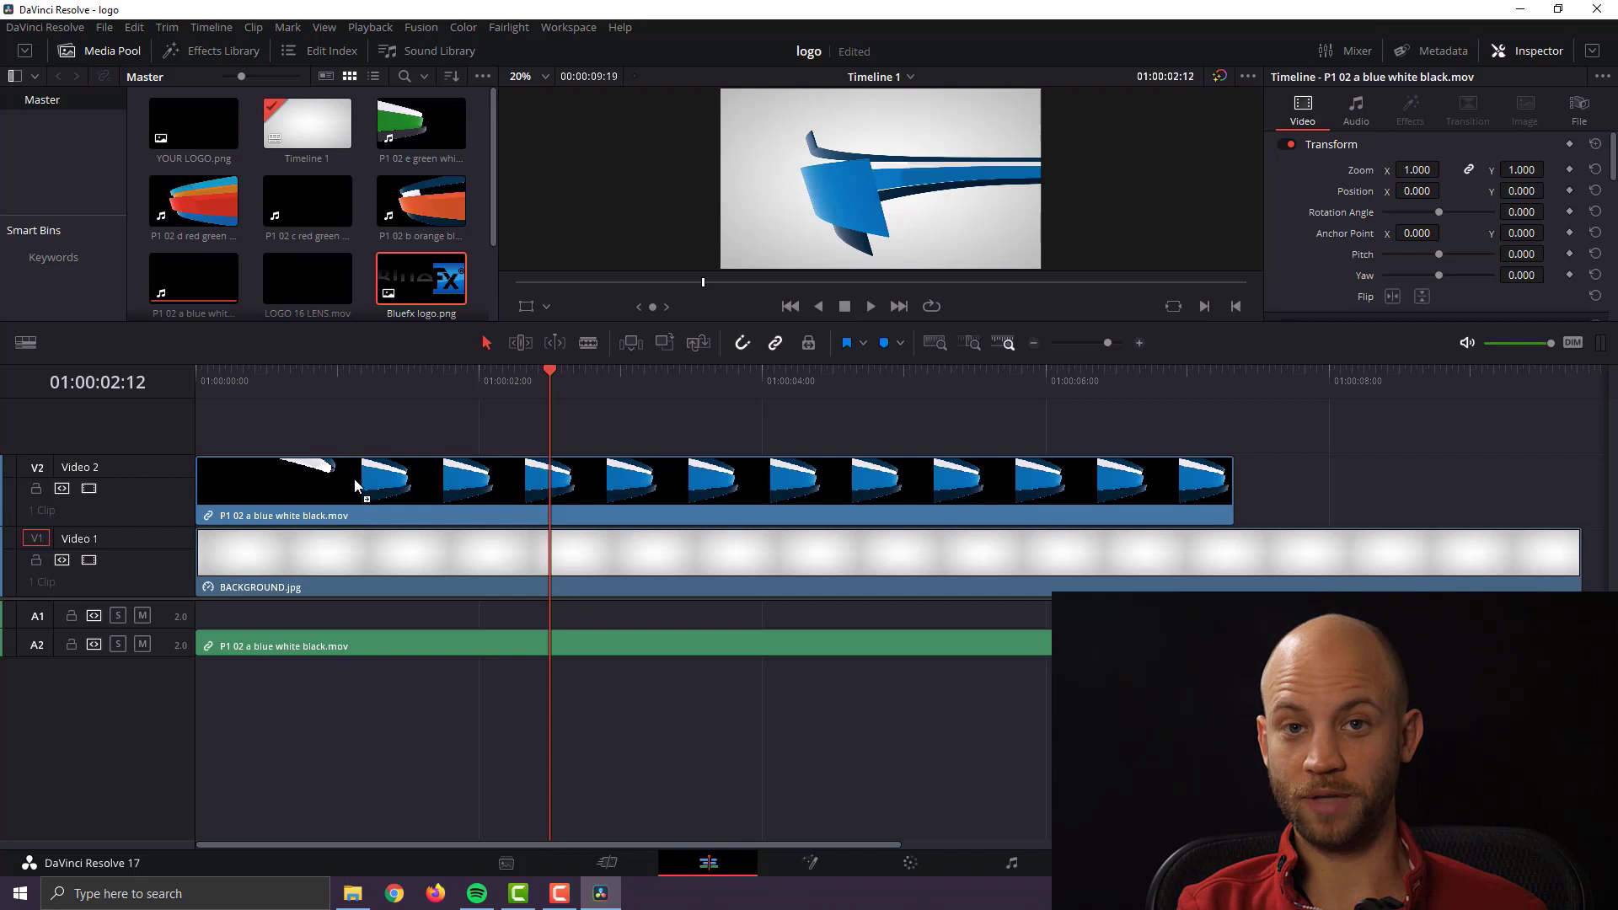
pyautogui.moveTo(412, 277); pyautogui.dragTo(1262, 499)
# Step: Raise the ribbon clip to Video 3 and slide the logo earlier beneath it, checking the reveal
pyautogui.click(277, 477)
pyautogui.moveTo(281, 471); pyautogui.dragTo(279, 425)
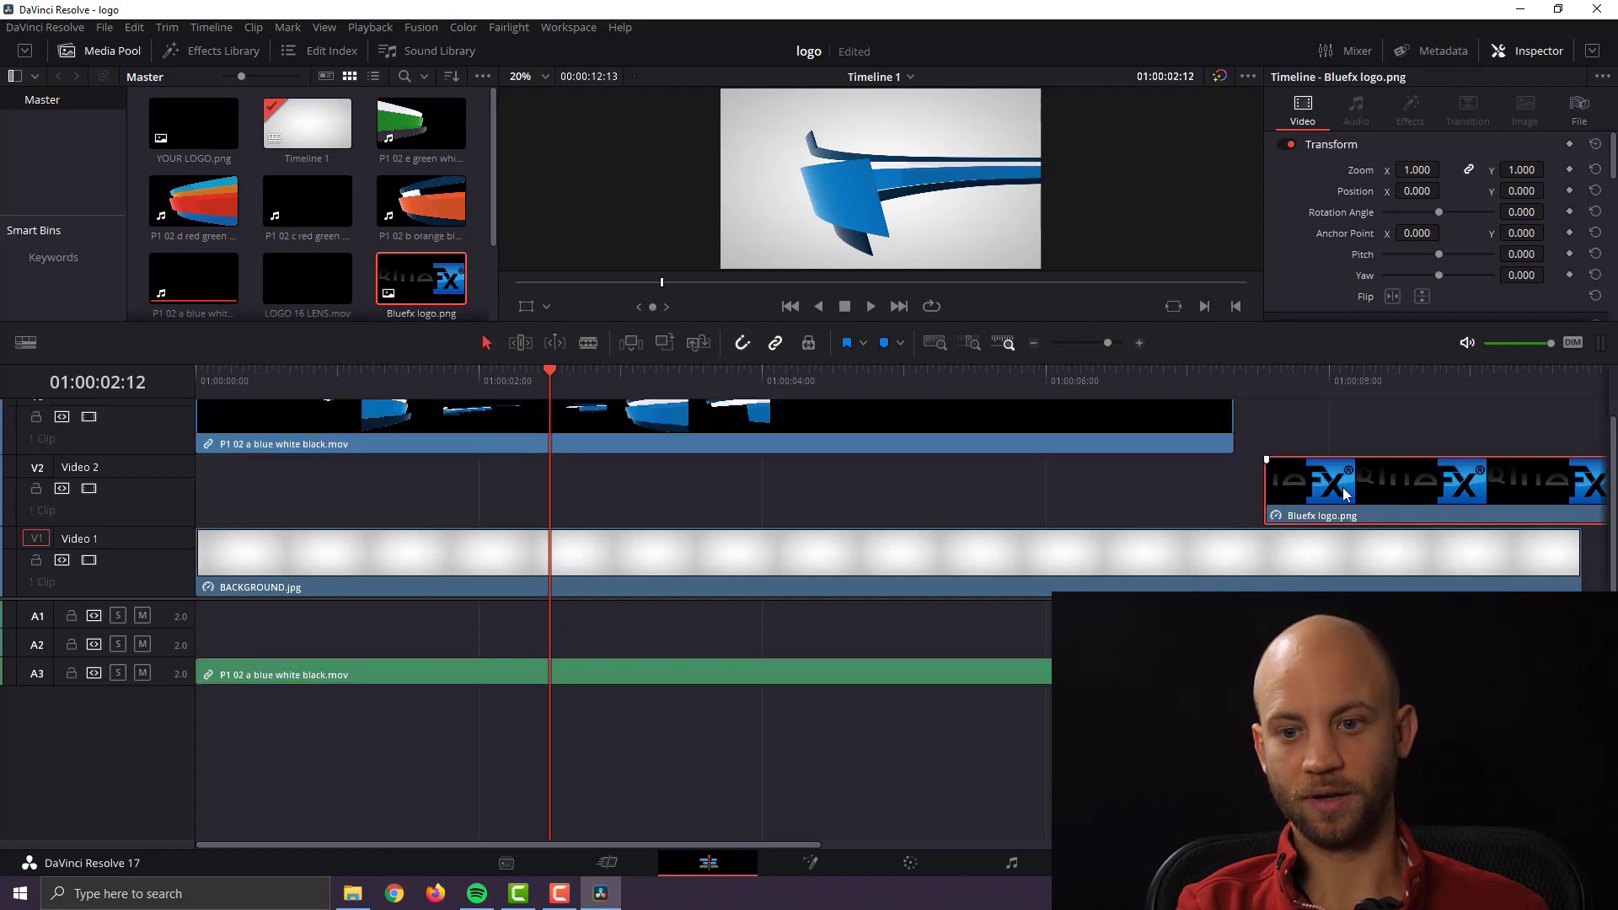
pyautogui.moveTo(1345, 490); pyautogui.dragTo(655, 481)
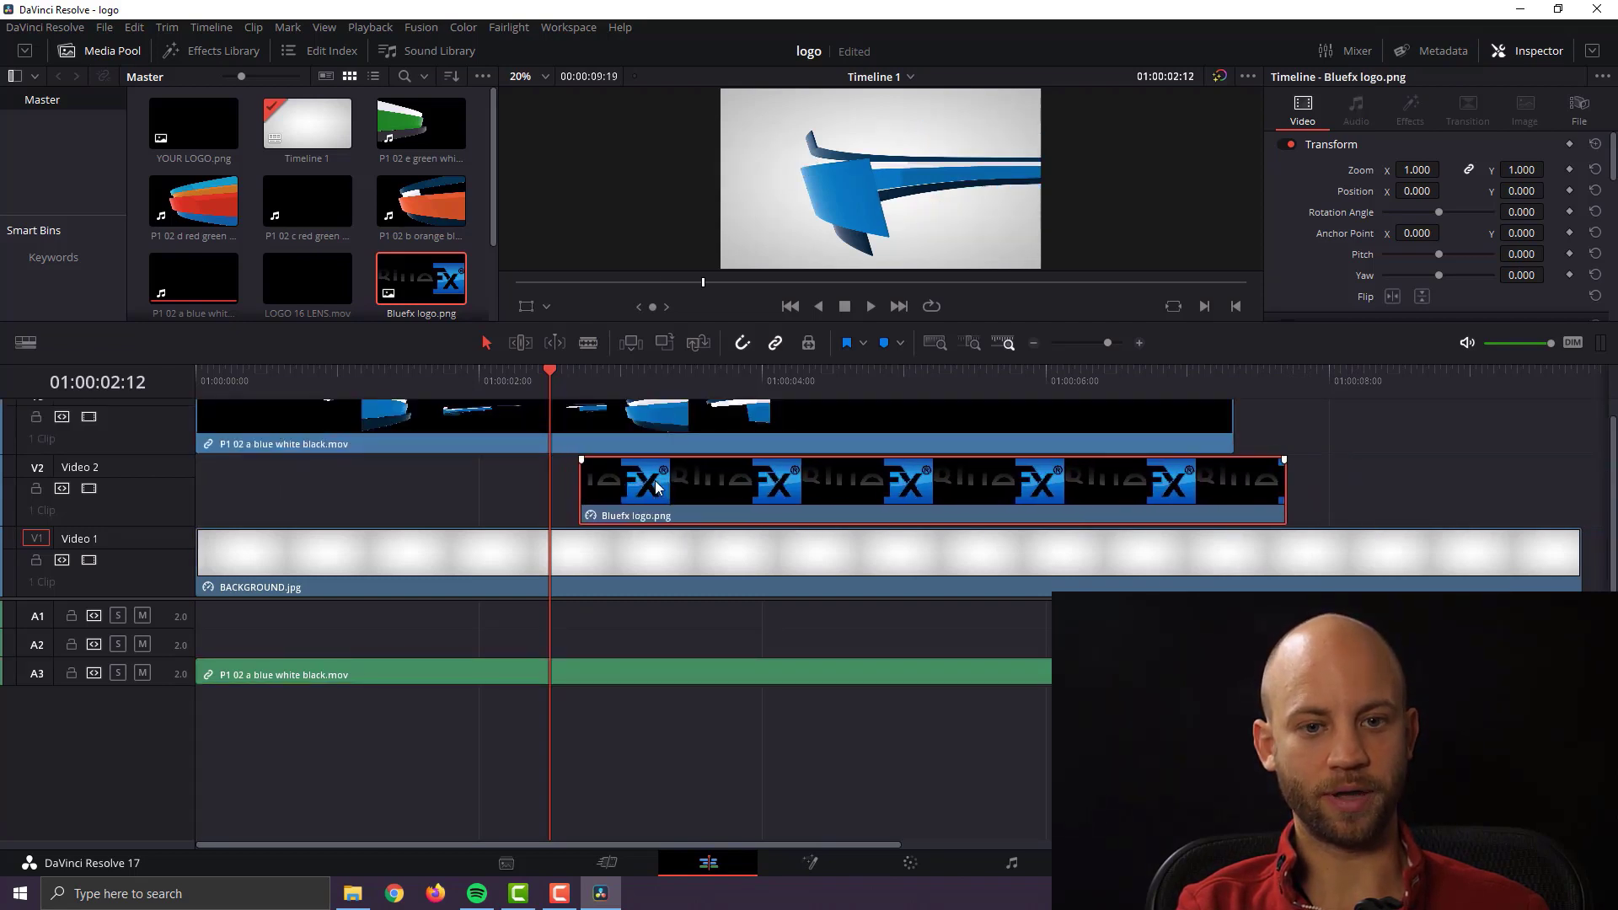
pyautogui.click(672, 384)
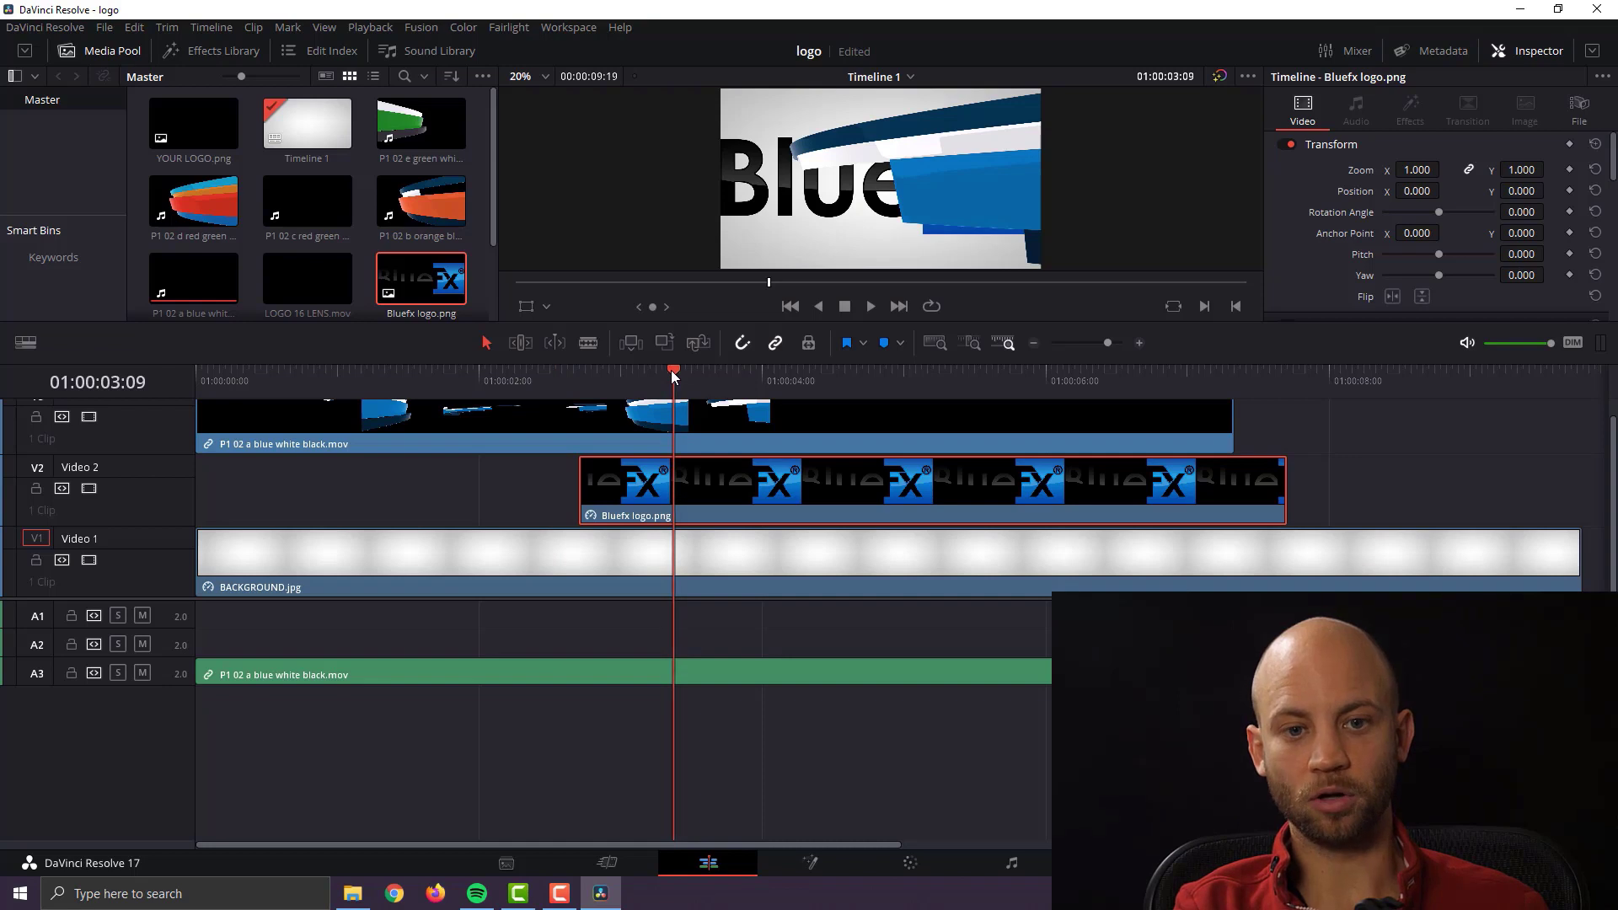
pyautogui.moveTo(649, 412); pyautogui.dragTo(636, 537)
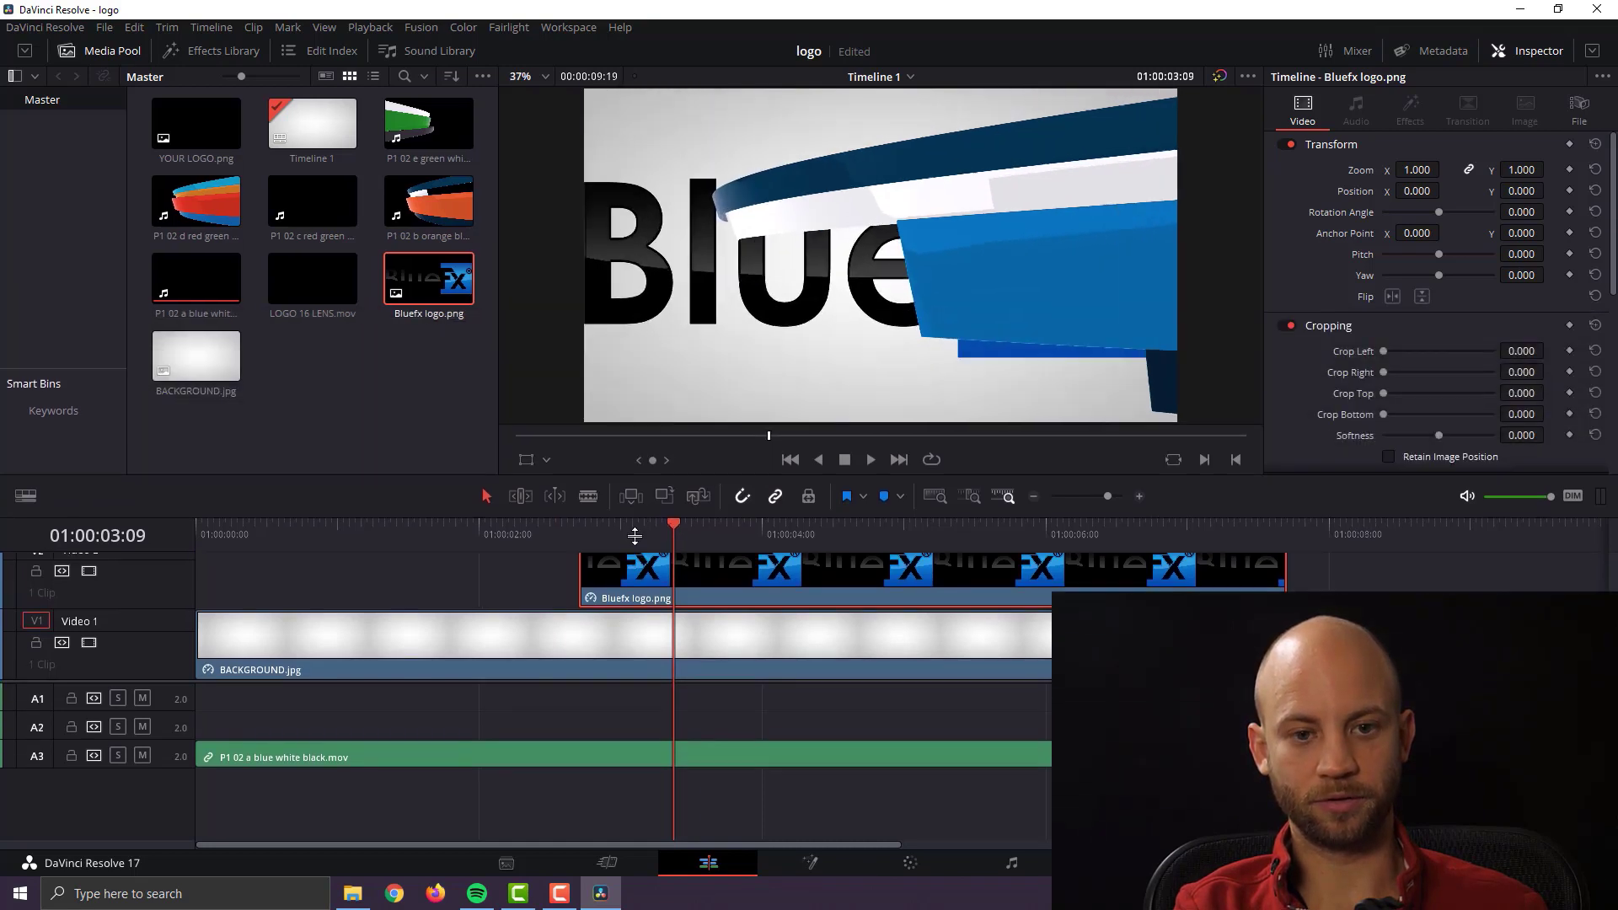
pyautogui.click(608, 546)
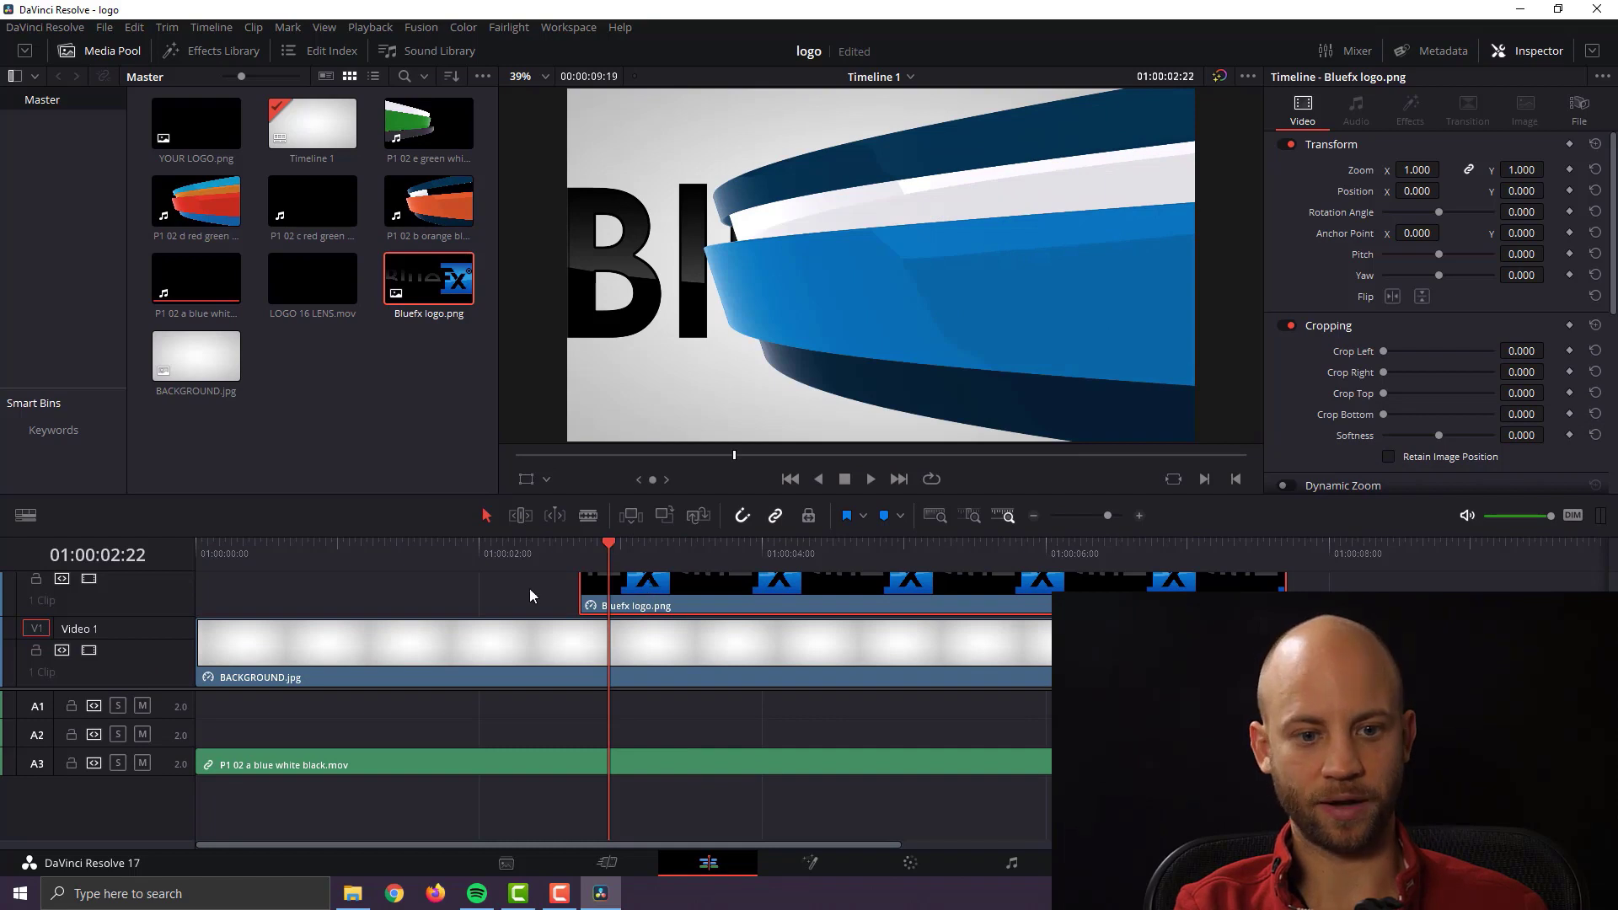
pyautogui.click(503, 596)
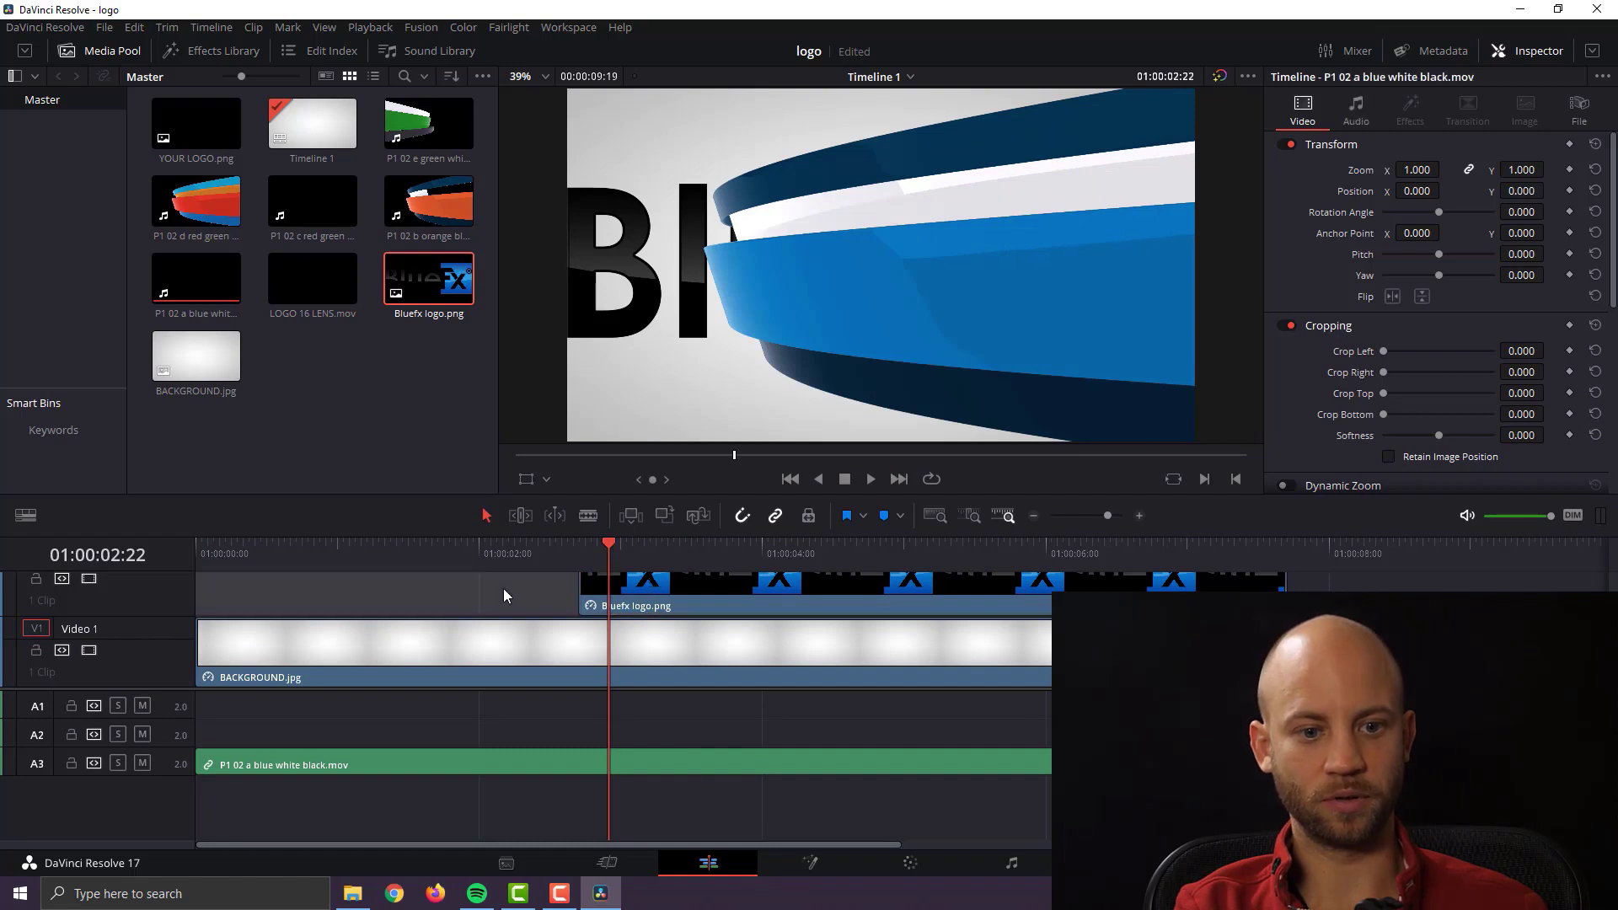
# Step: Scale the Bluefx logo down to 0.370 zoom in the Inspector
pyautogui.click(670, 595)
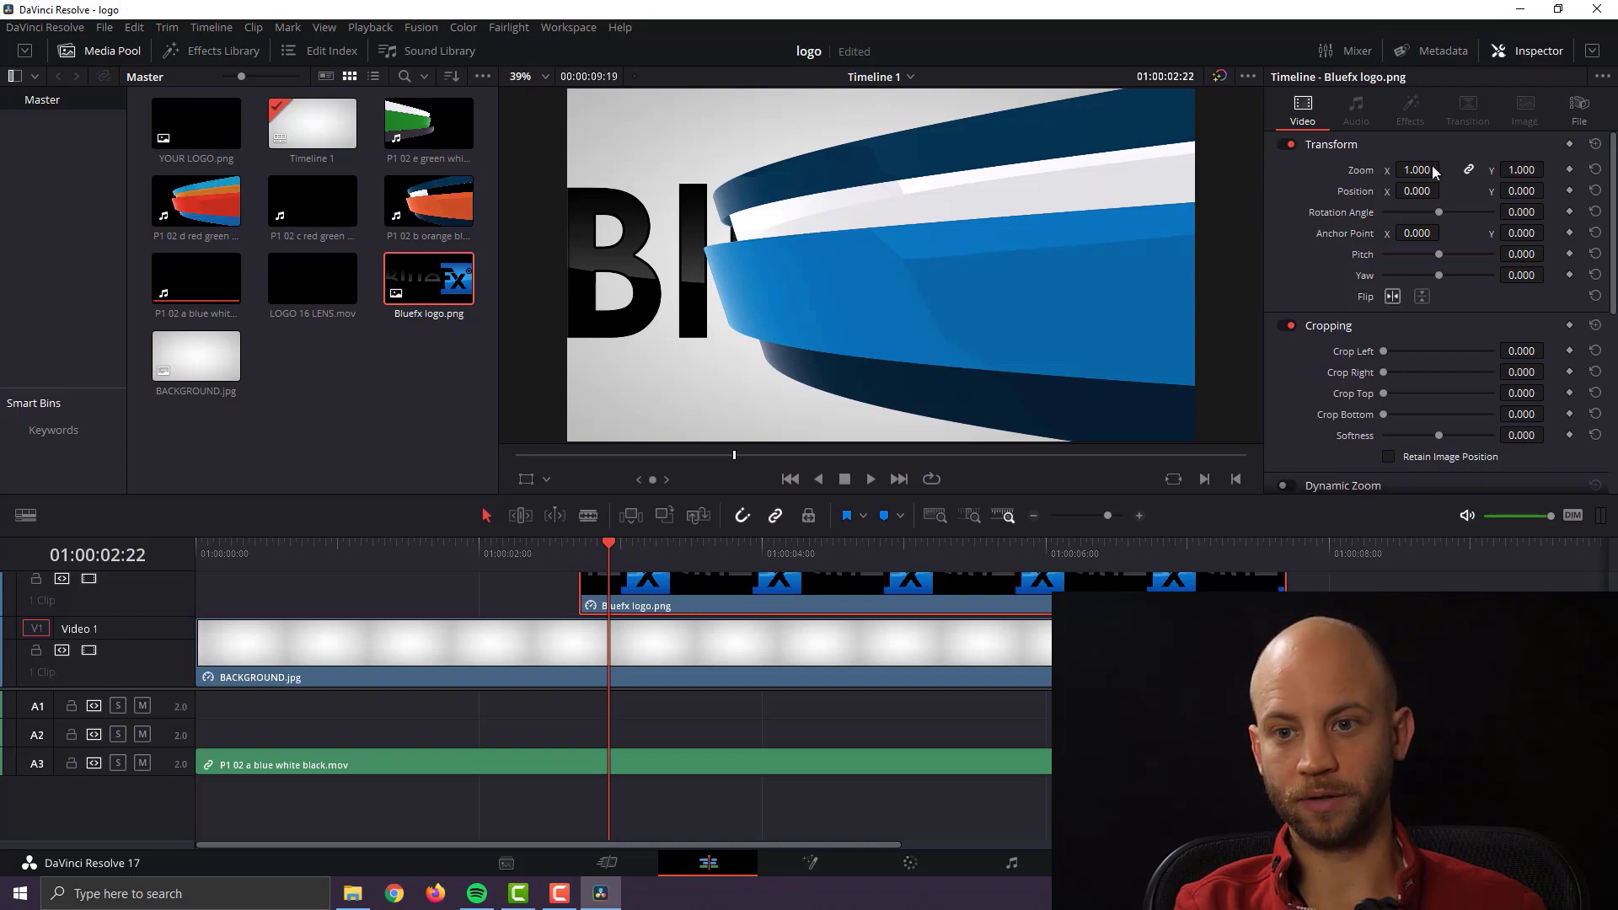
pyautogui.click(1524, 53)
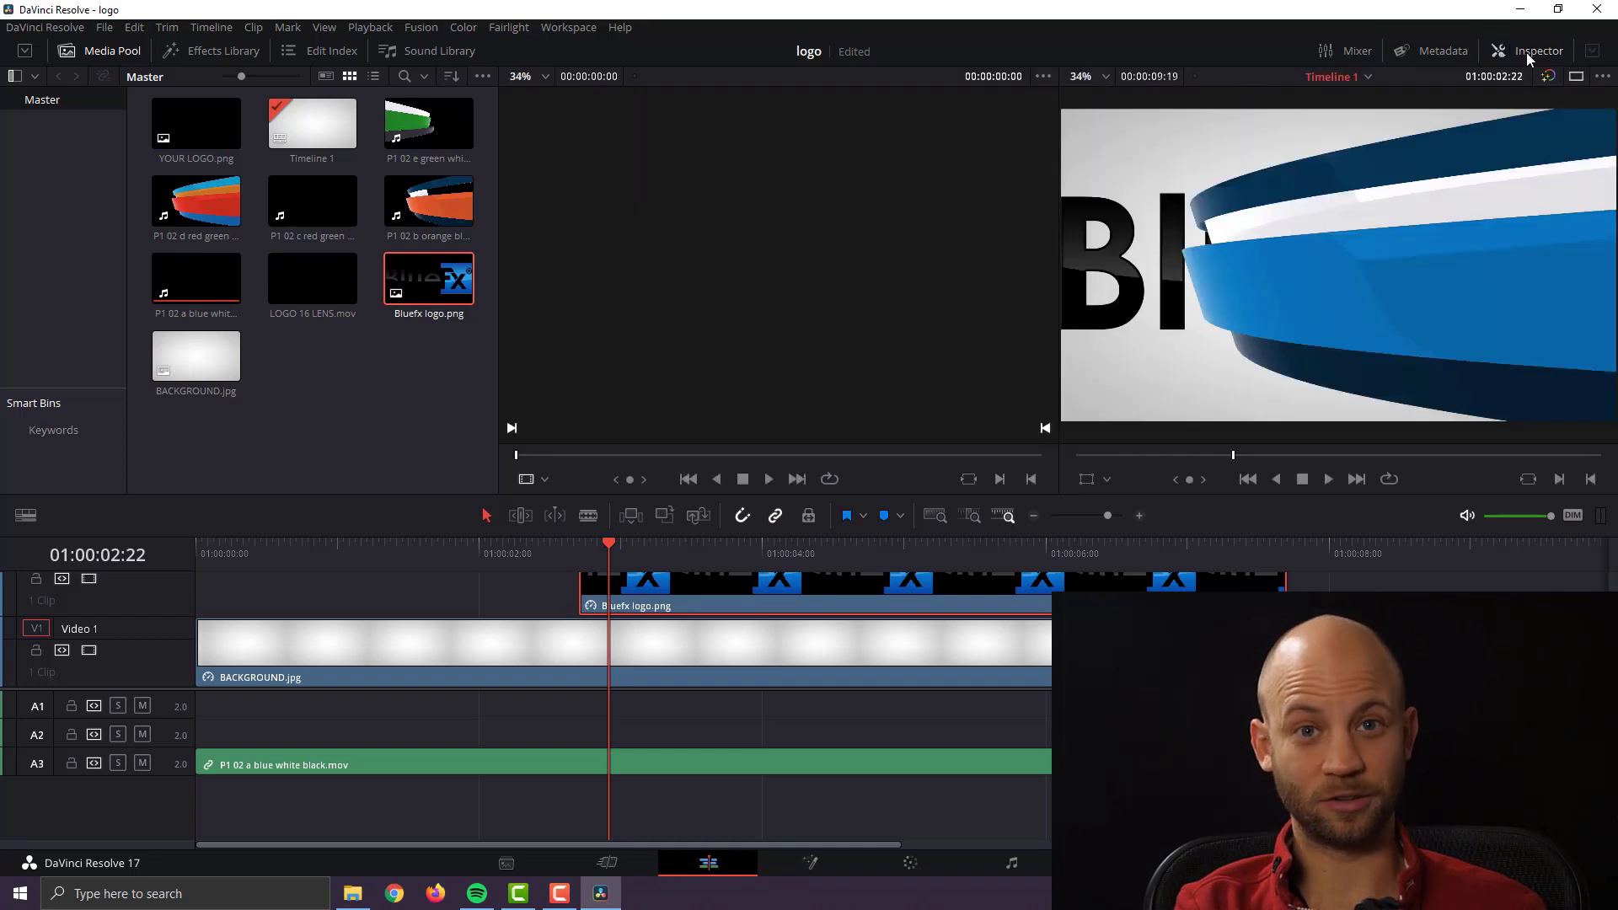
pyautogui.click(1525, 52)
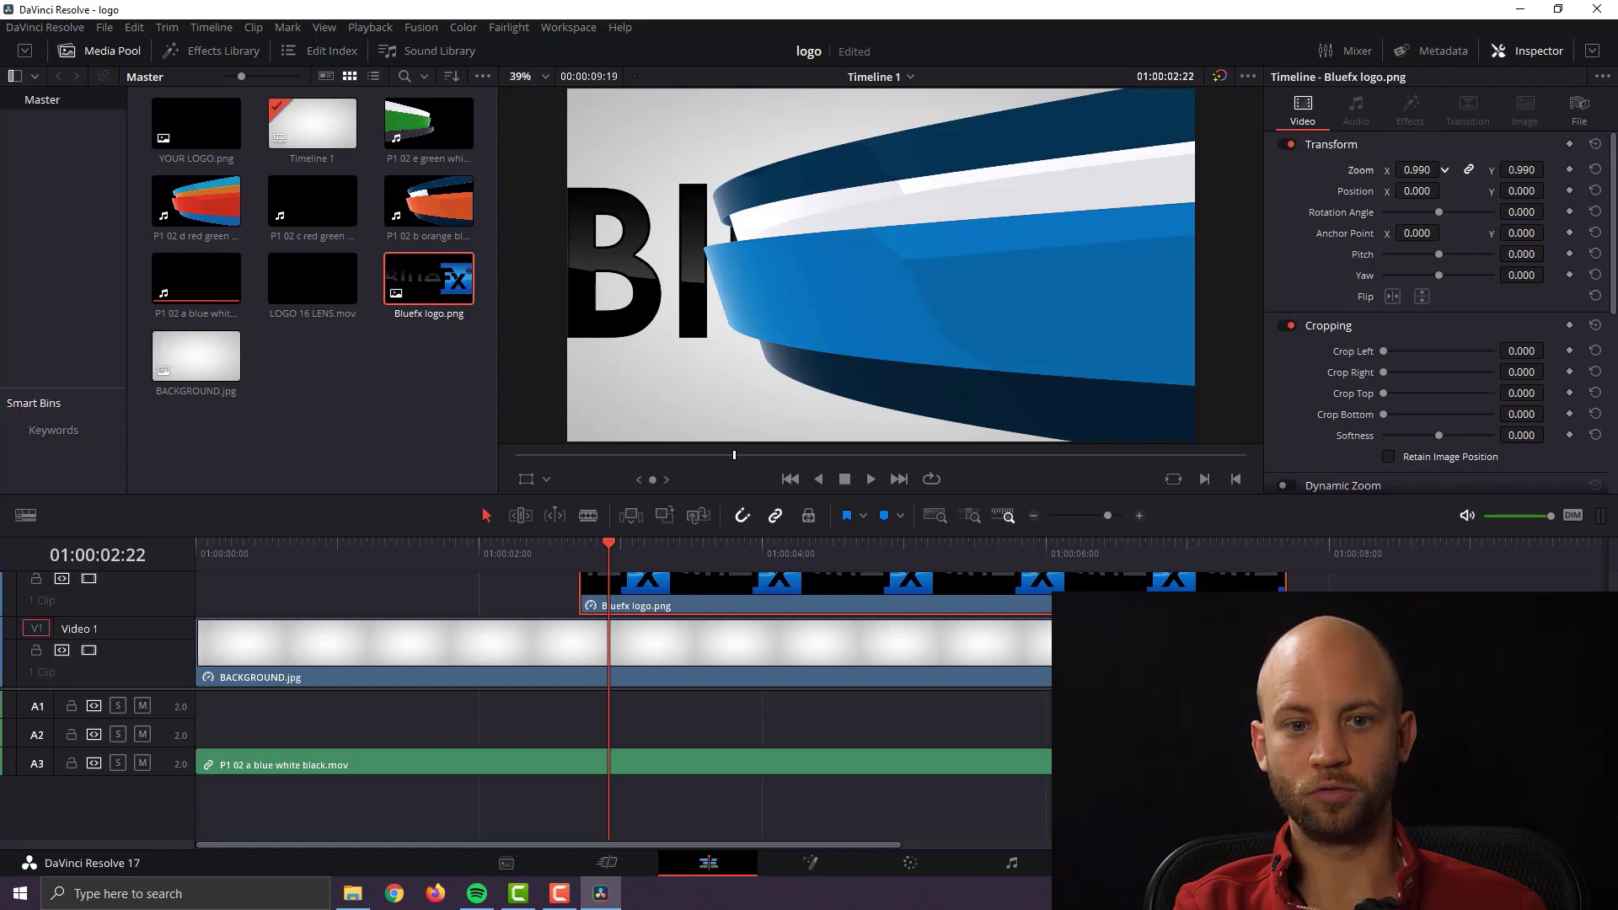
pyautogui.moveTo(1417, 170); pyautogui.dragTo(1352, 170)
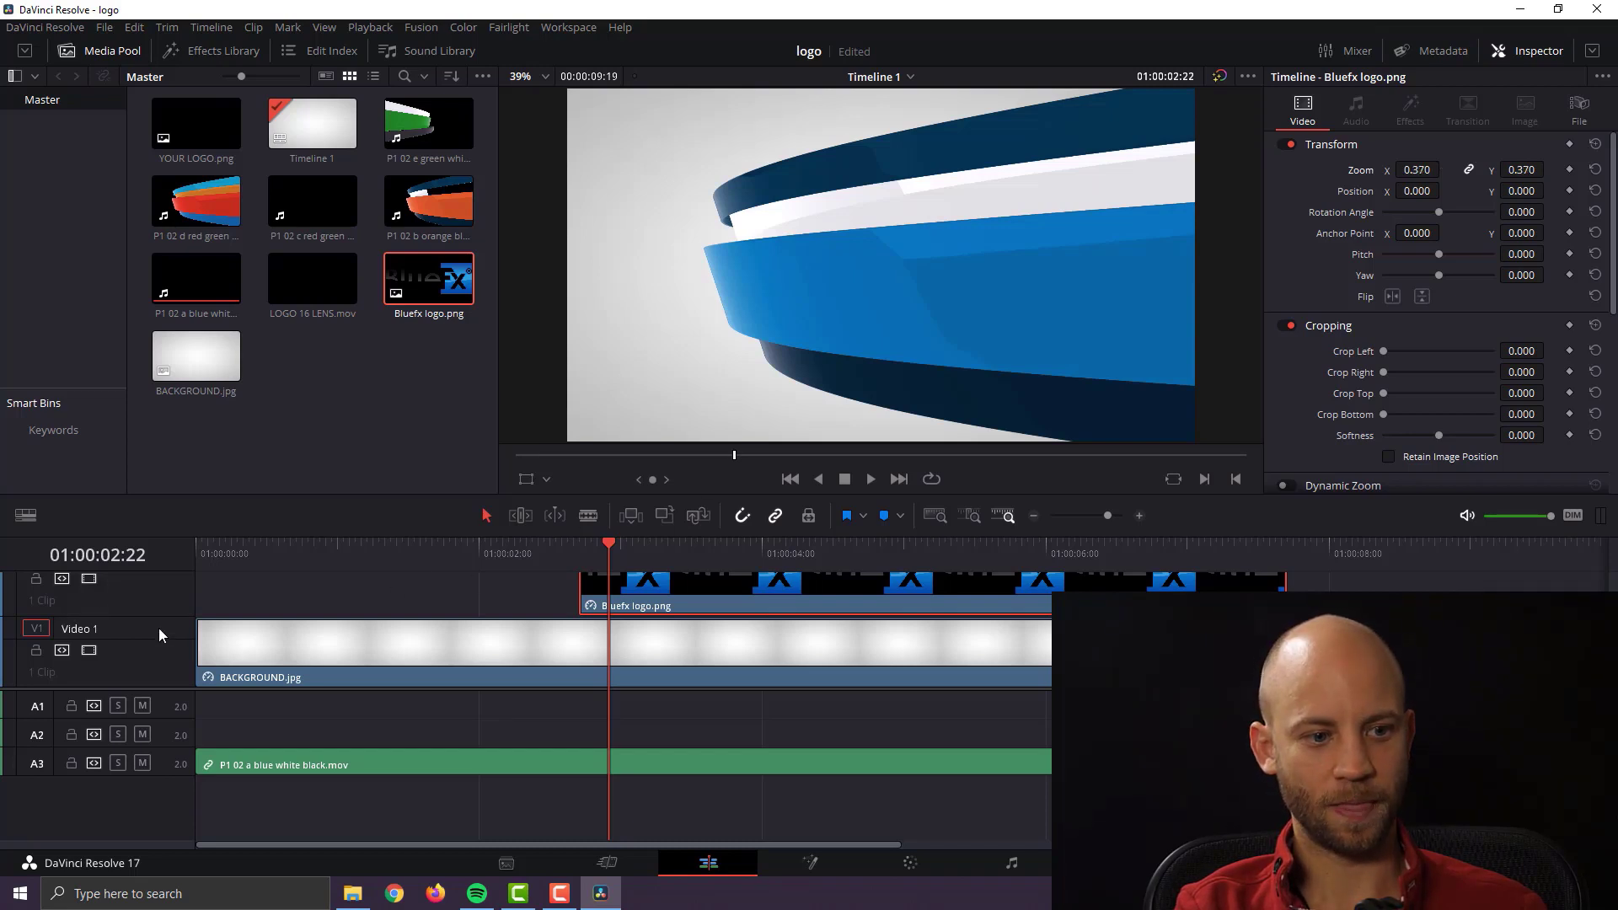
pyautogui.scroll(4, 231, 598)
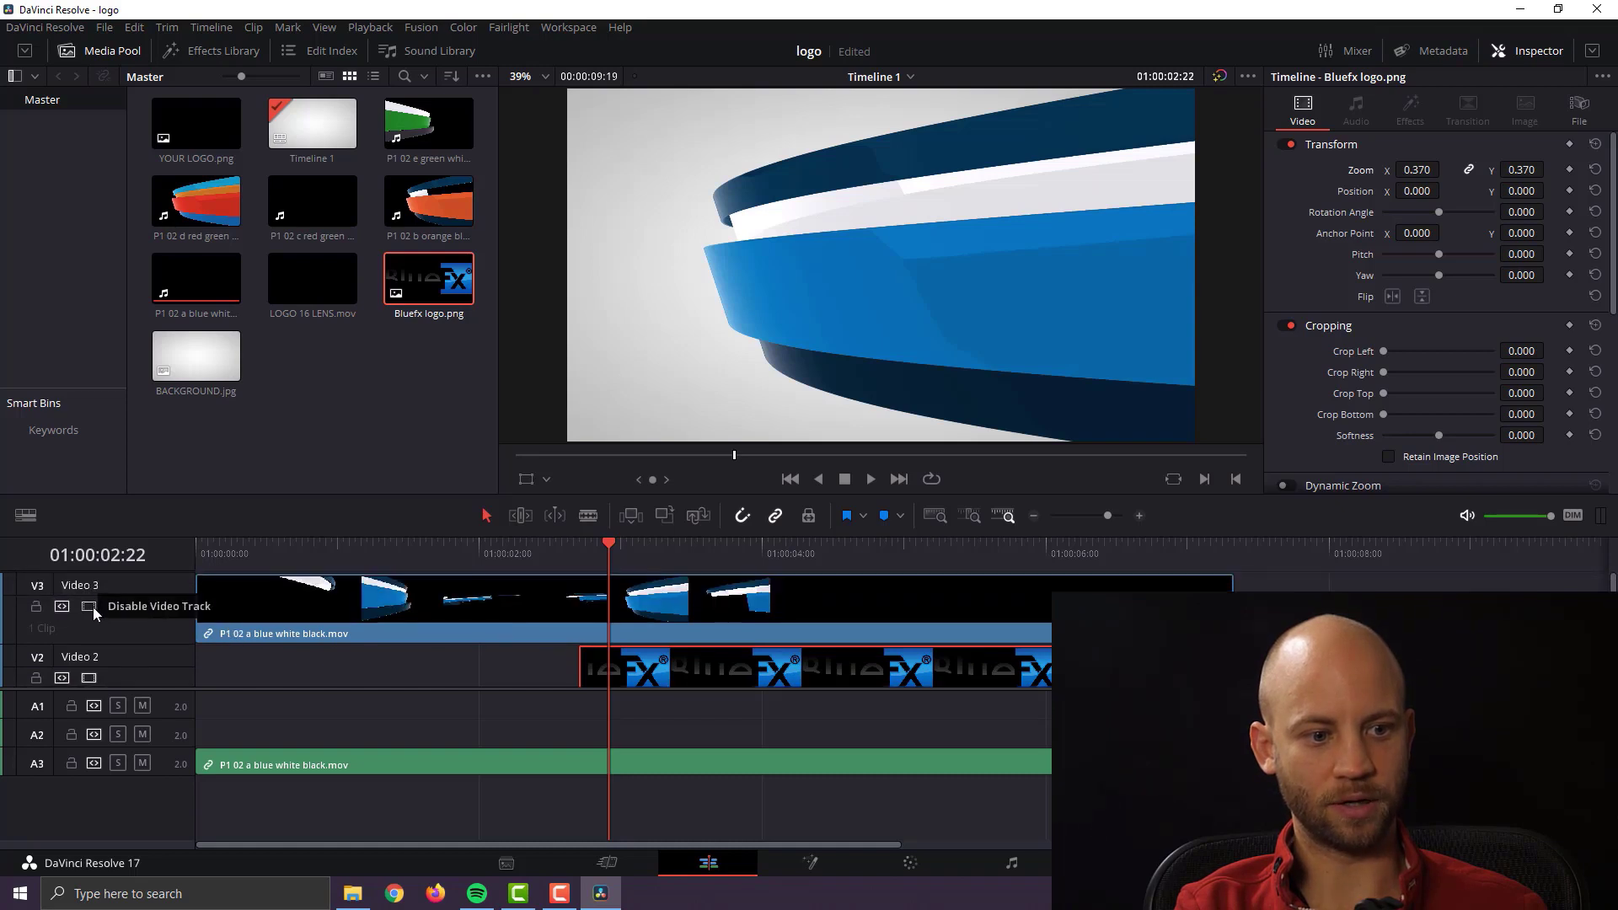
# Step: Check the logo with V3 hidden, then trim its start to the playhead at 01:00:02:18
pyautogui.click(89, 607)
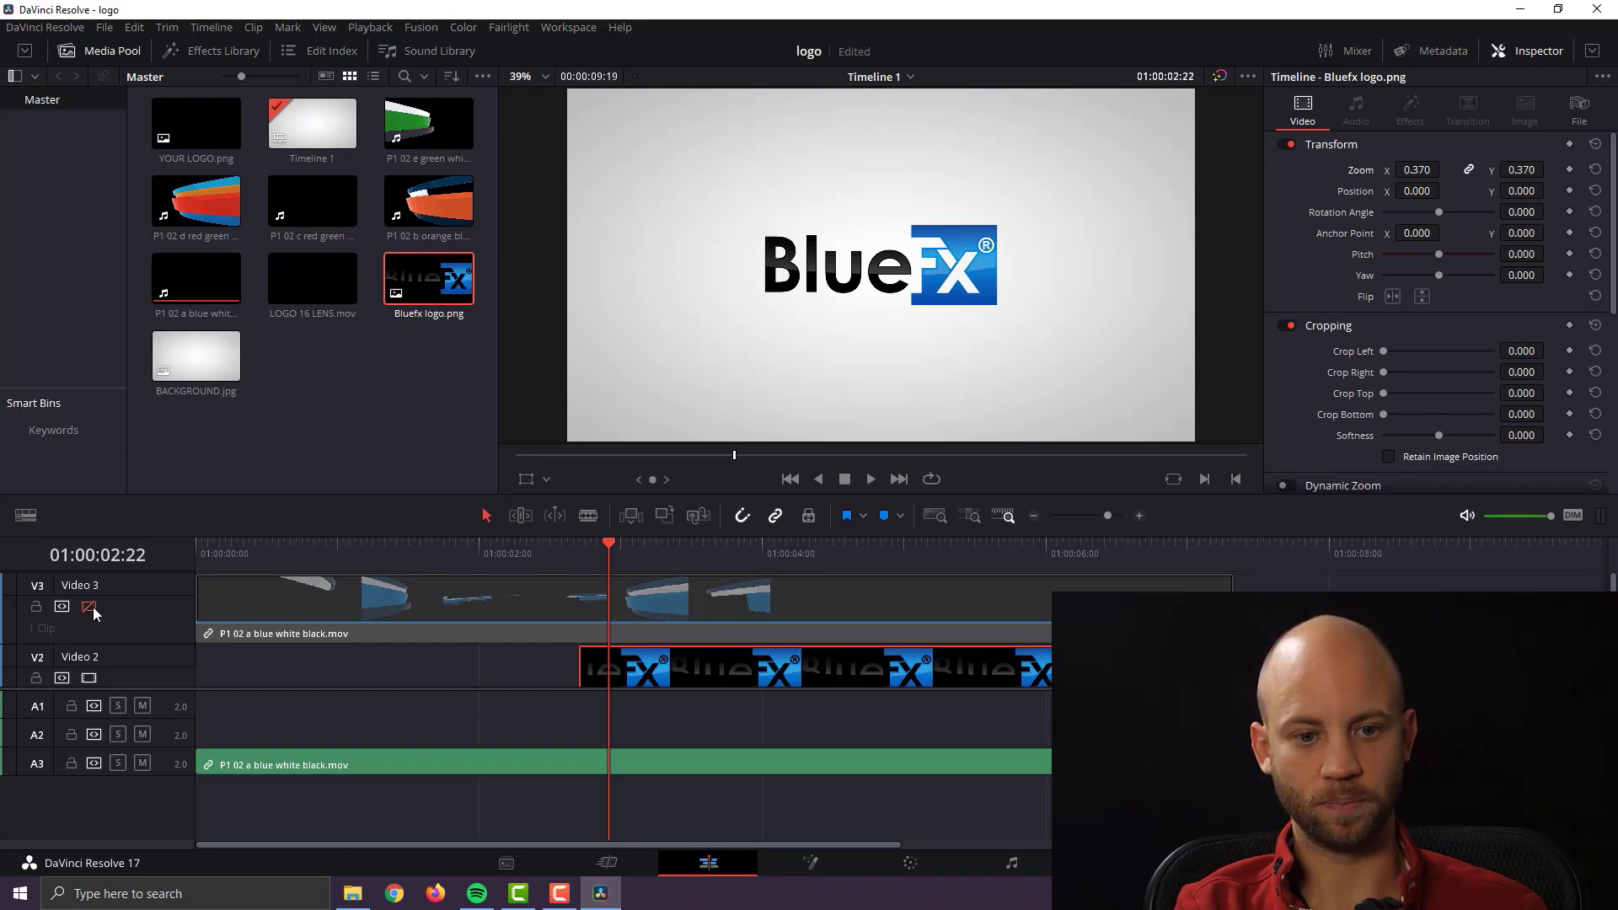
pyautogui.click(90, 607)
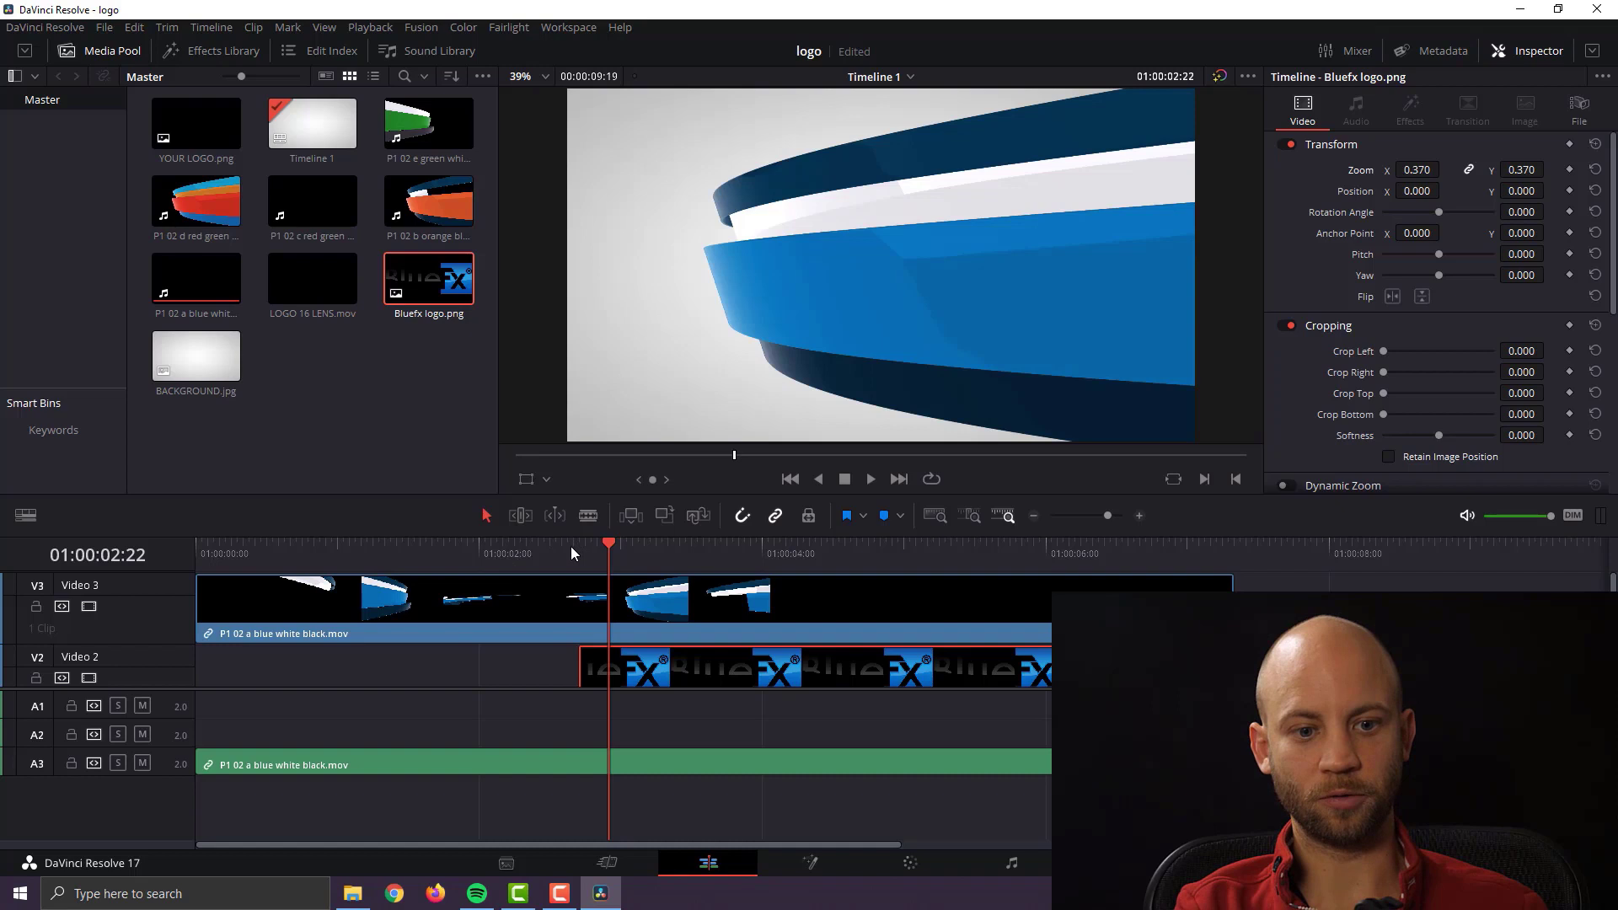
pyautogui.moveTo(569, 546); pyautogui.dragTo(615, 545)
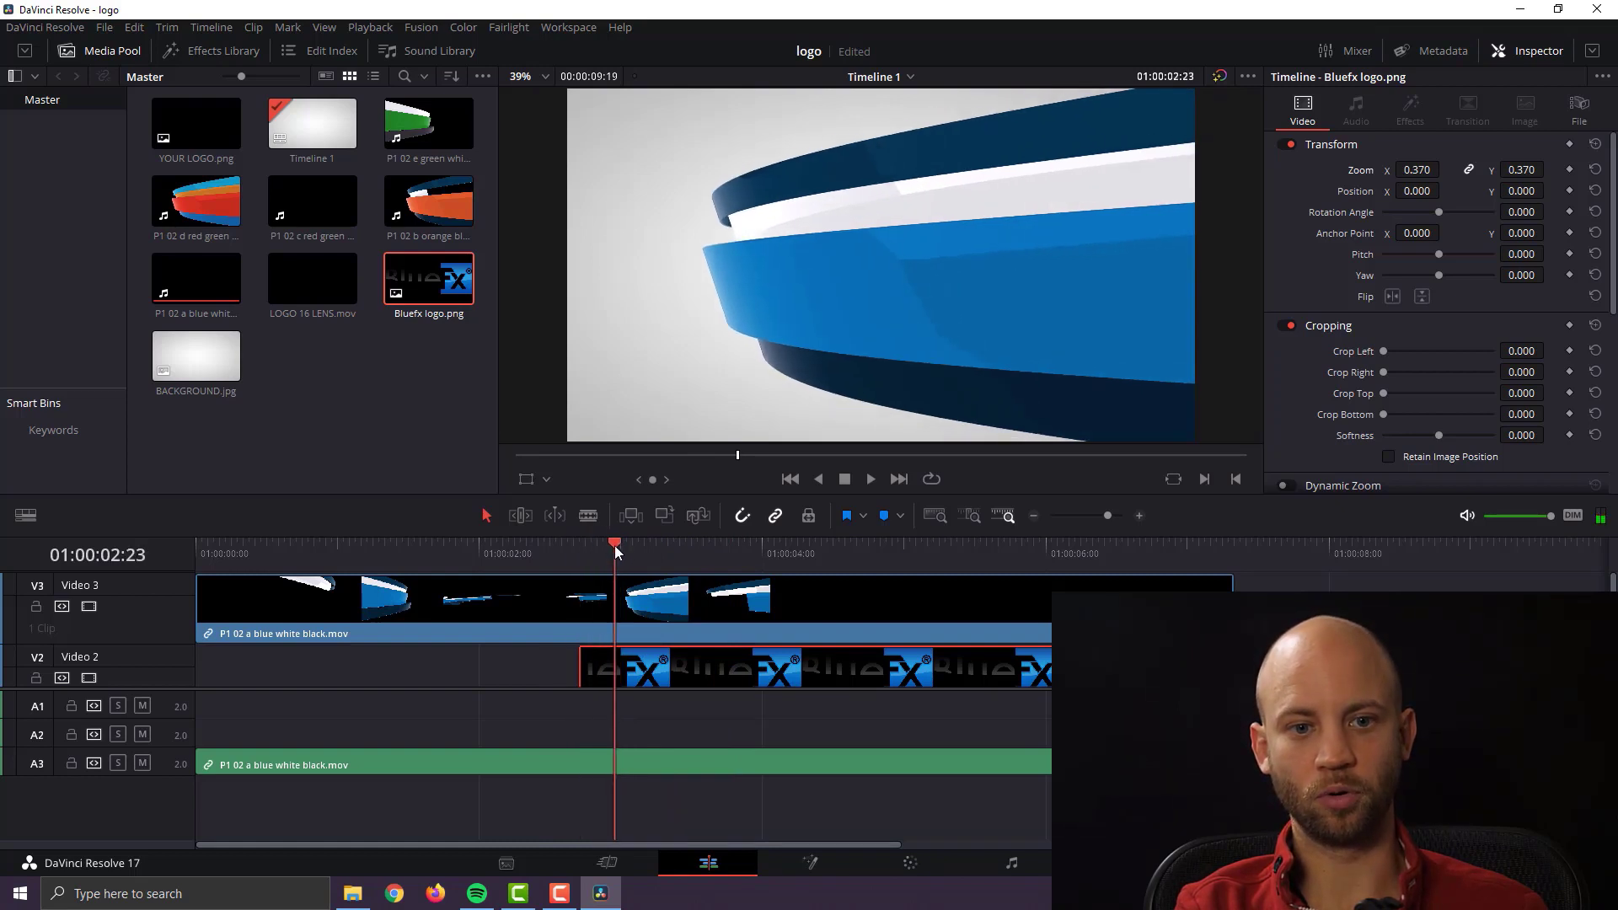
pyautogui.moveTo(599, 665); pyautogui.dragTo(449, 679)
pyautogui.moveTo(472, 552); pyautogui.dragTo(586, 559)
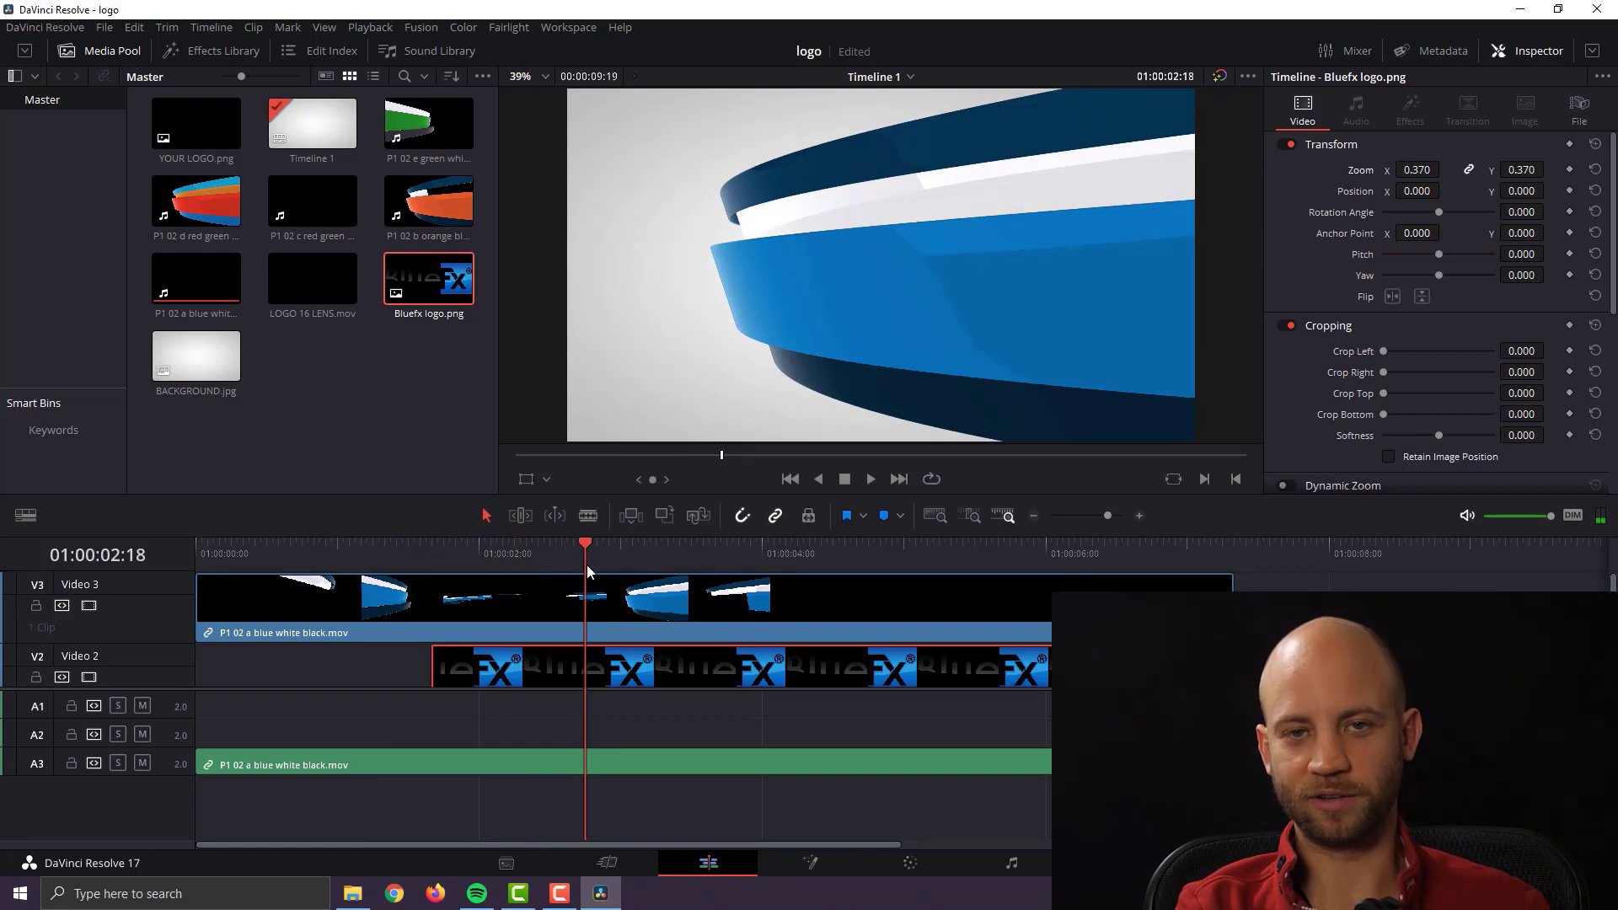
pyautogui.moveTo(466, 661); pyautogui.dragTo(615, 660)
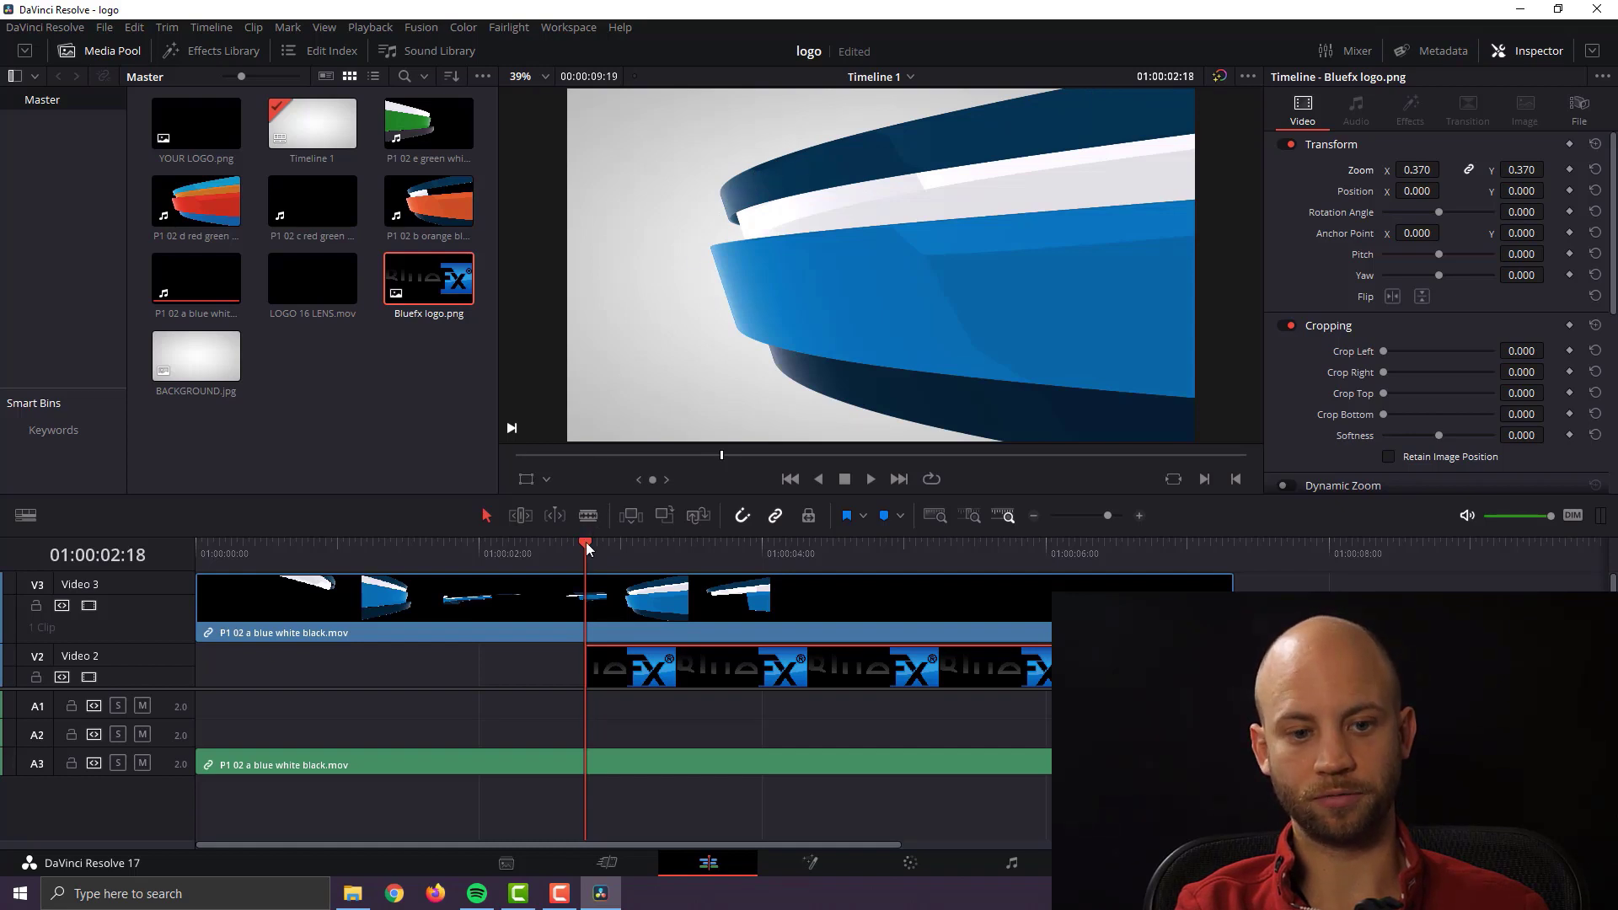
pyautogui.press('space')
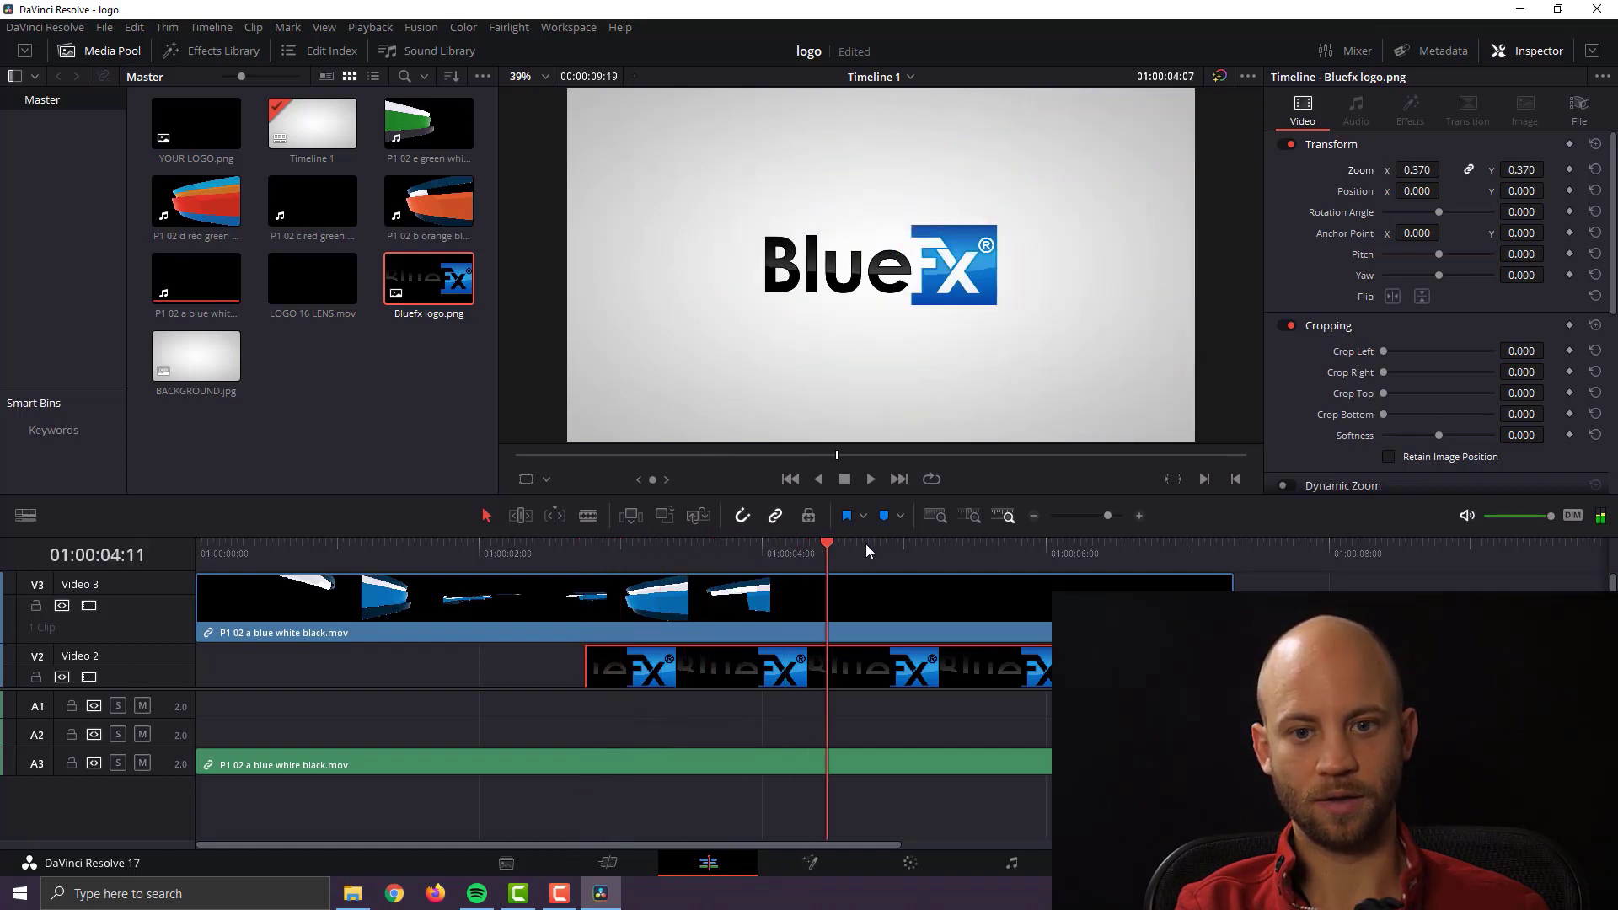
pyautogui.press('space')
pyautogui.press('Home')
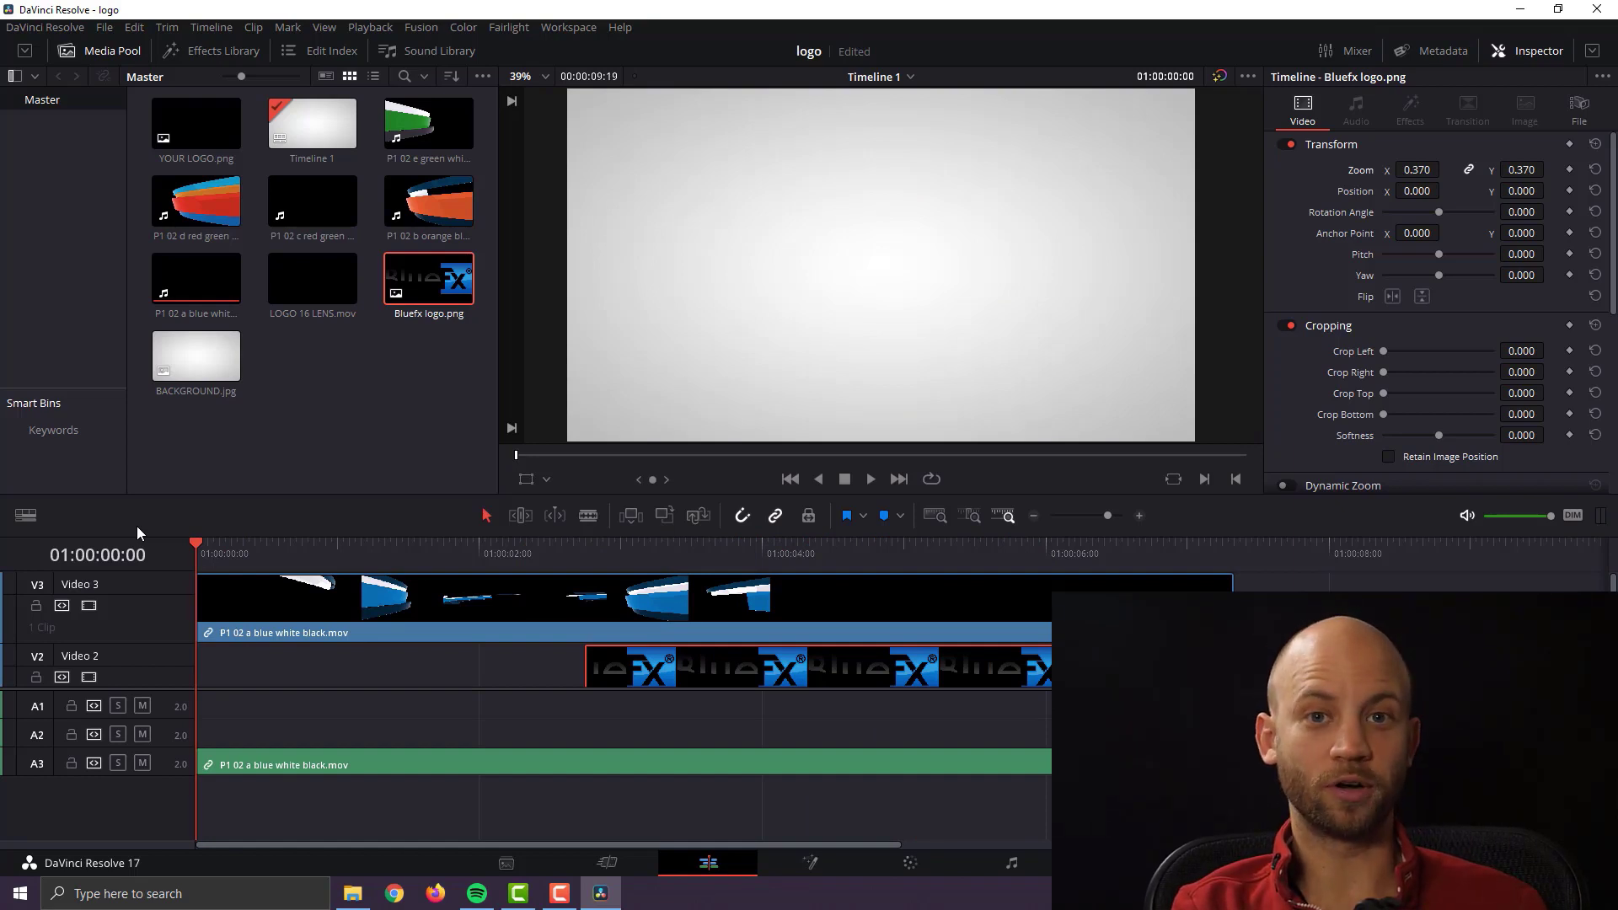
pyautogui.press('space')
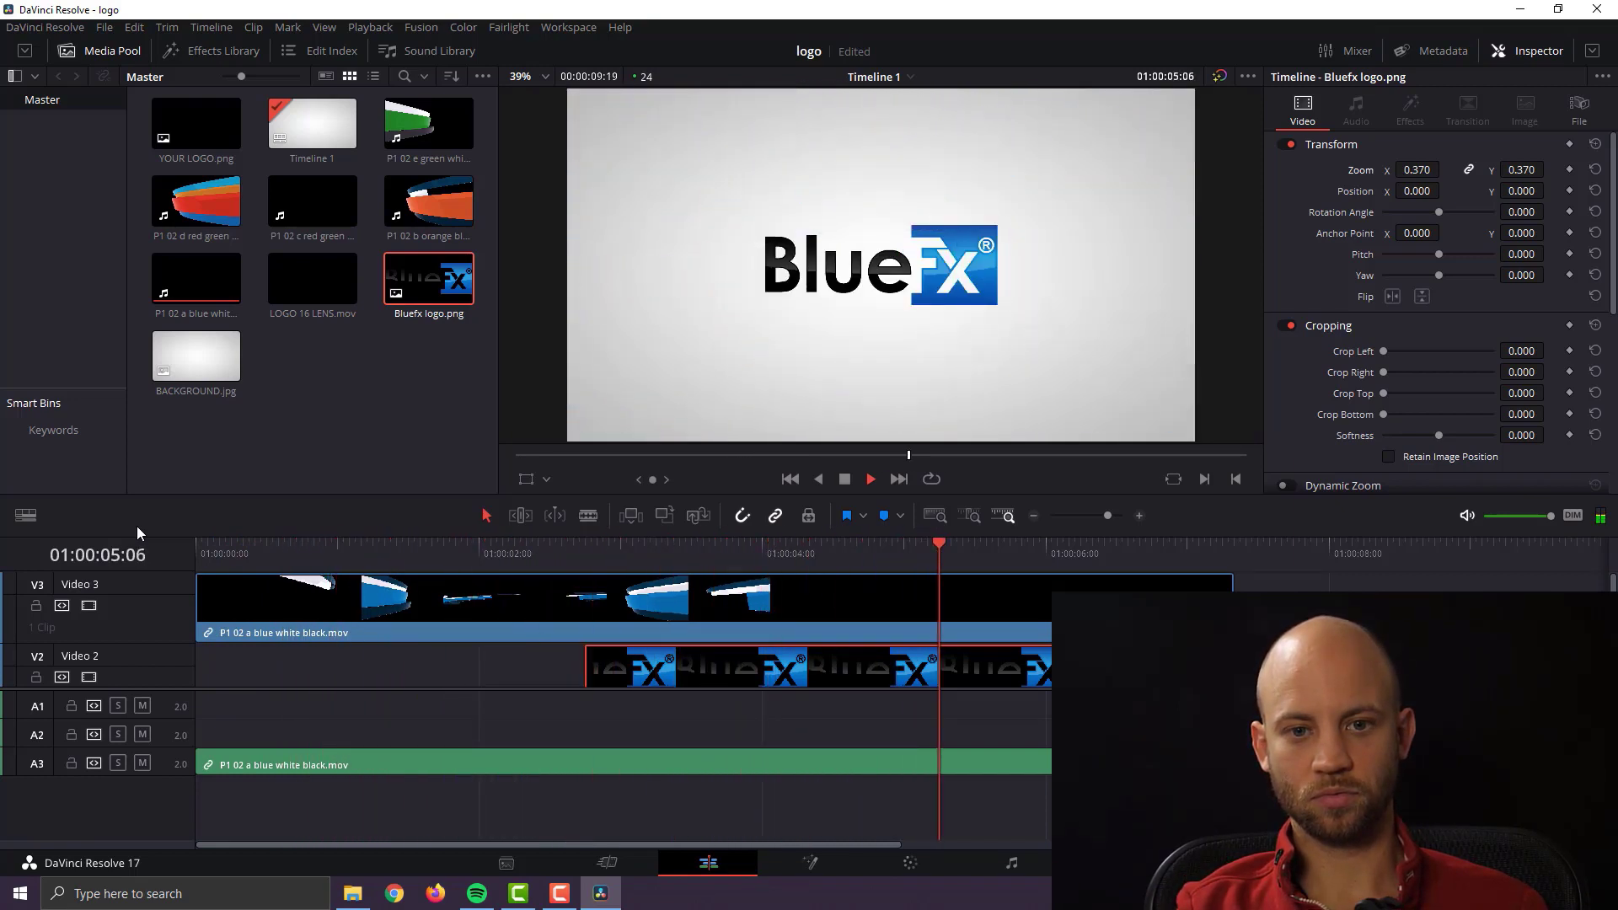
pyautogui.press('space')
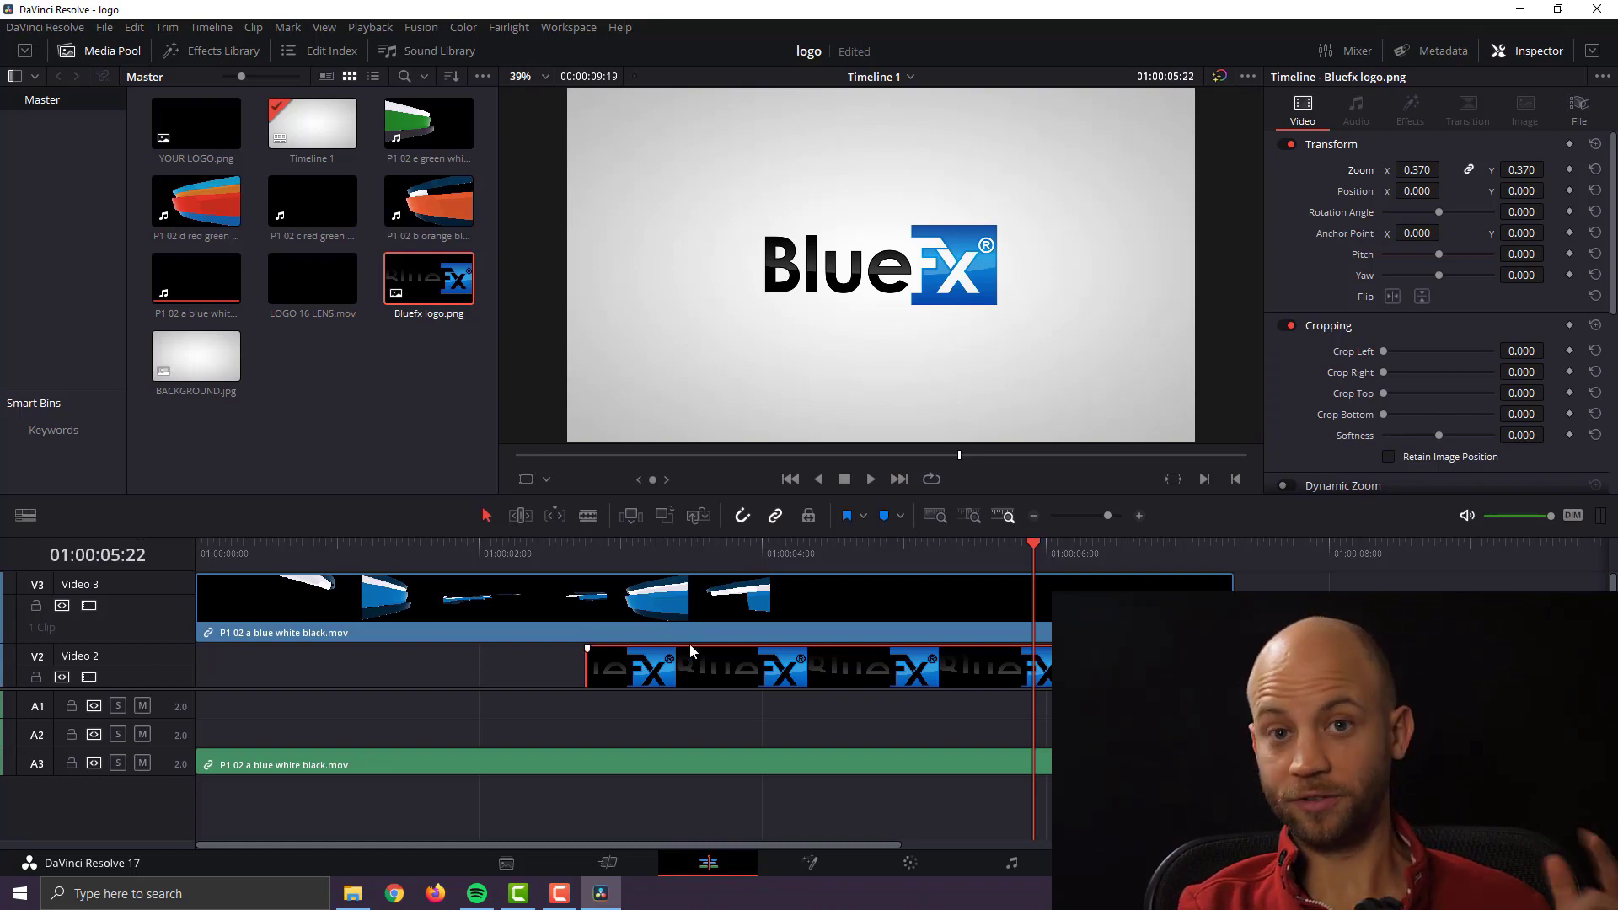
# Step: Keyframe the logo's zoom at 0.370 at 01:00:03:03 and 0.420 at 01:00:04:19
pyautogui.moveTo(621, 550); pyautogui.dragTo(627, 552)
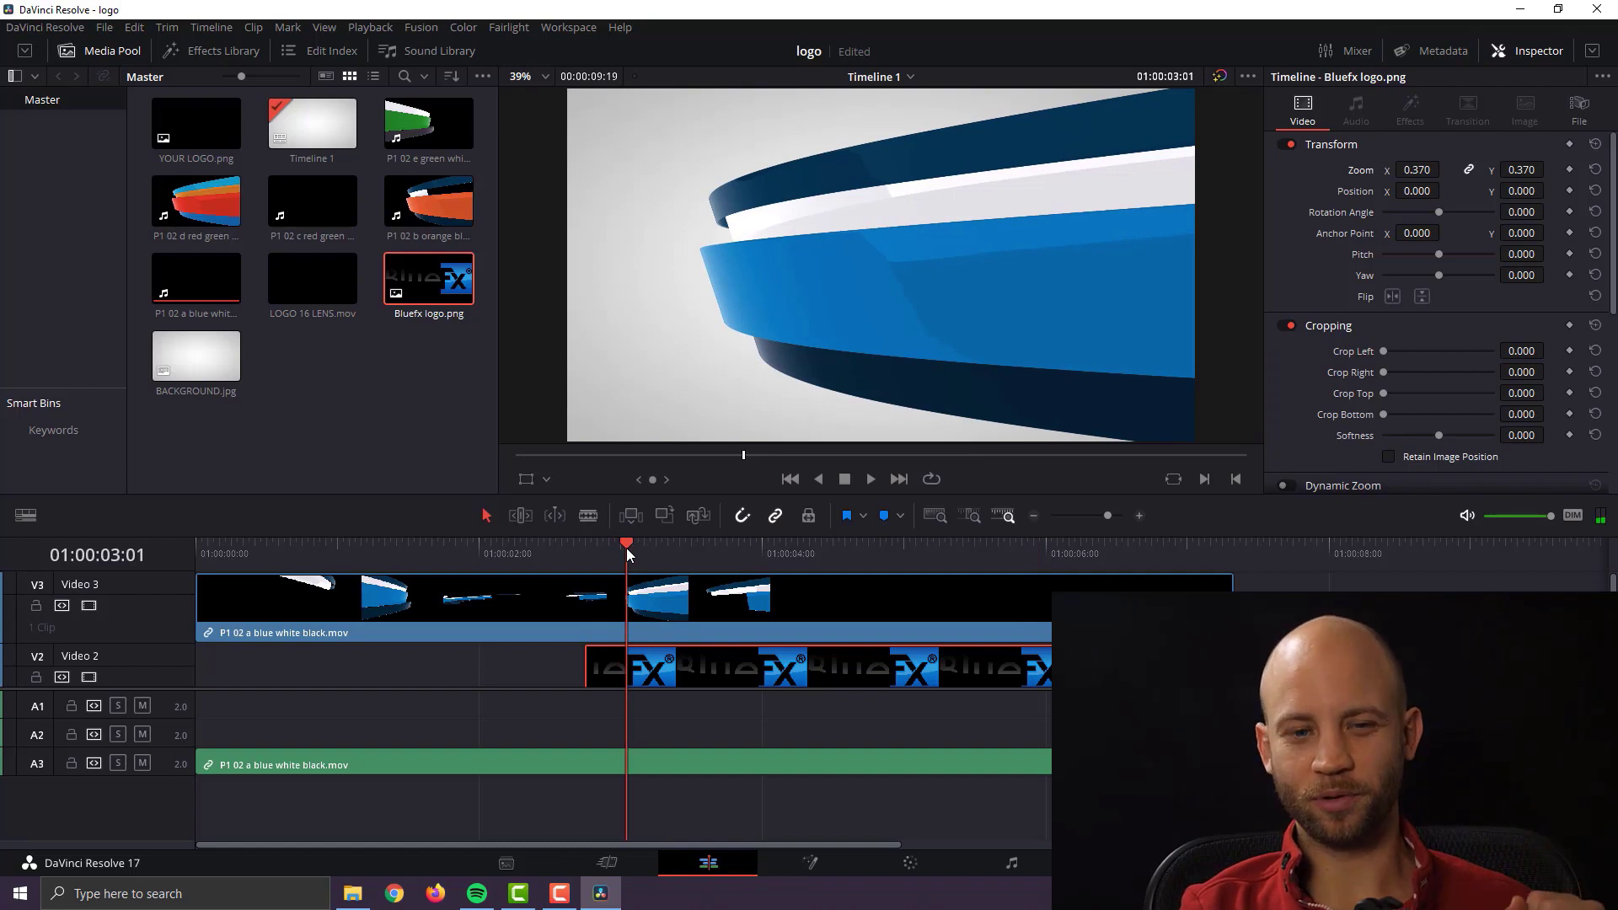
pyautogui.moveTo(627, 552)
pyautogui.mouseDown()
pyautogui.moveTo(659, 541)
pyautogui.moveTo(639, 546)
pyautogui.mouseUp()
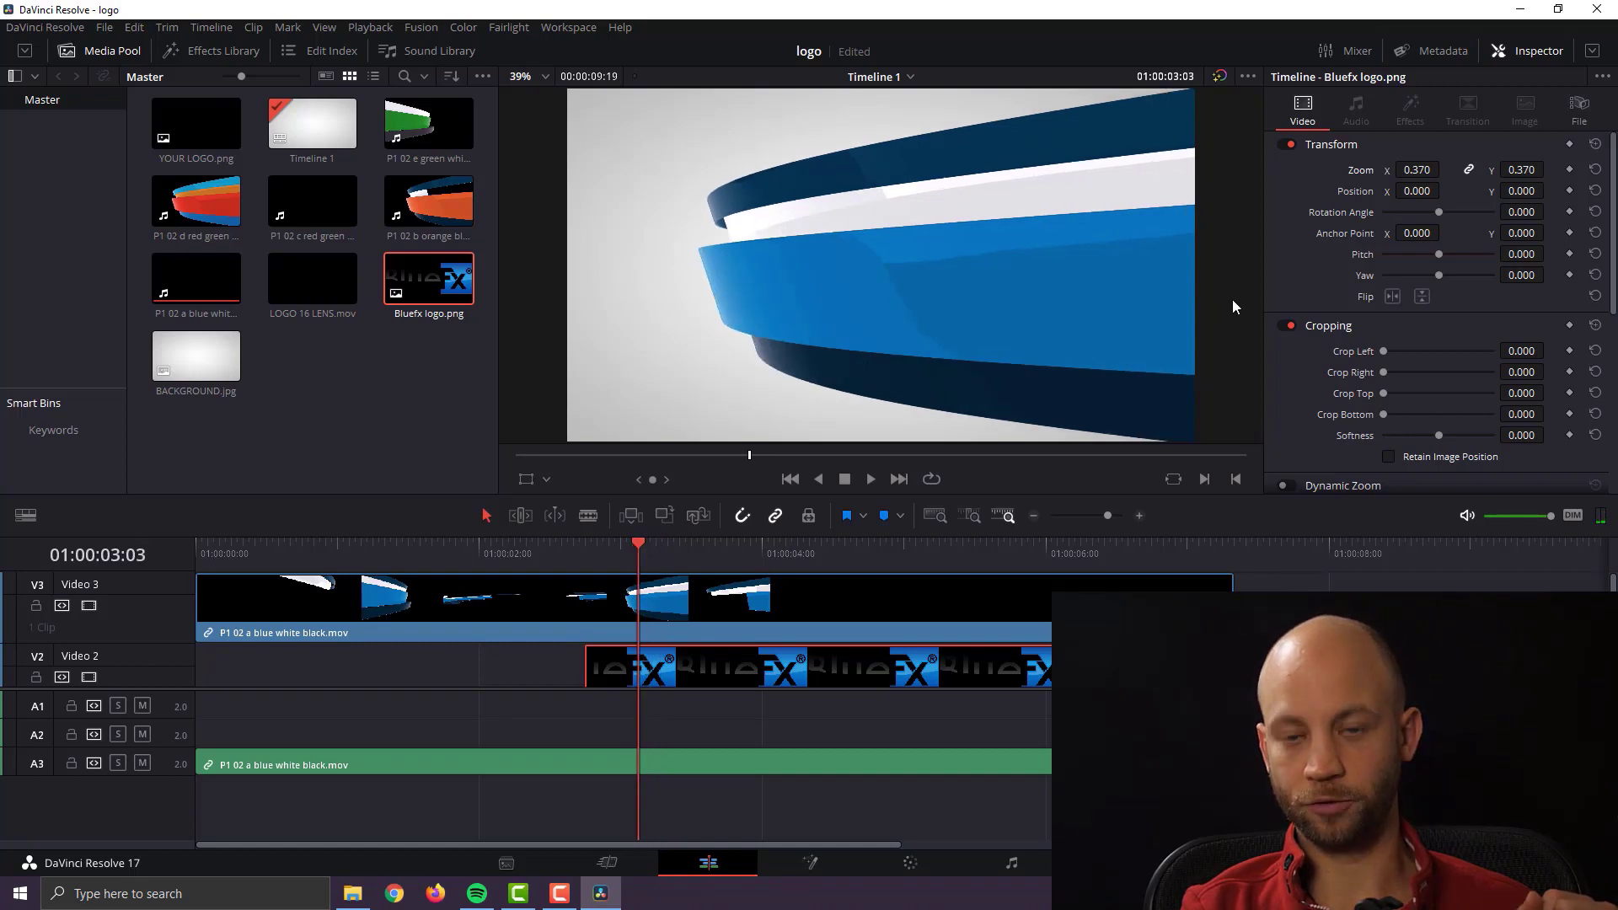
pyautogui.click(1569, 170)
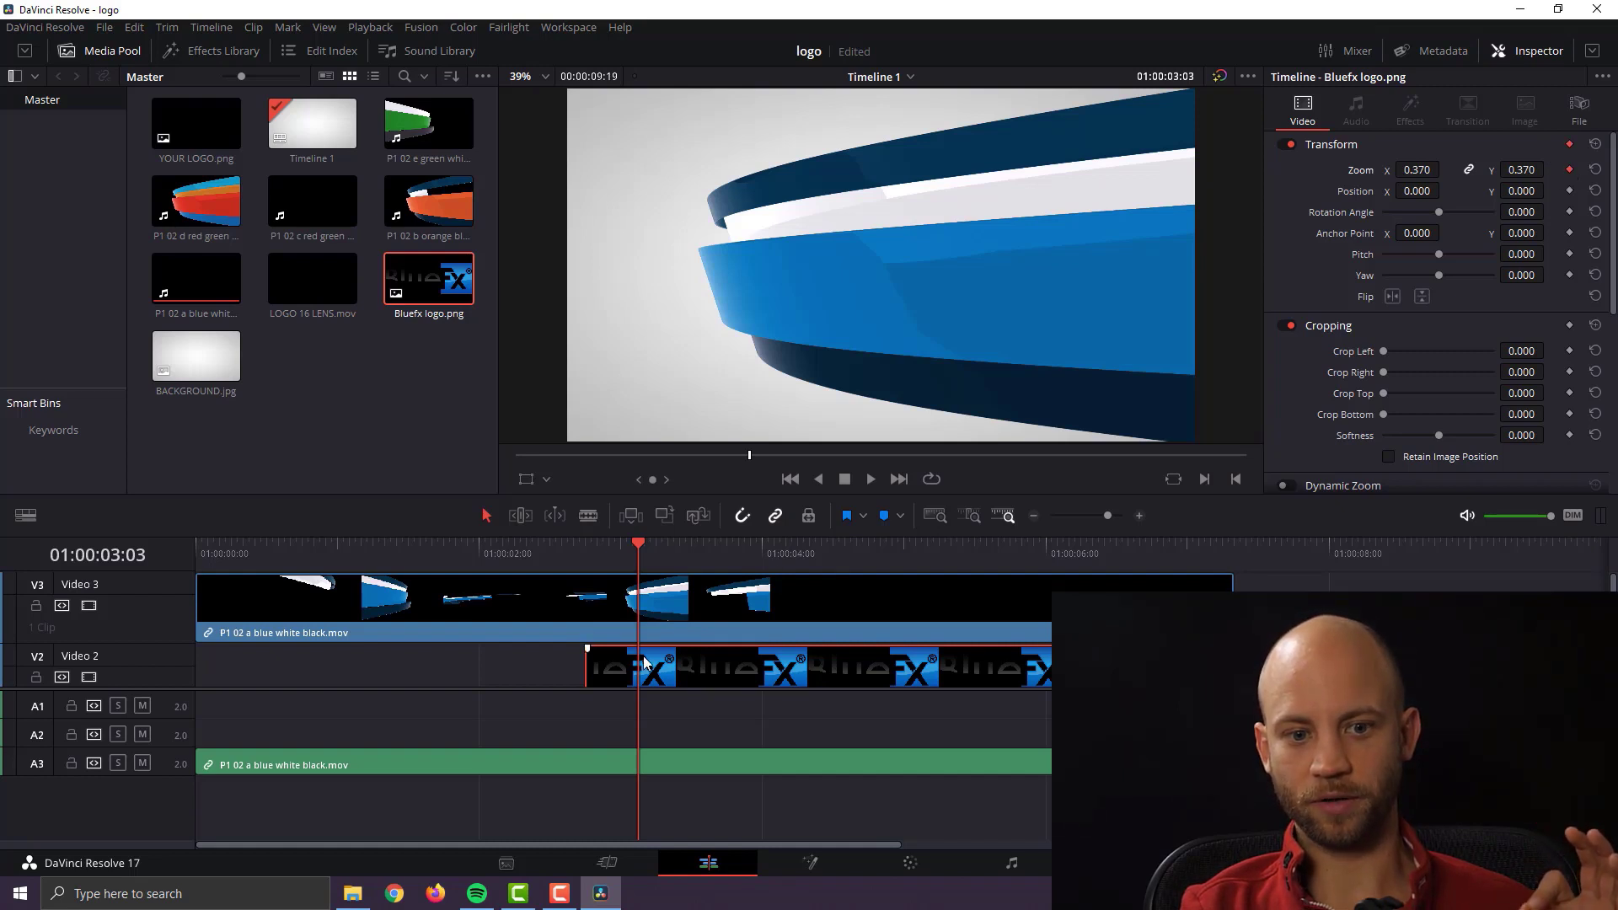
pyautogui.click(635, 544)
pyautogui.moveTo(635, 543); pyautogui.dragTo(874, 543)
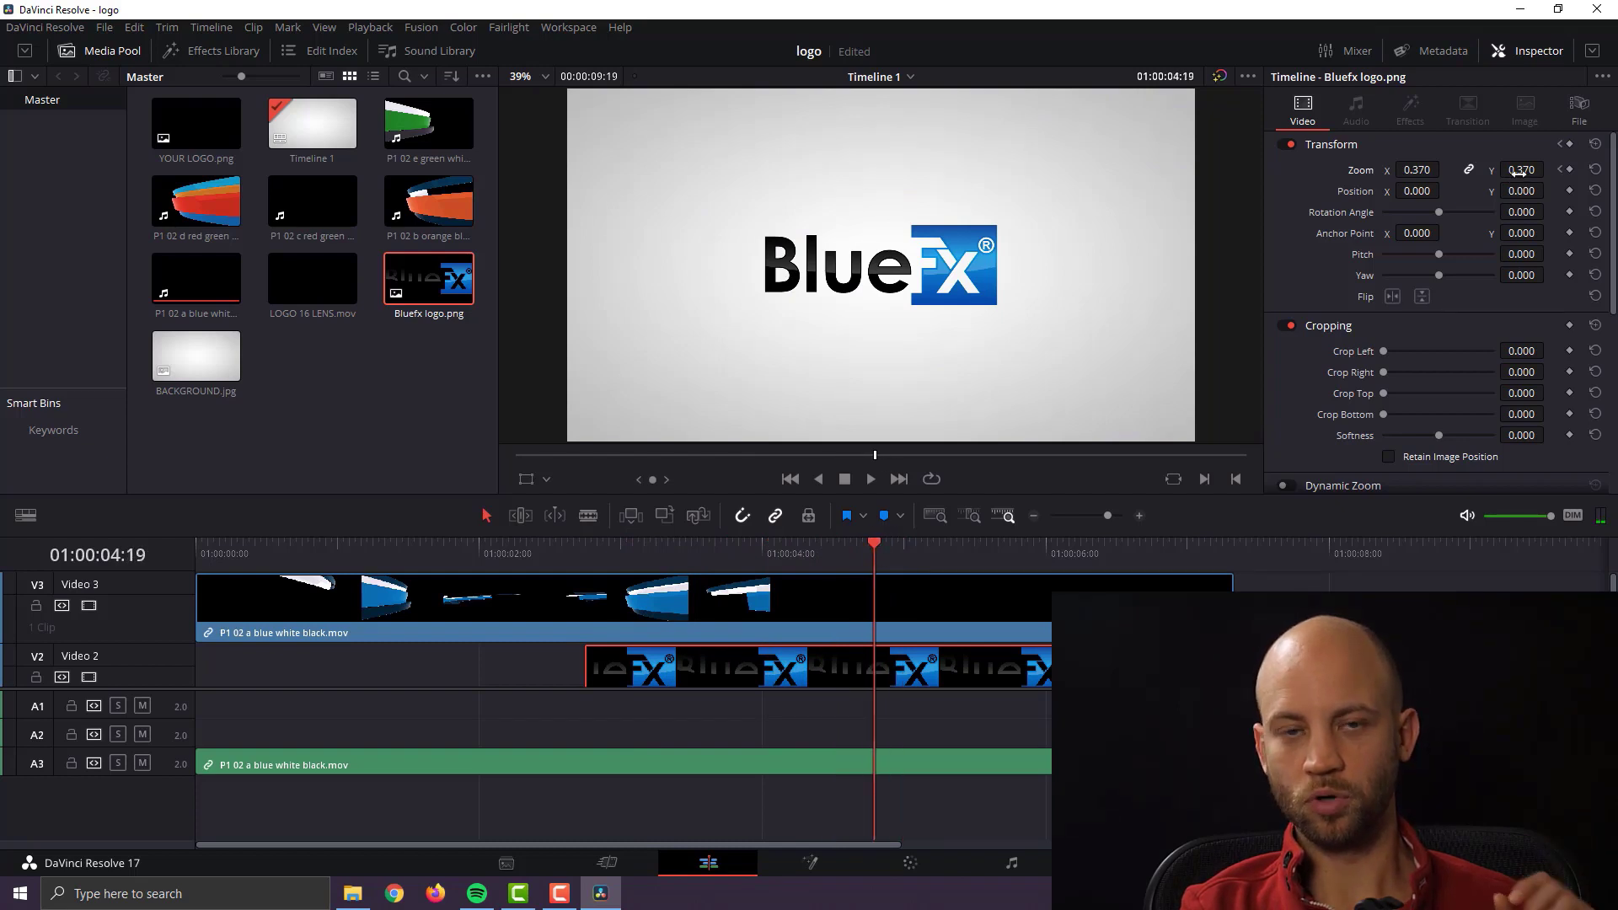
pyautogui.moveTo(1412, 170); pyautogui.dragTo(1444, 170)
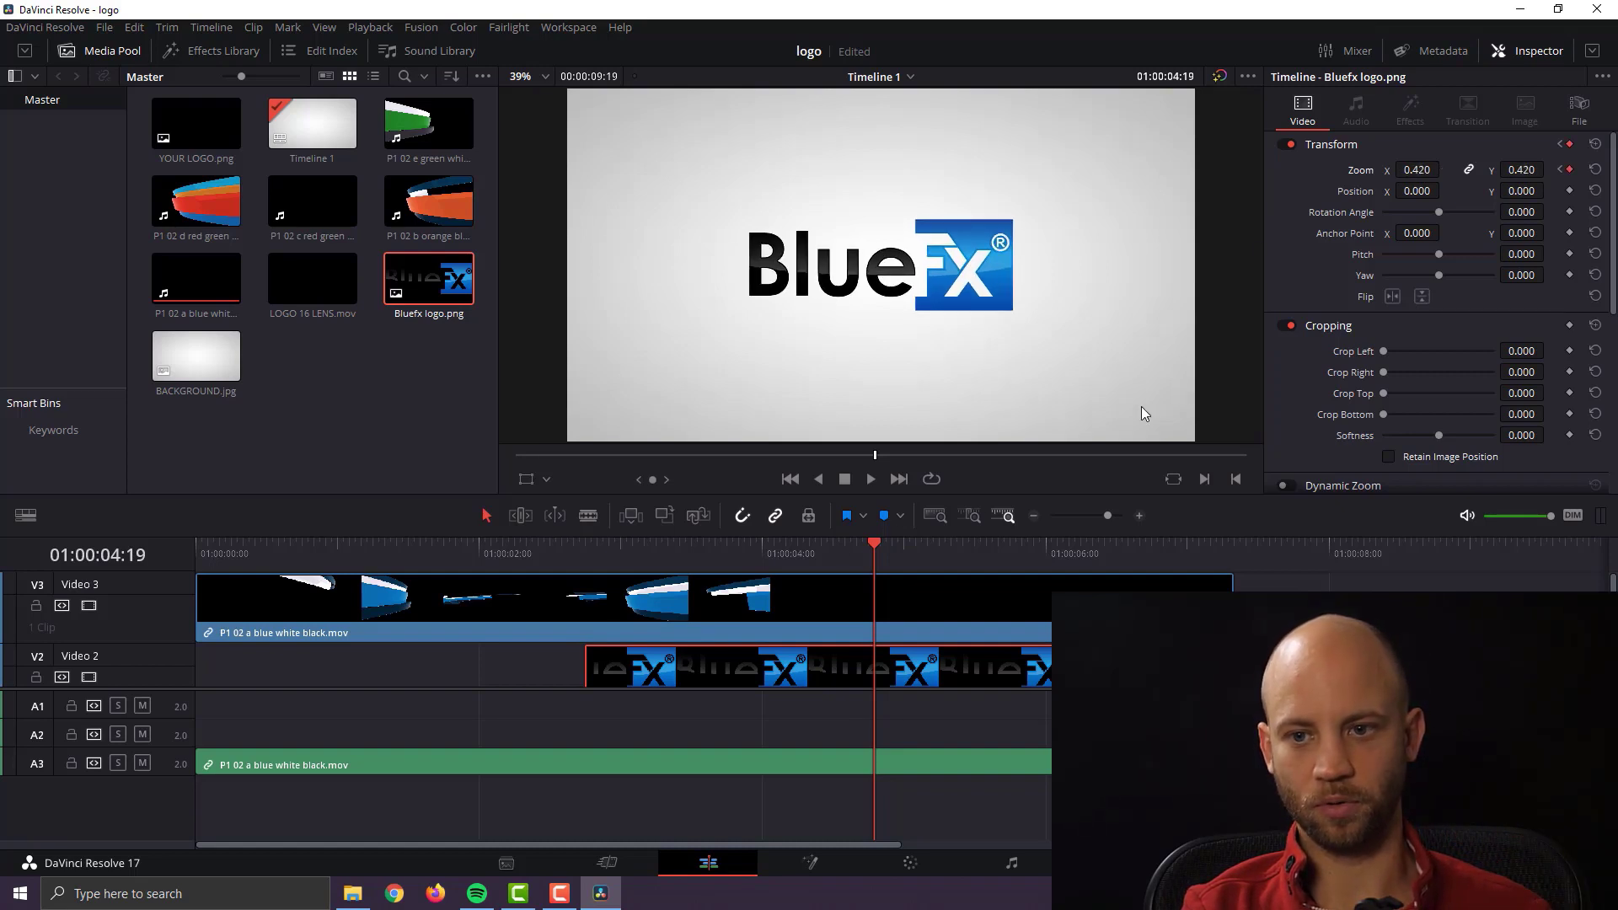
# Step: Play back from before the reveal to check the logo zoom animation
pyautogui.click(595, 553)
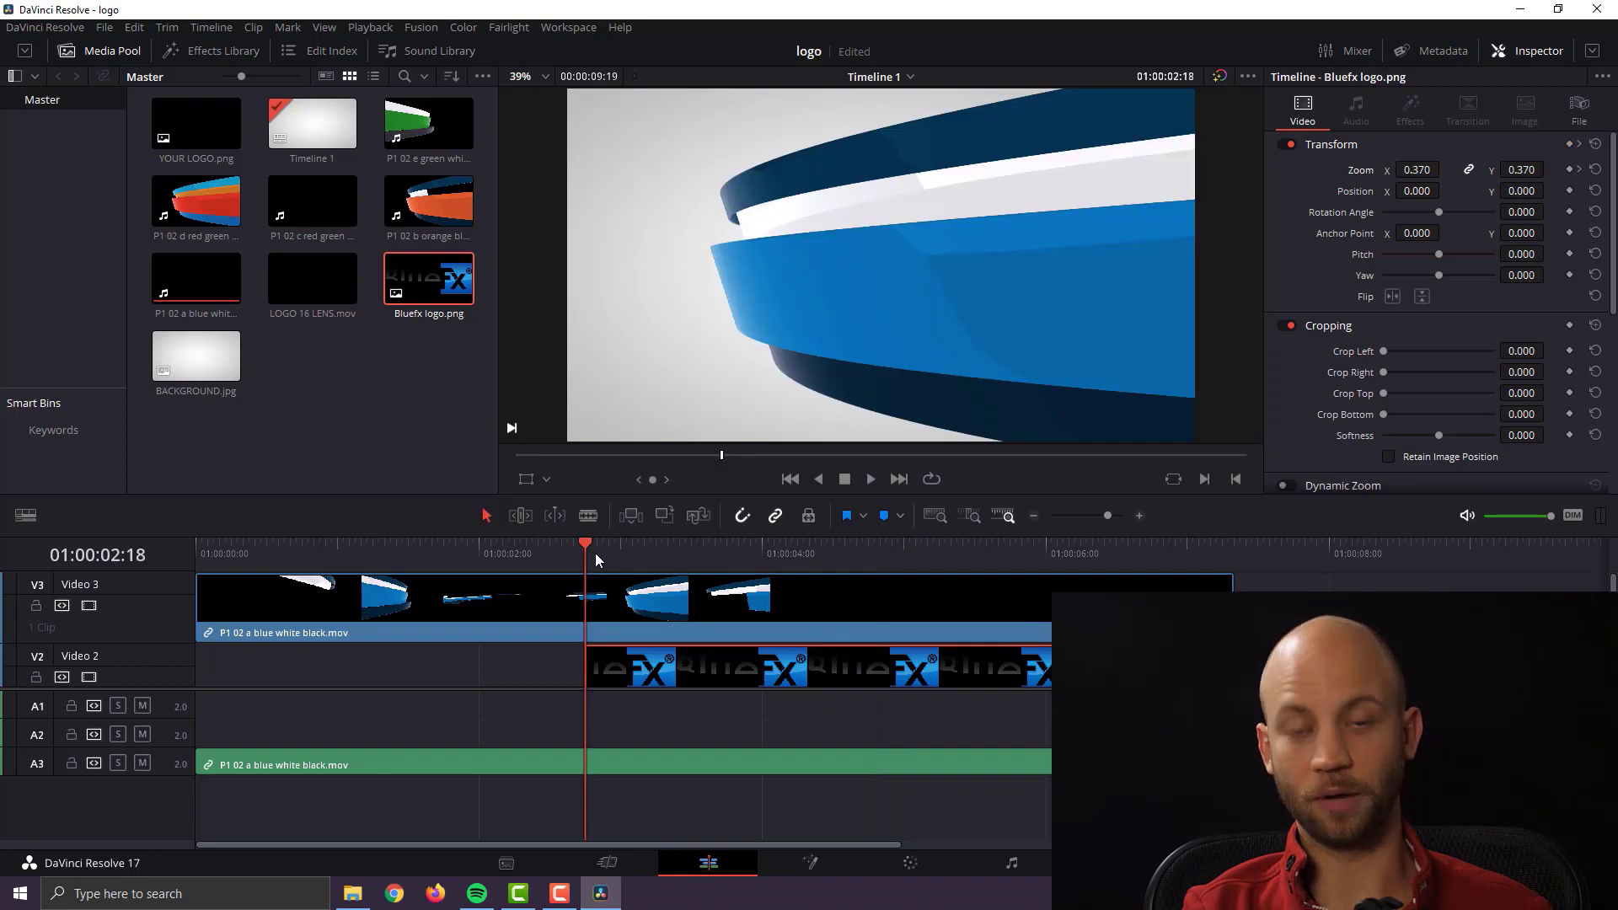
pyautogui.press('space')
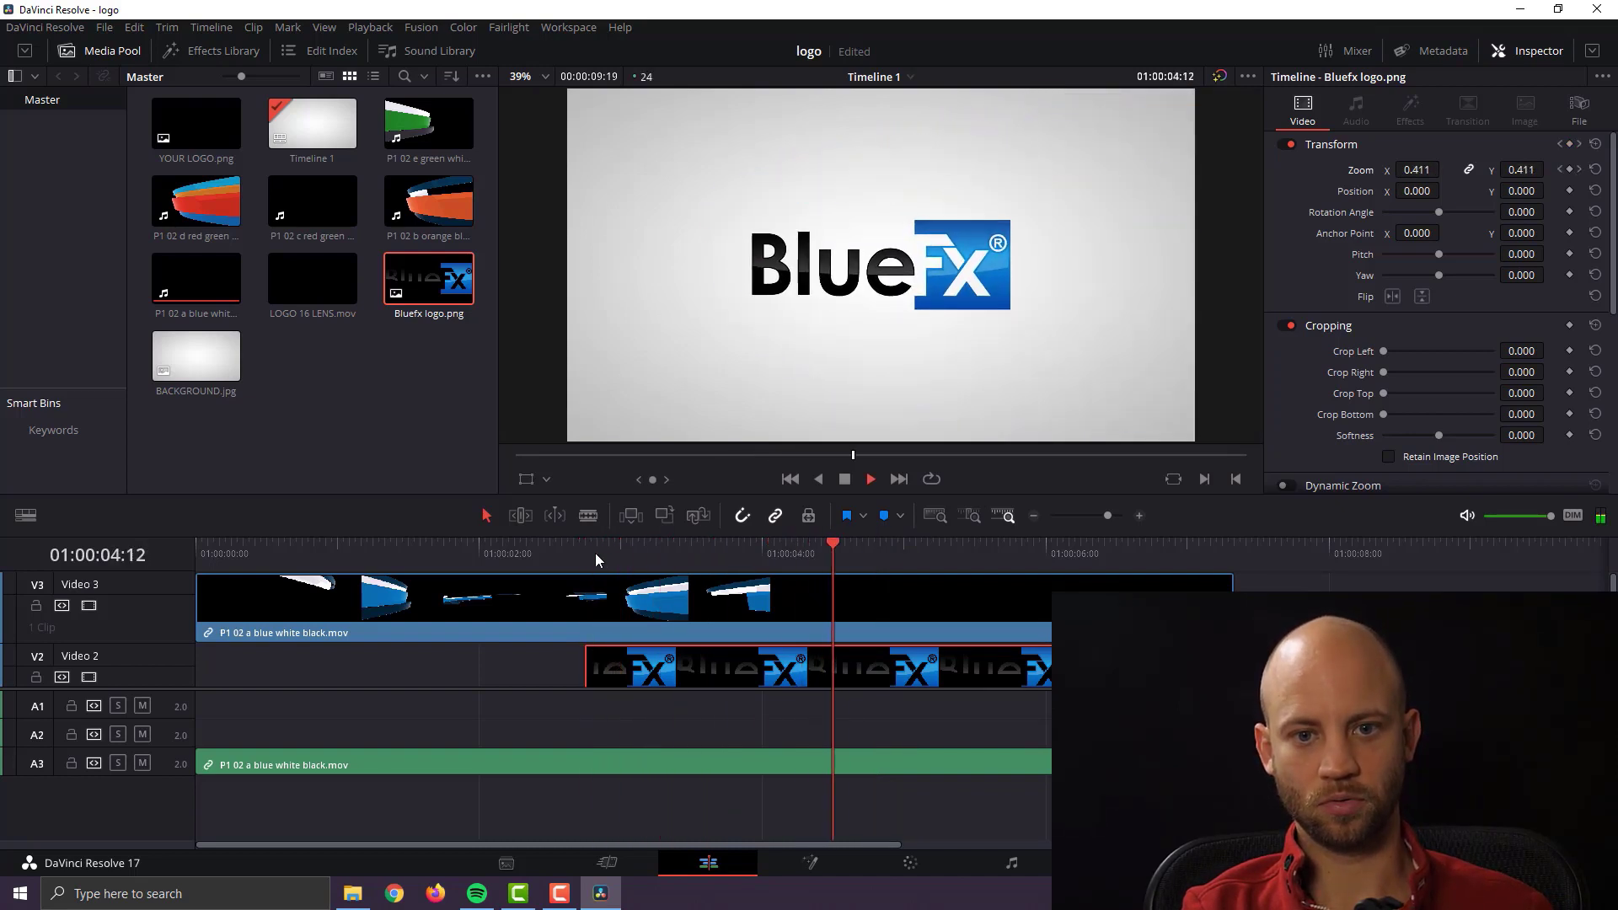
pyautogui.press('space')
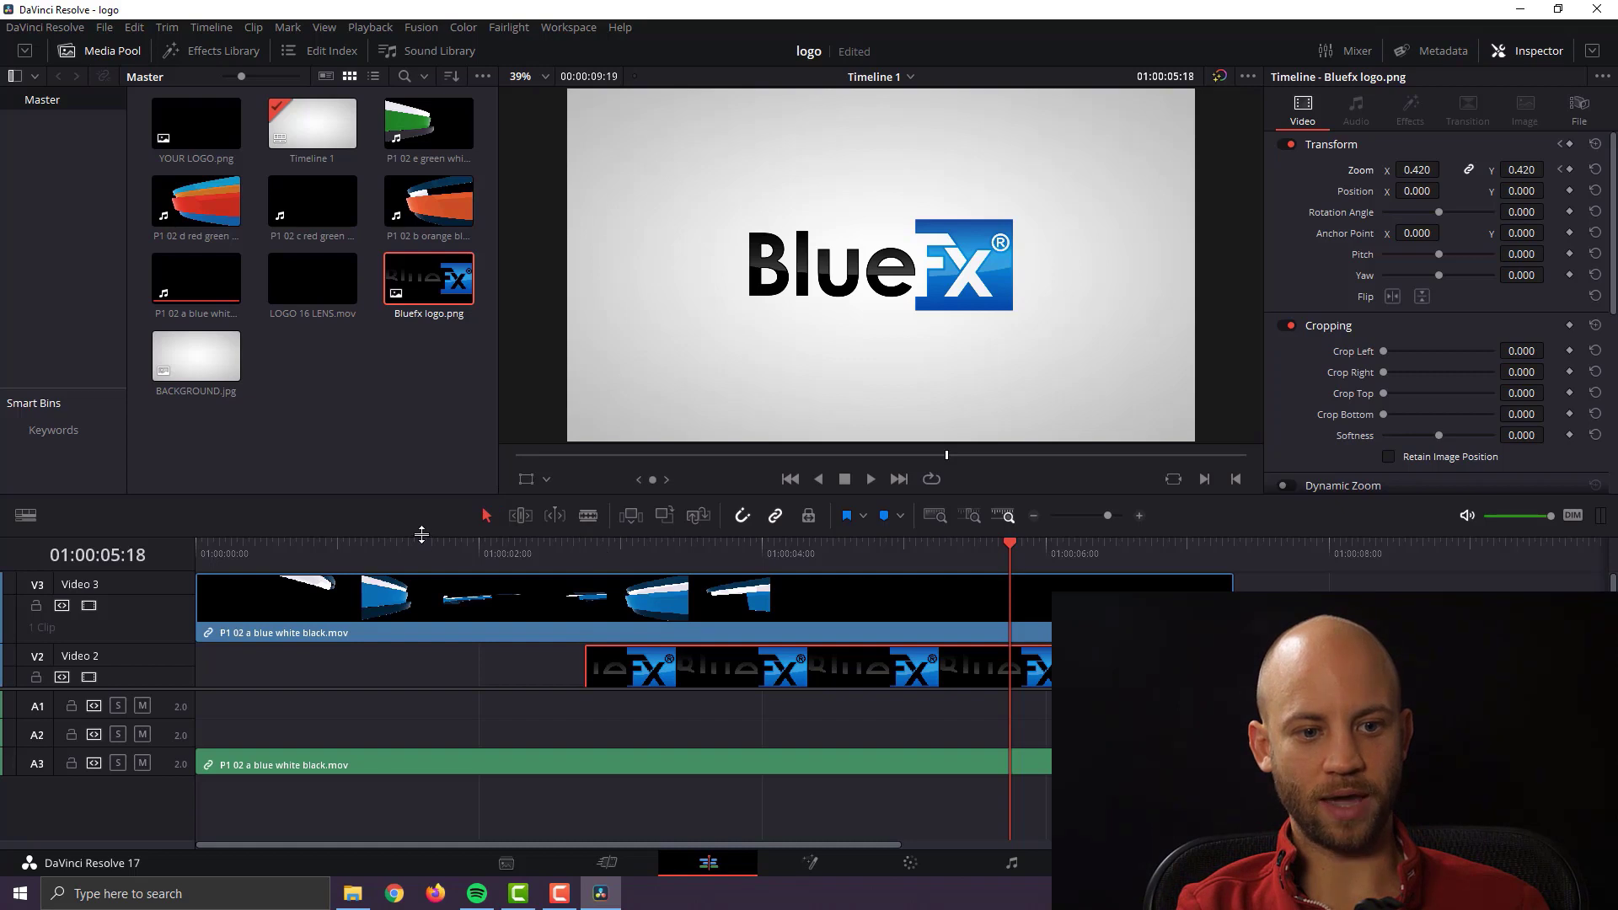
# Step: Move the blue ribbon clip from Video 3 onto a new Video 4 track, audio on A4
pyautogui.moveTo(421, 539); pyautogui.dragTo(431, 393)
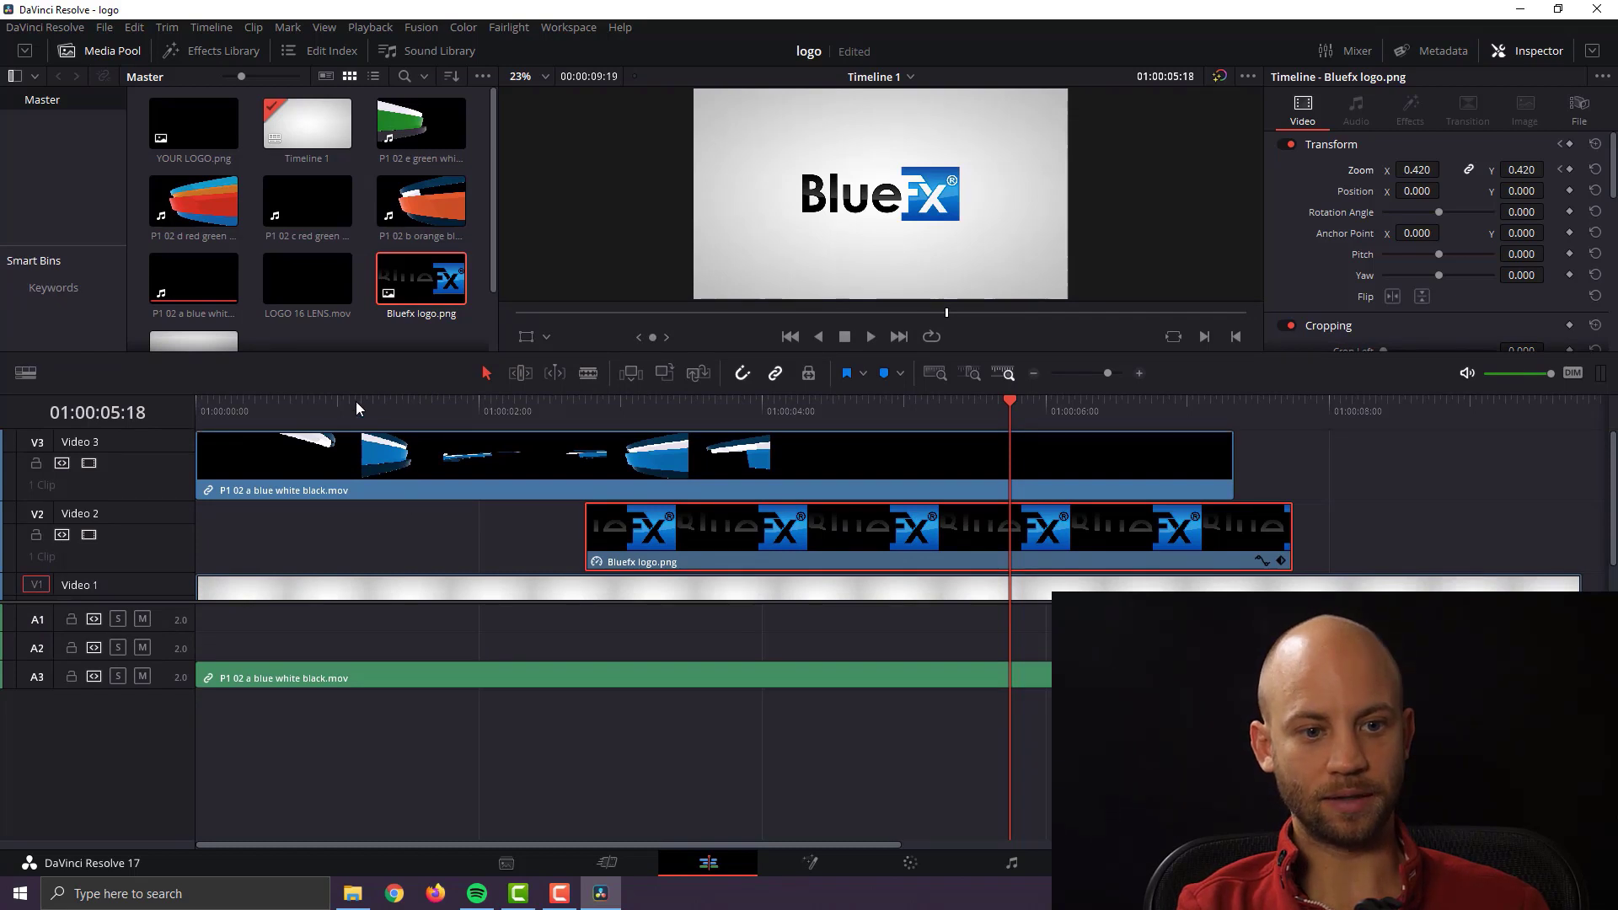
pyautogui.moveTo(359, 390); pyautogui.dragTo(396, 315)
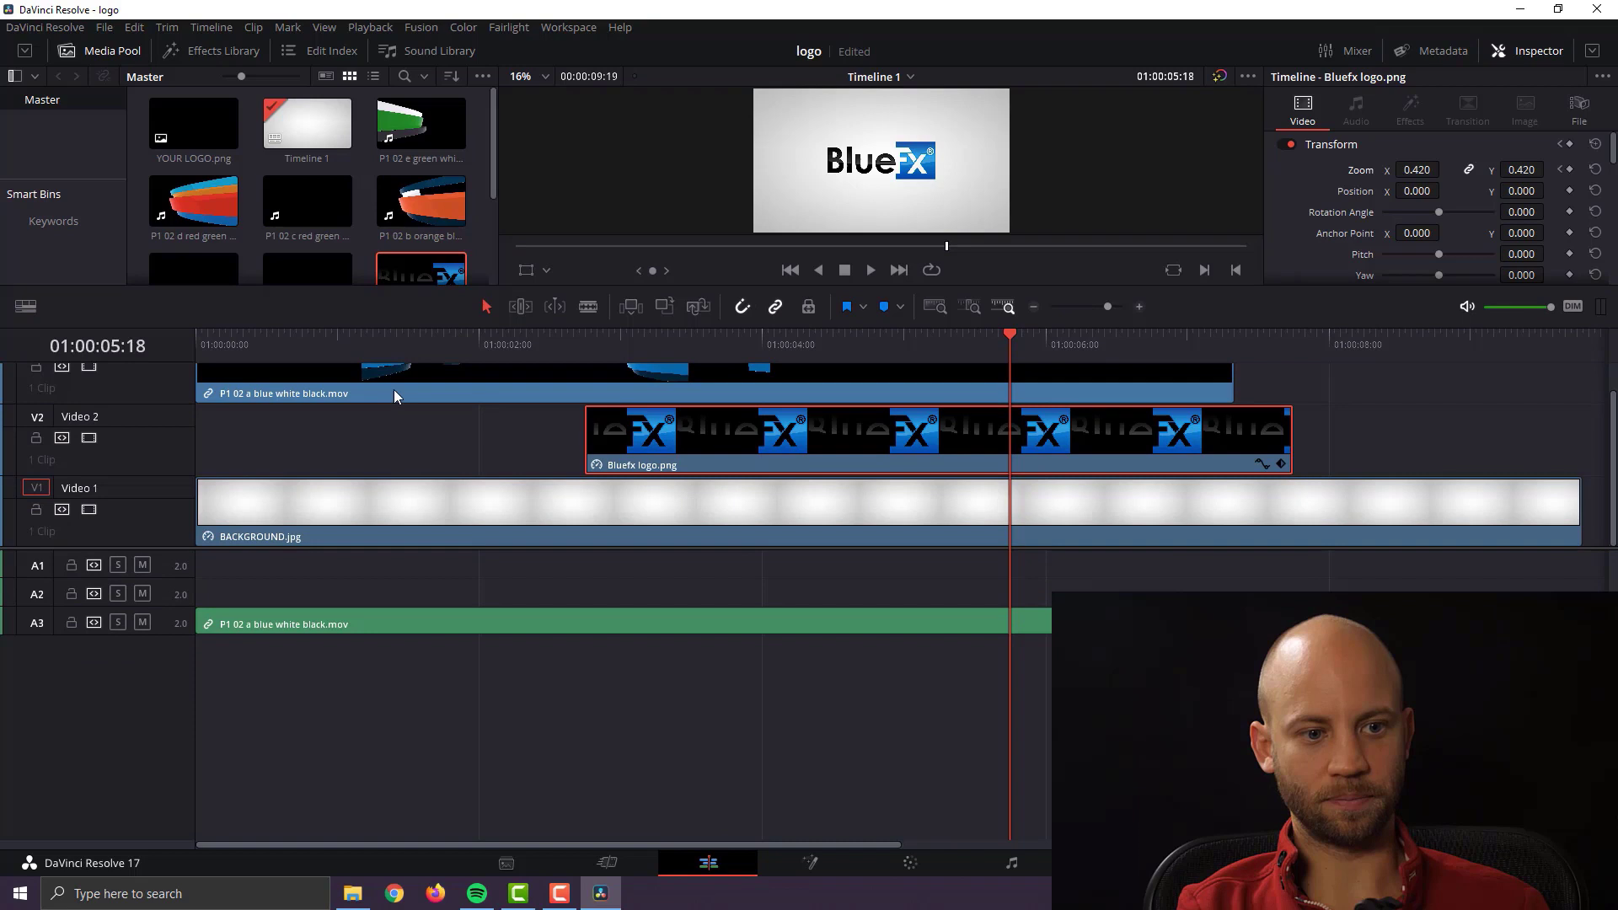
pyautogui.moveTo(153, 546); pyautogui.dragTo(157, 706)
pyautogui.click(323, 520)
pyautogui.moveTo(323, 520); pyautogui.dragTo(322, 447)
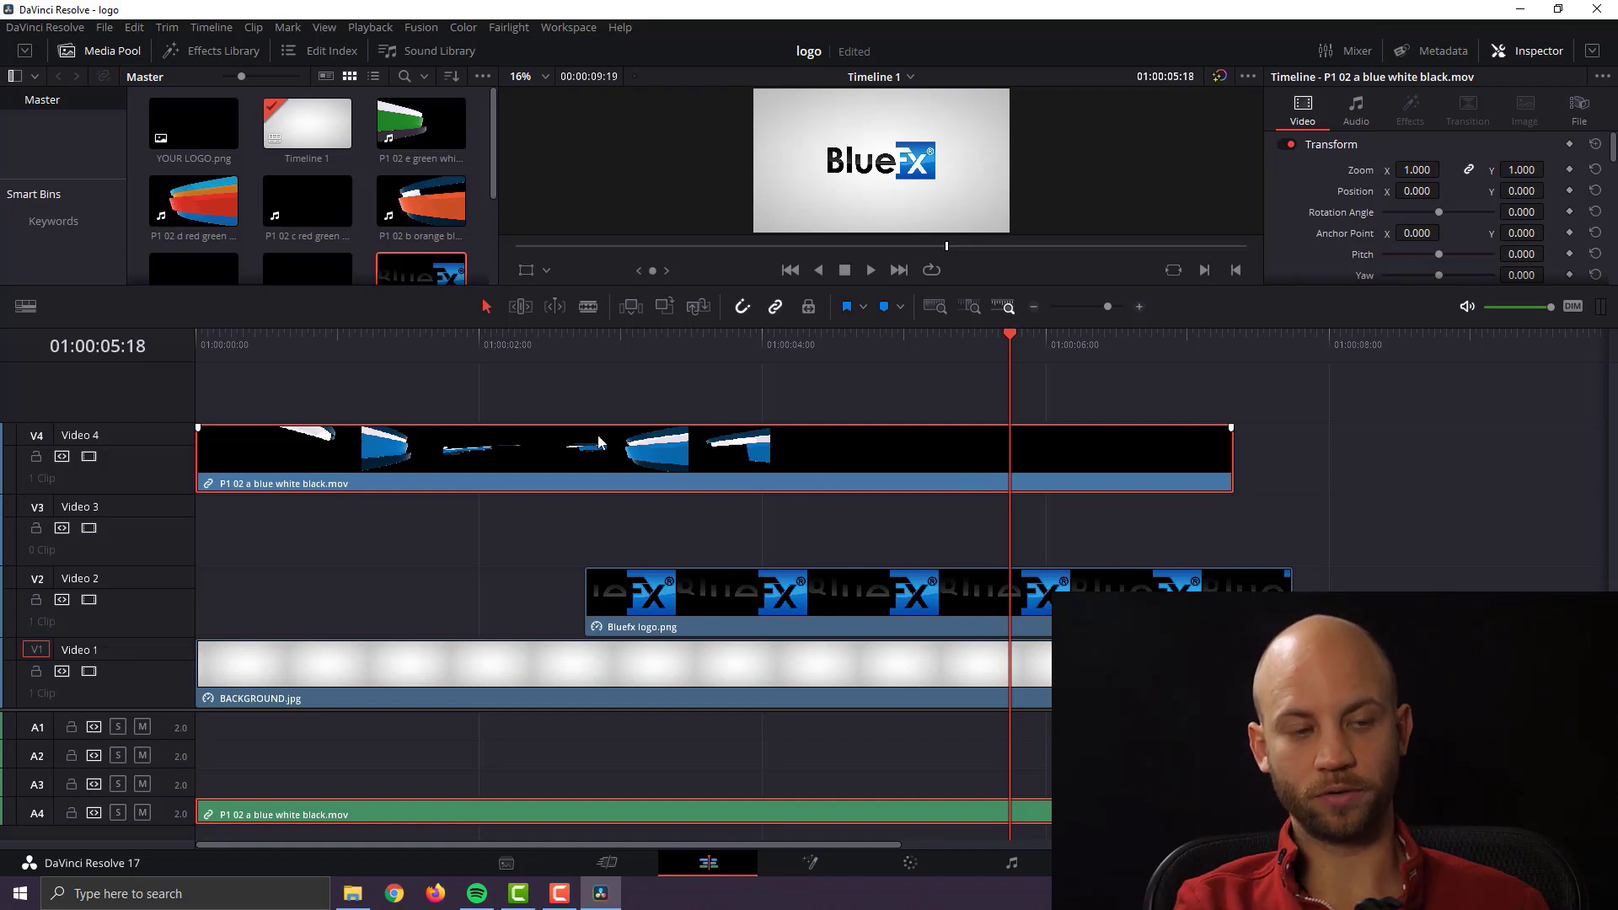
pyautogui.click(415, 241)
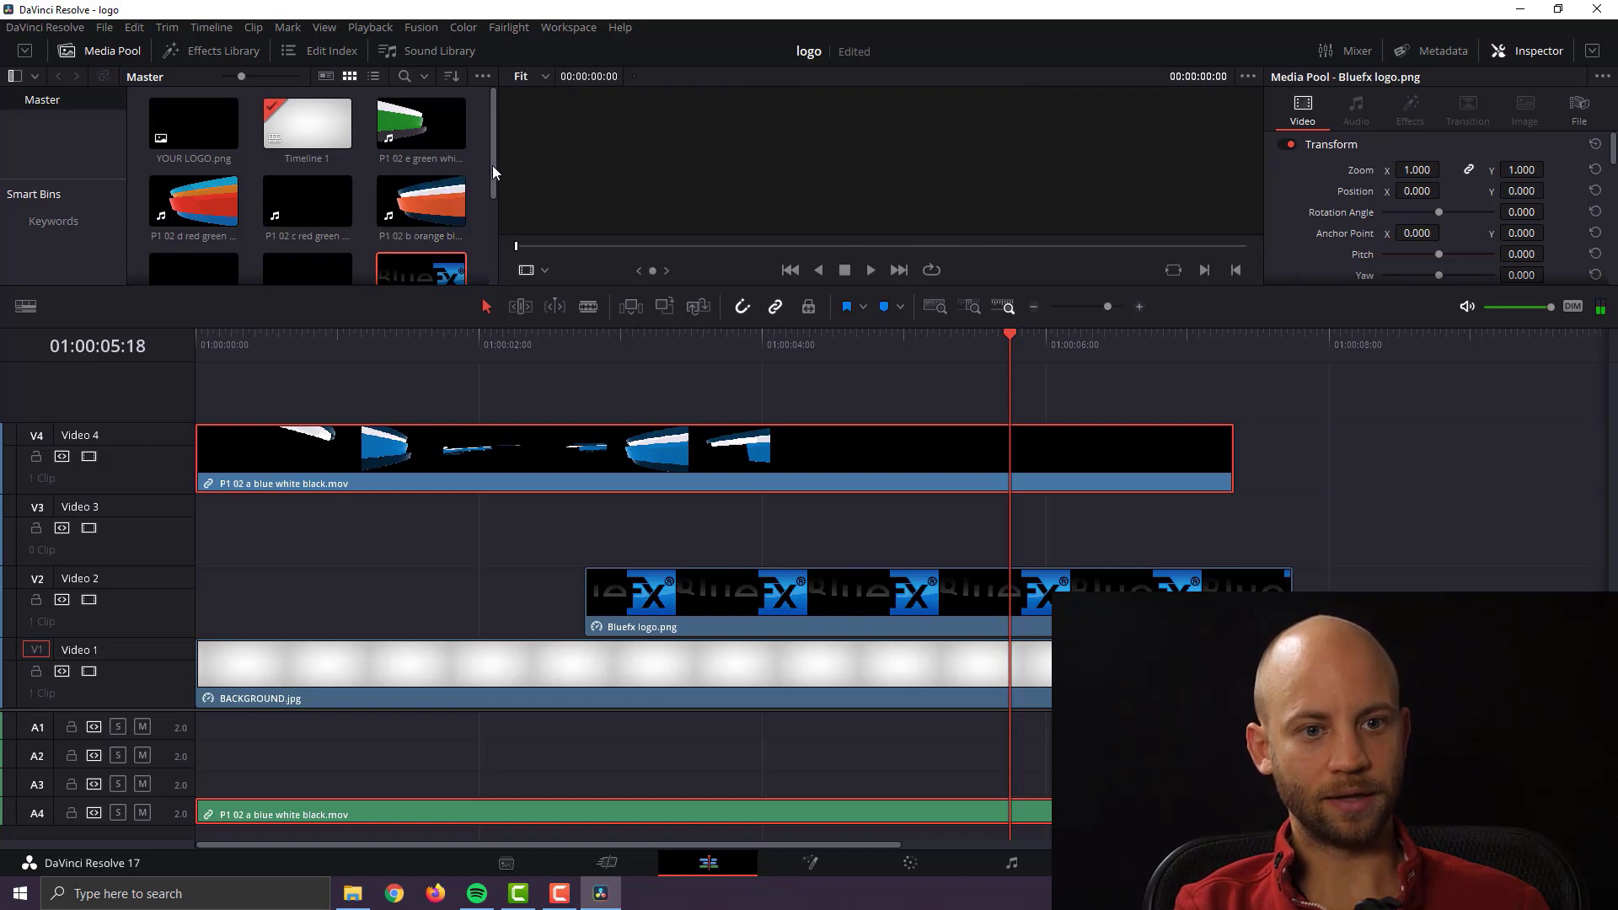
pyautogui.moveTo(493, 167); pyautogui.dragTo(492, 174)
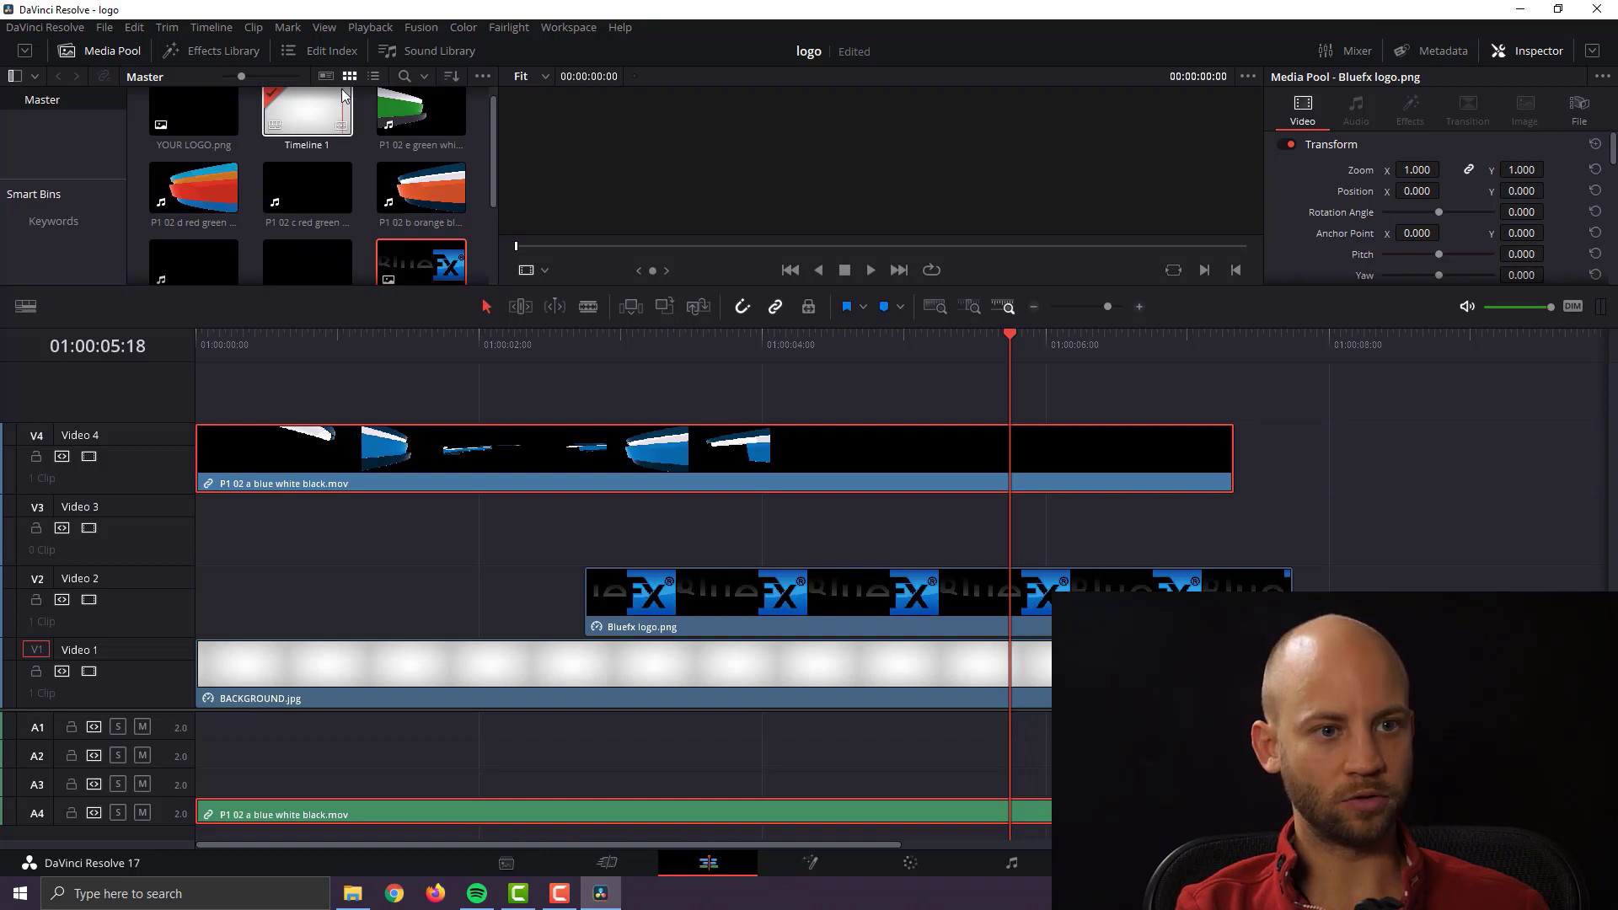
# Step: Add a Text title on Video 3 and position its text beneath the BlueFX logo
pyautogui.click(217, 53)
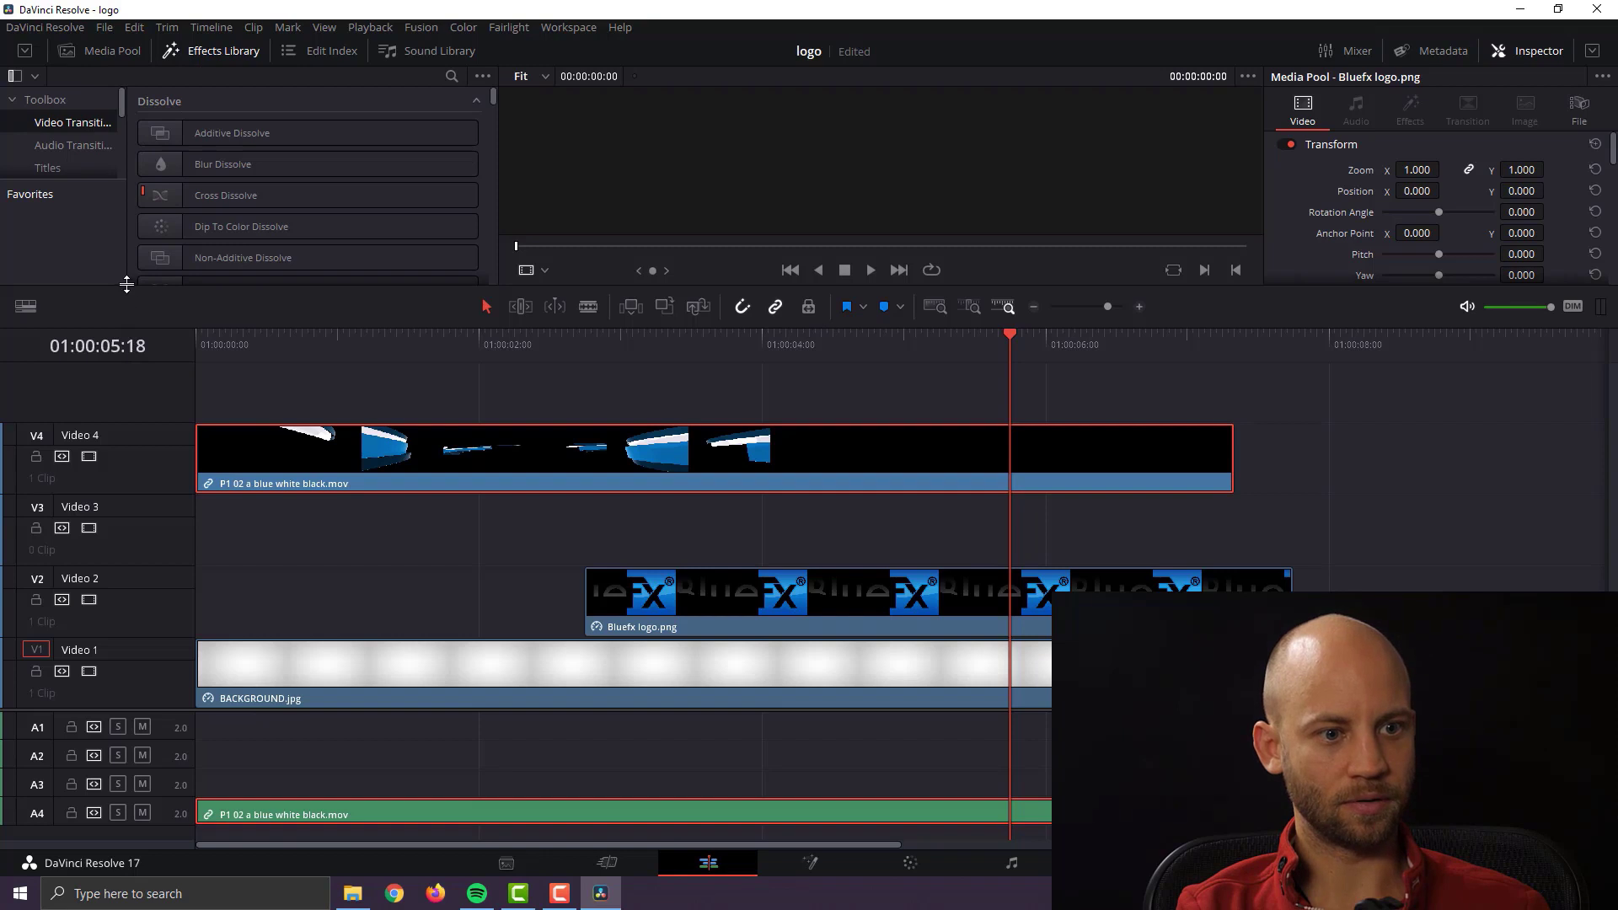
pyautogui.moveTo(126, 292); pyautogui.dragTo(133, 533)
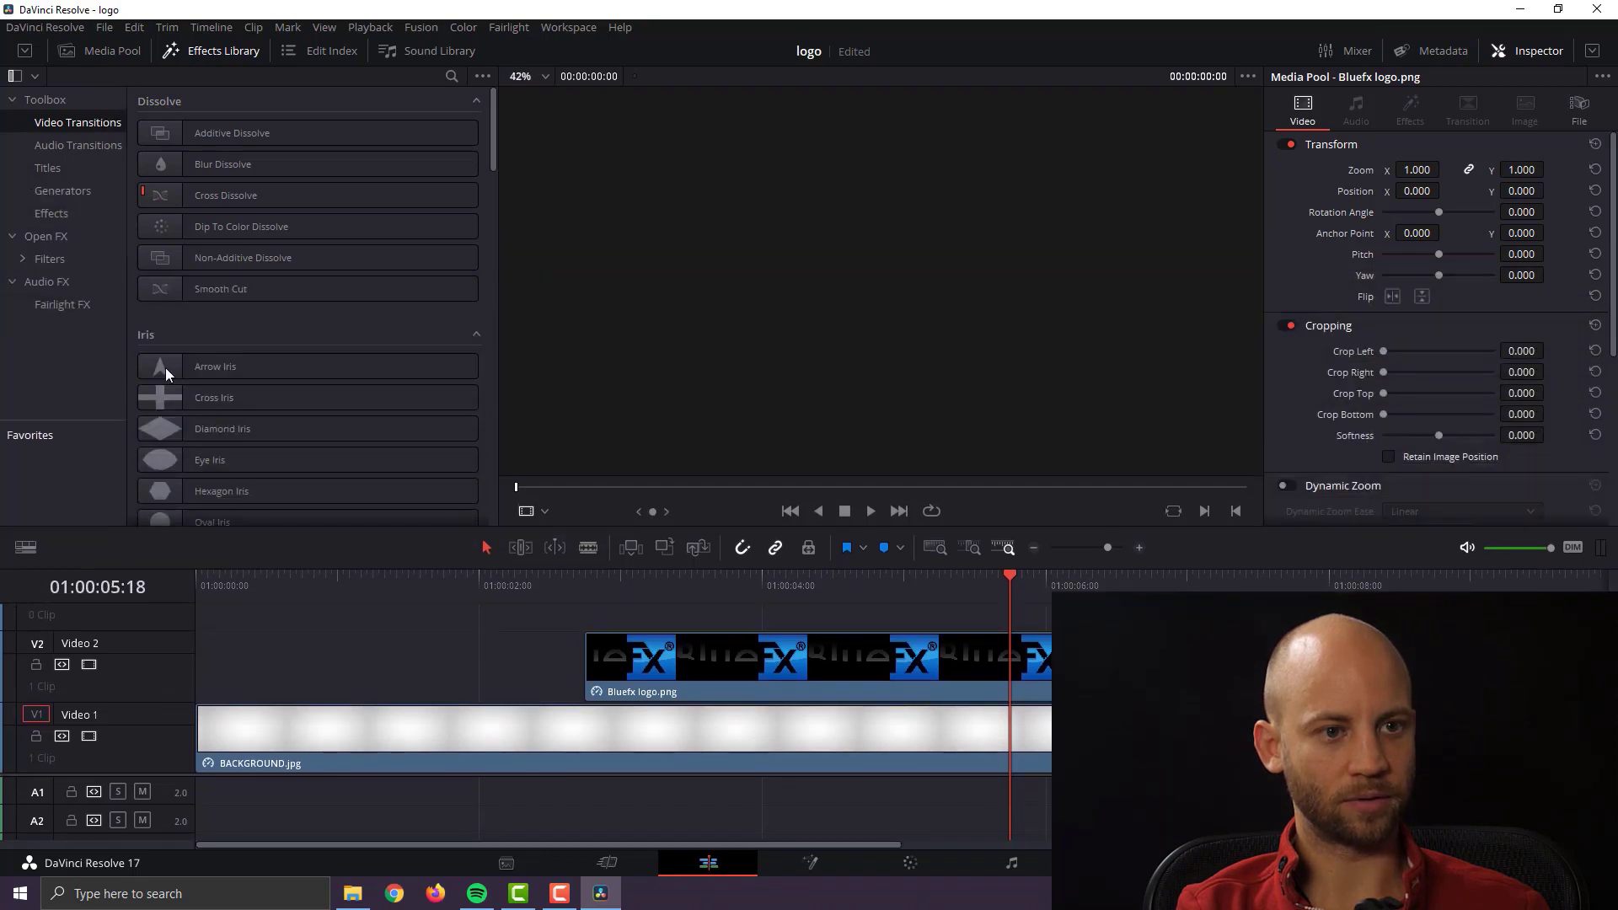
pyautogui.click(58, 171)
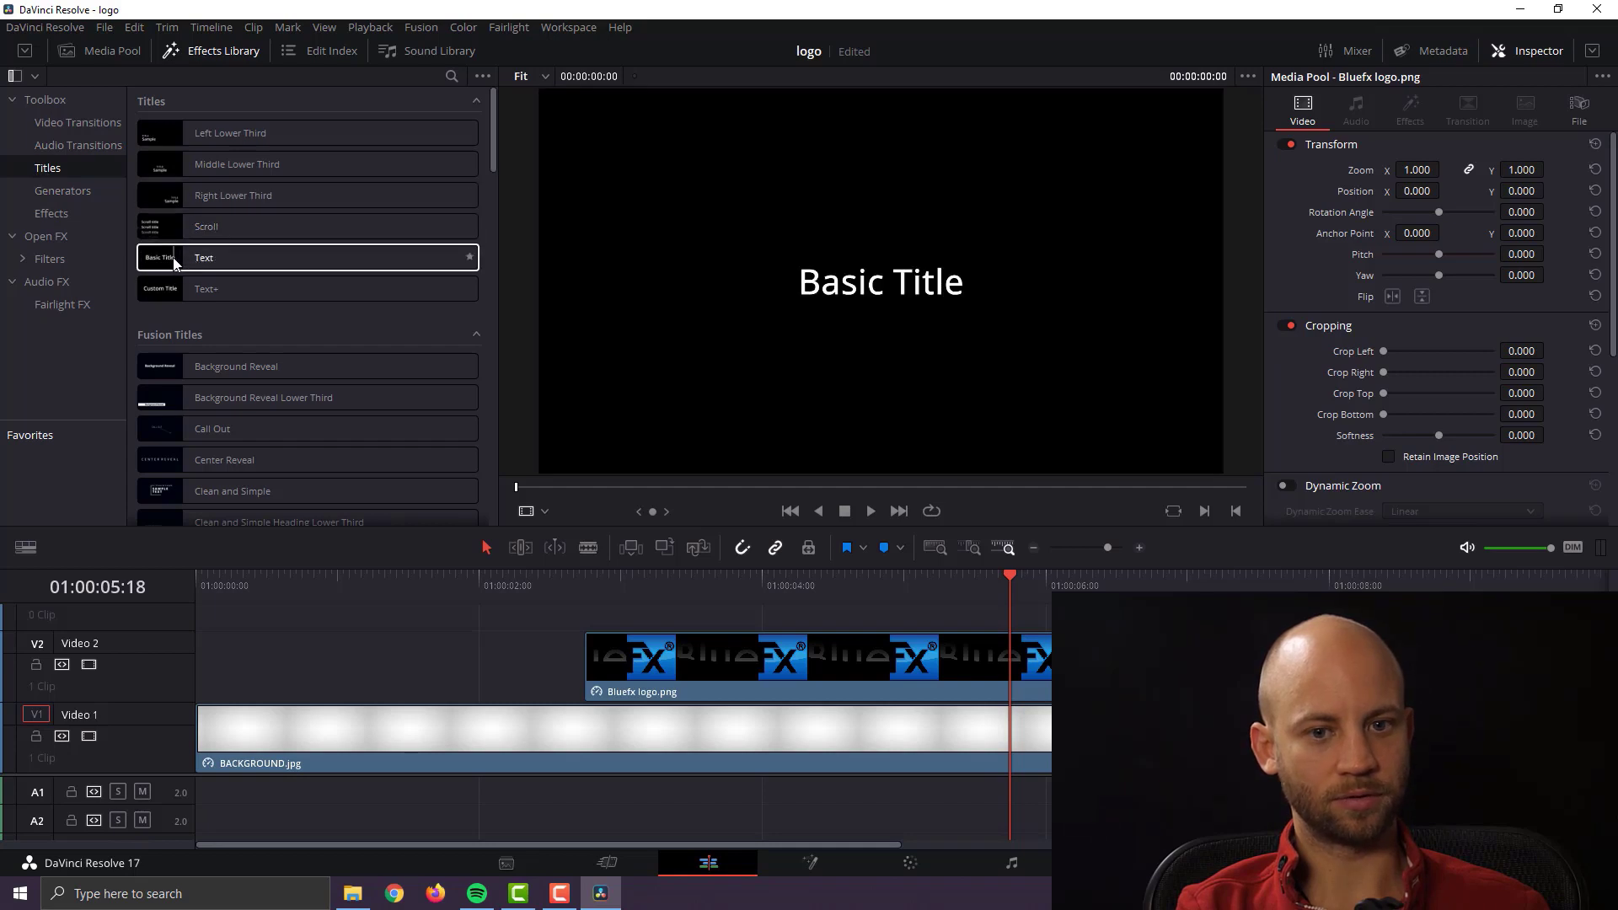
pyautogui.moveTo(166, 262); pyautogui.dragTo(590, 642)
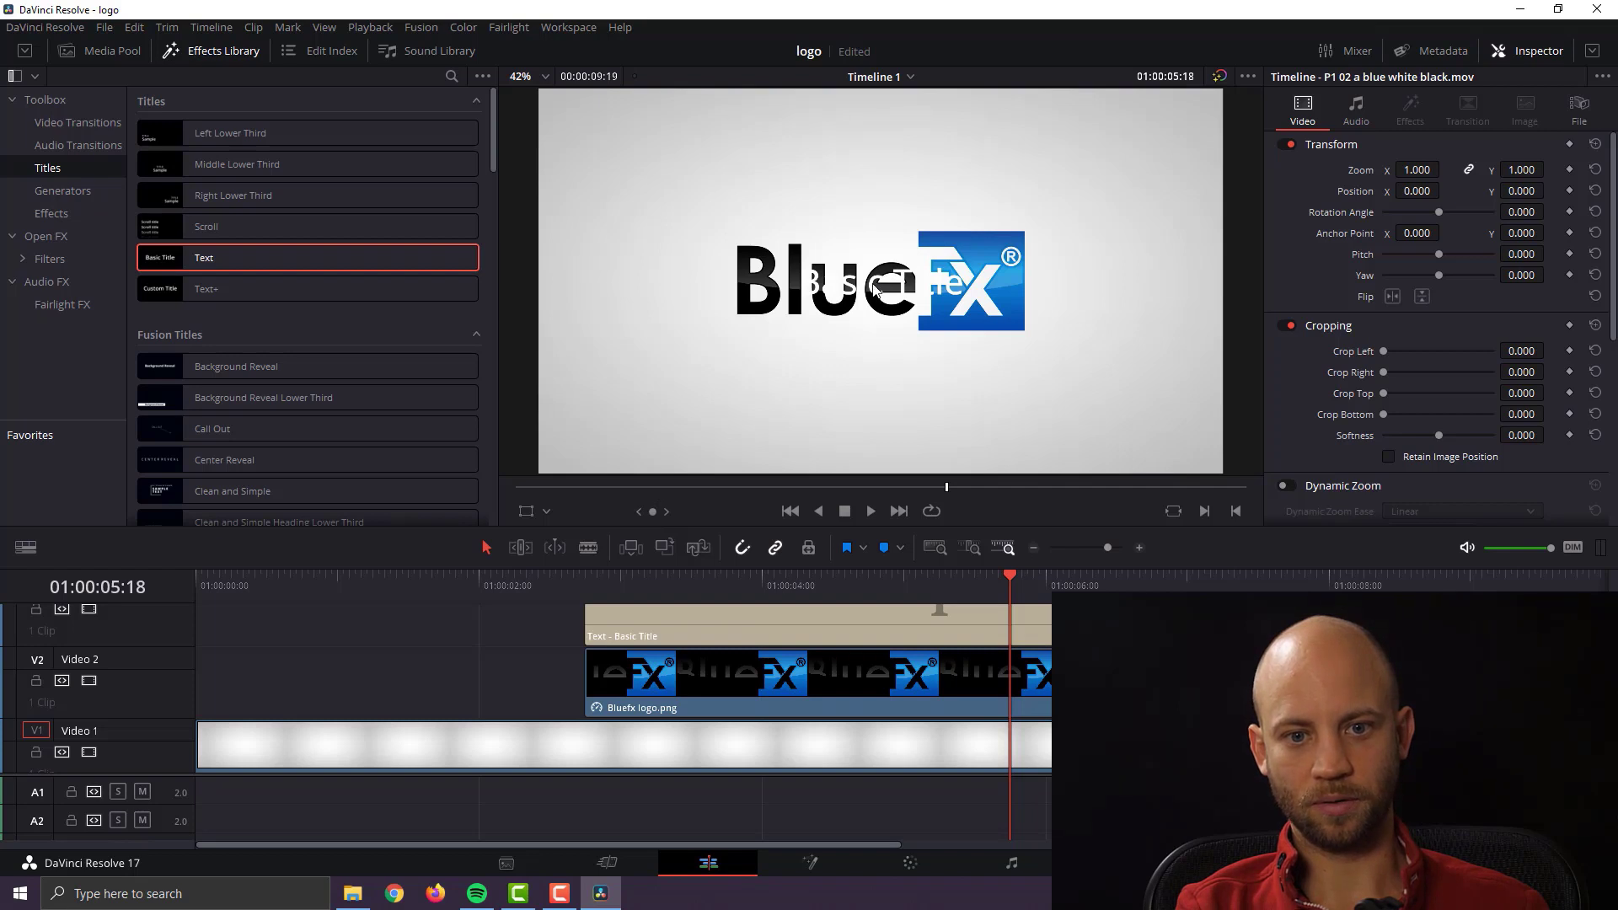
pyautogui.click(803, 624)
pyautogui.moveTo(876, 283); pyautogui.dragTo(853, 372)
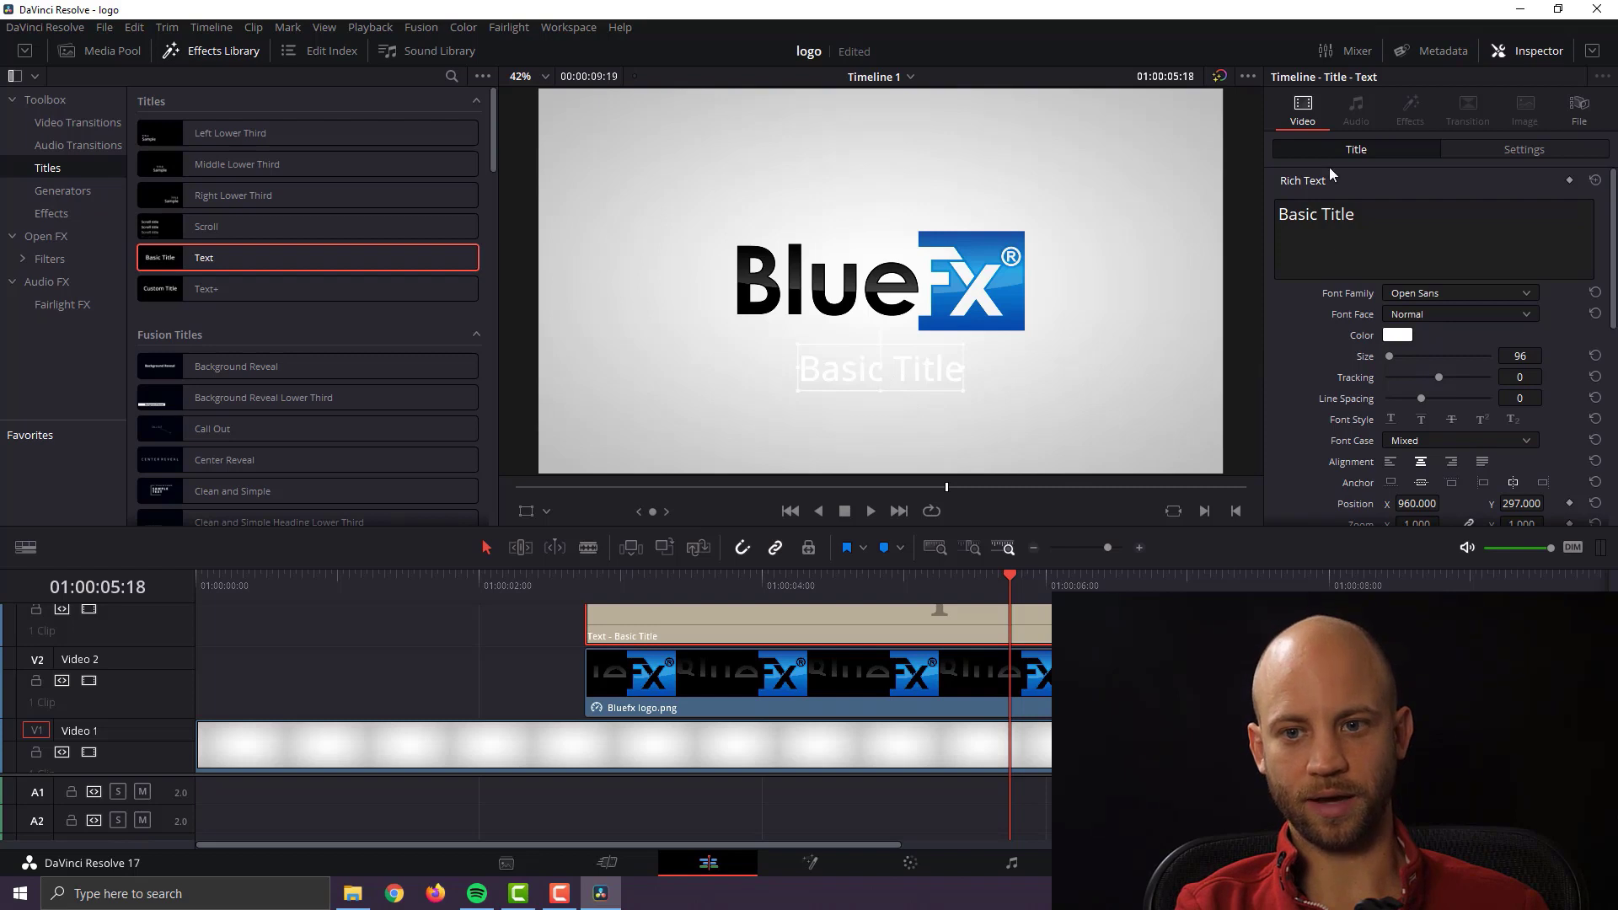
# Step: Change the title text colour from white to a dark grey
pyautogui.click(1529, 51)
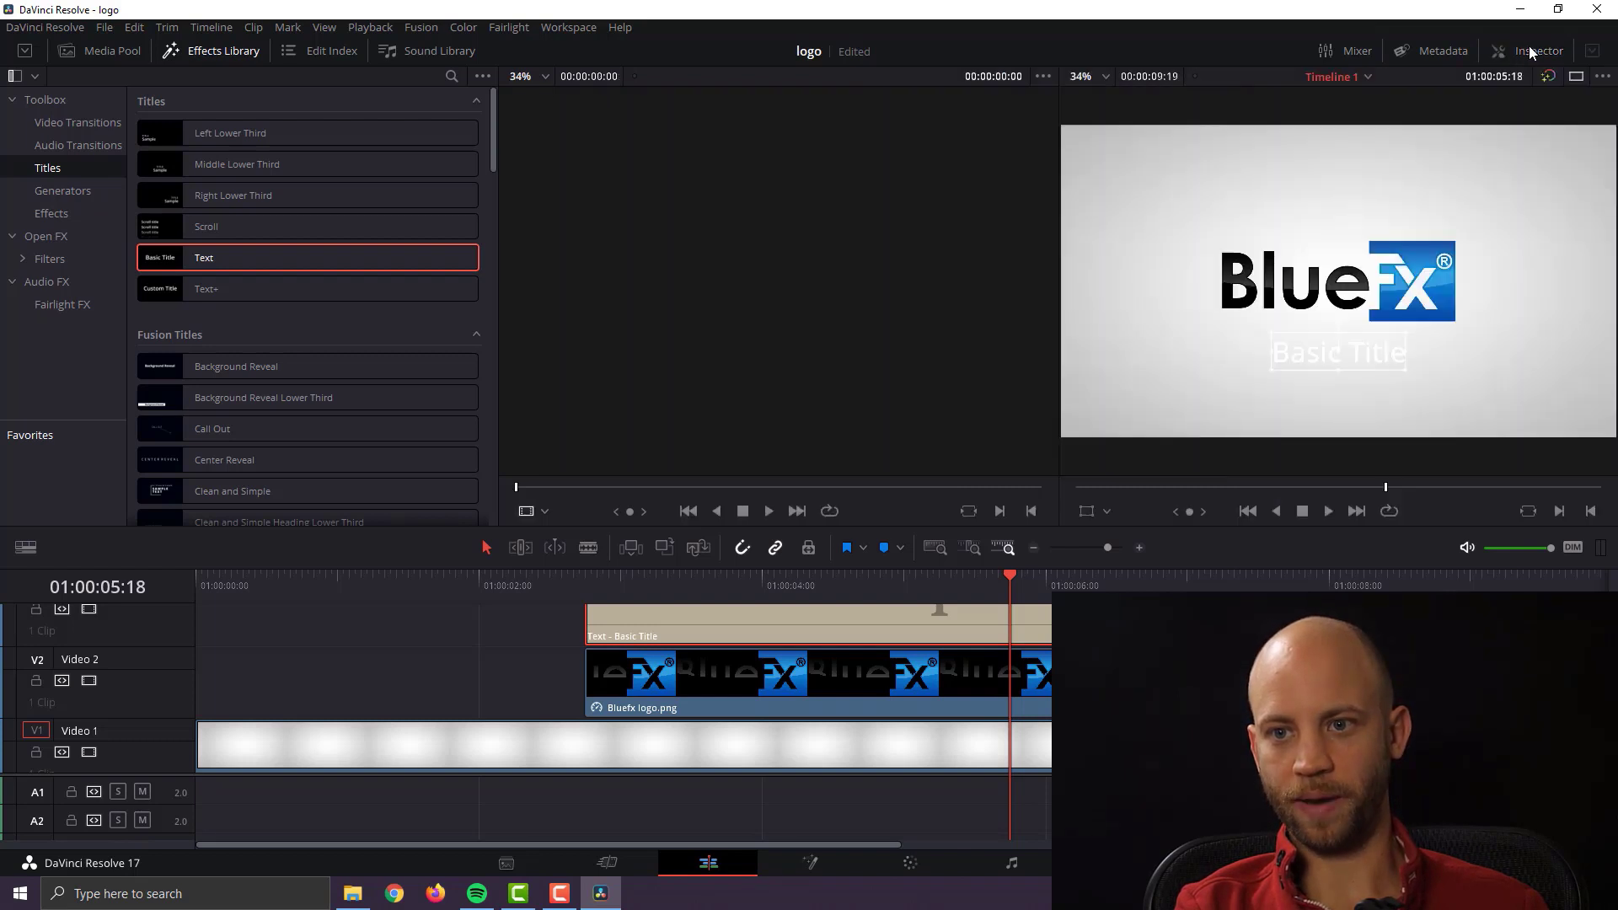
pyautogui.click(1529, 51)
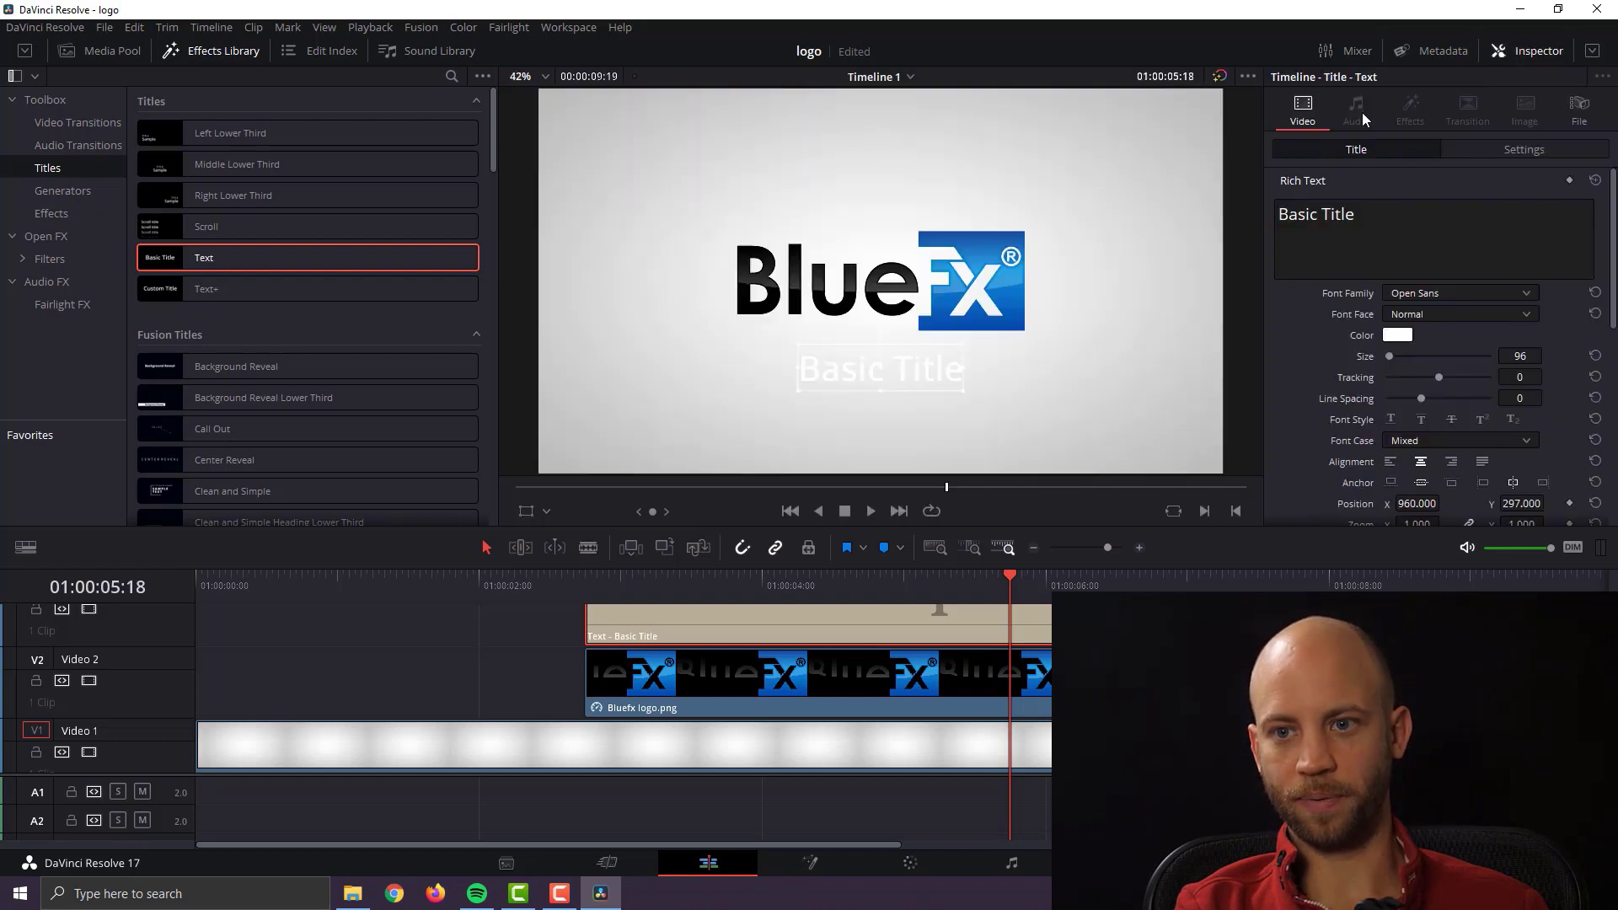
pyautogui.click(1398, 336)
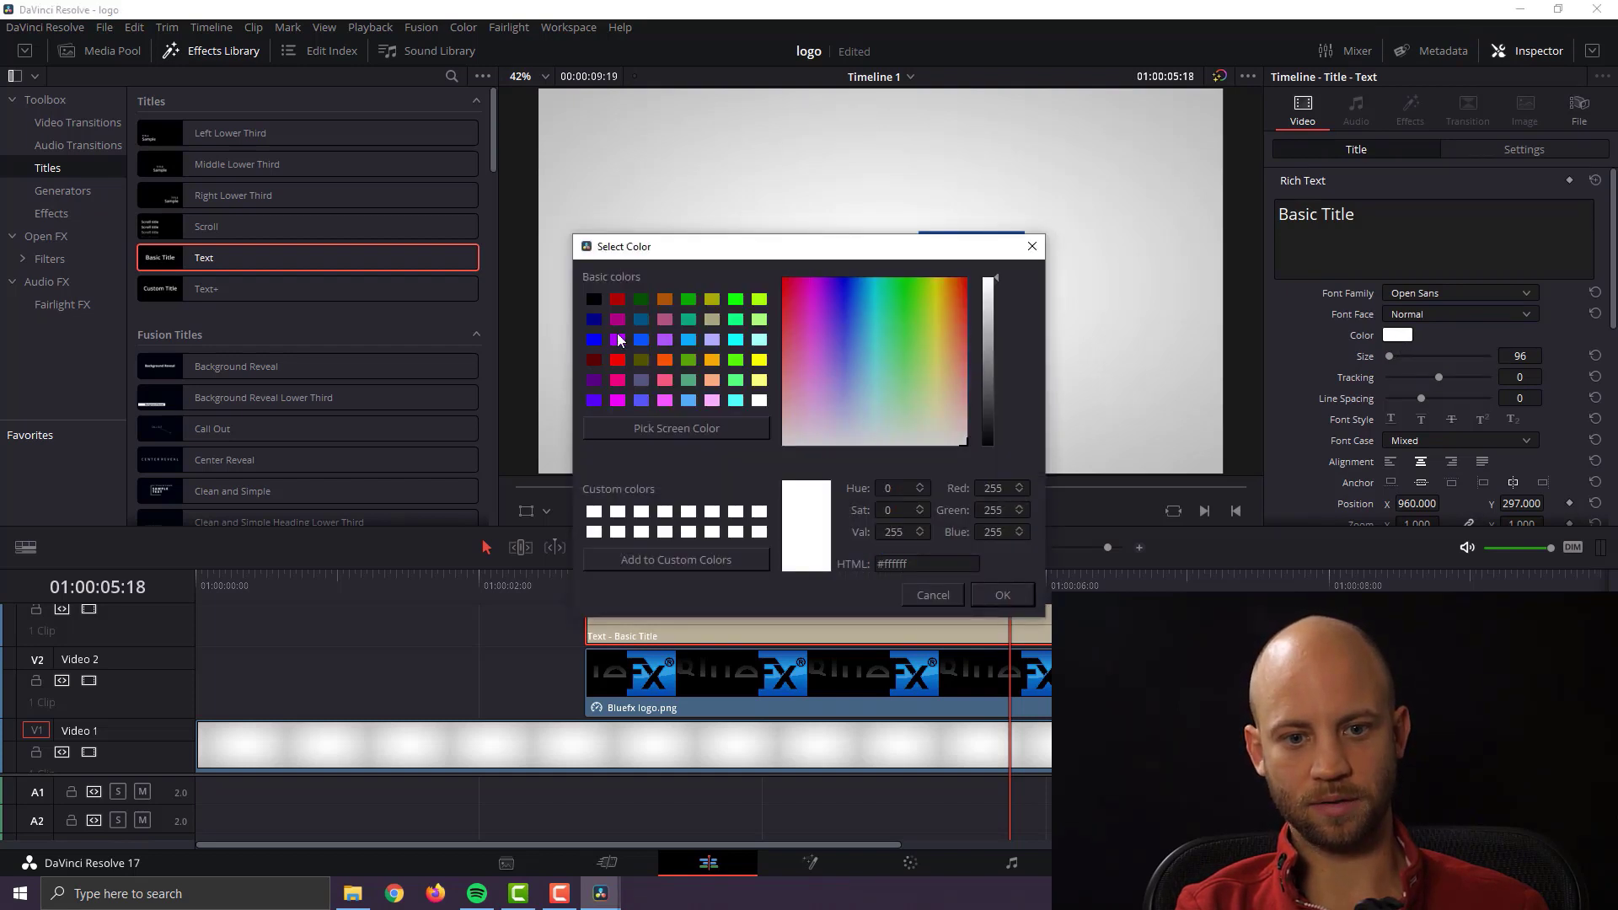
pyautogui.click(594, 299)
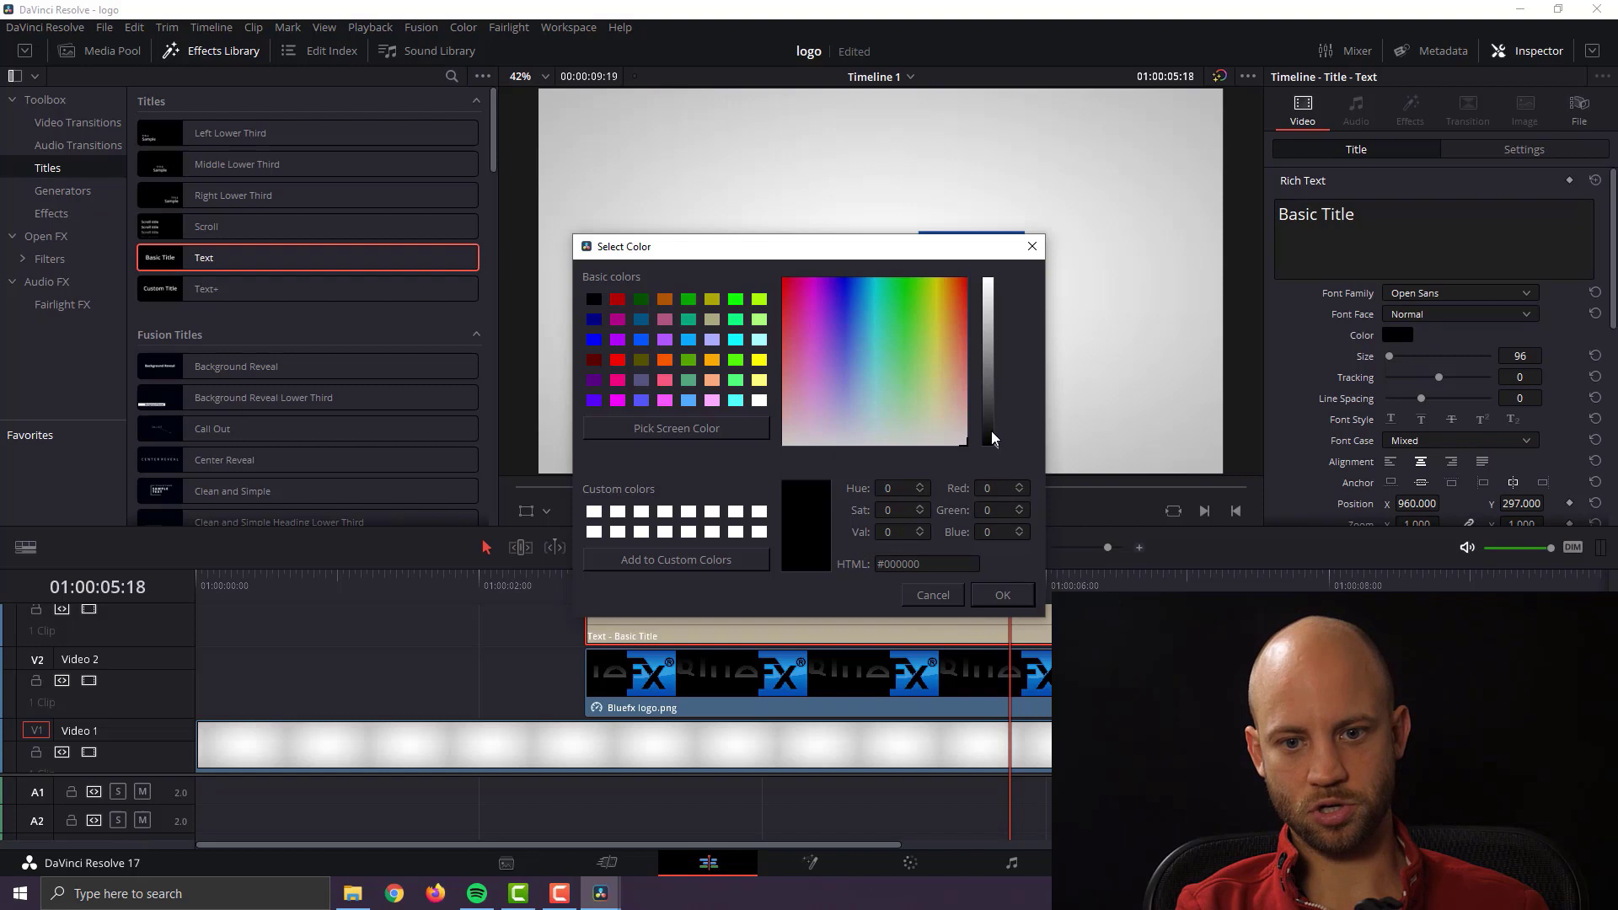
pyautogui.moveTo(991, 432); pyautogui.dragTo(992, 422)
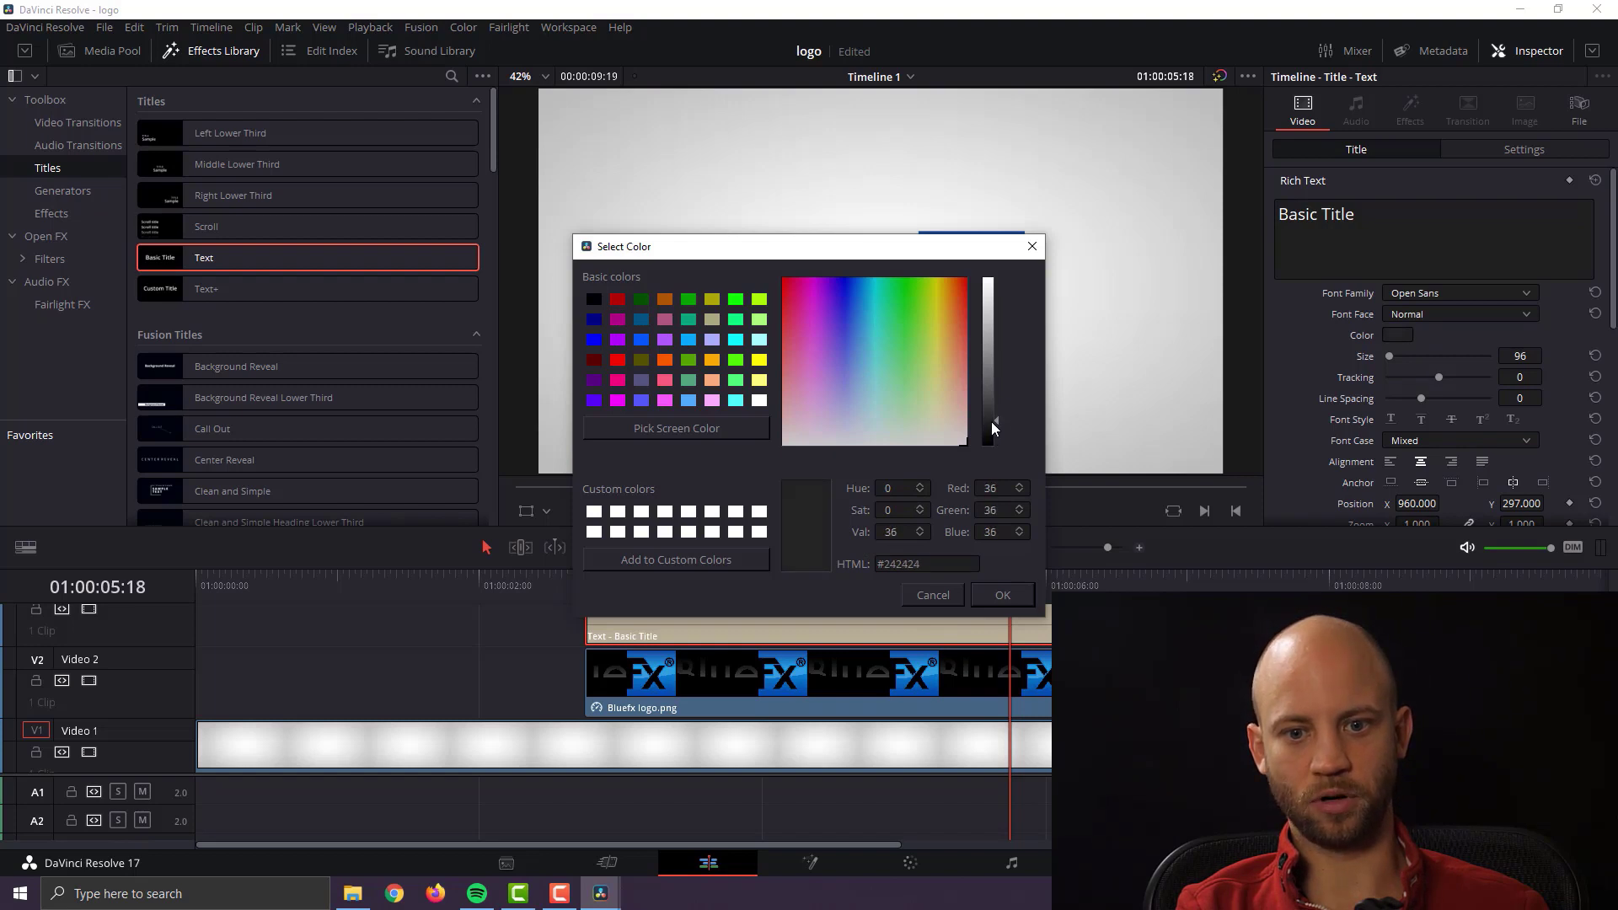
pyautogui.click(1002, 596)
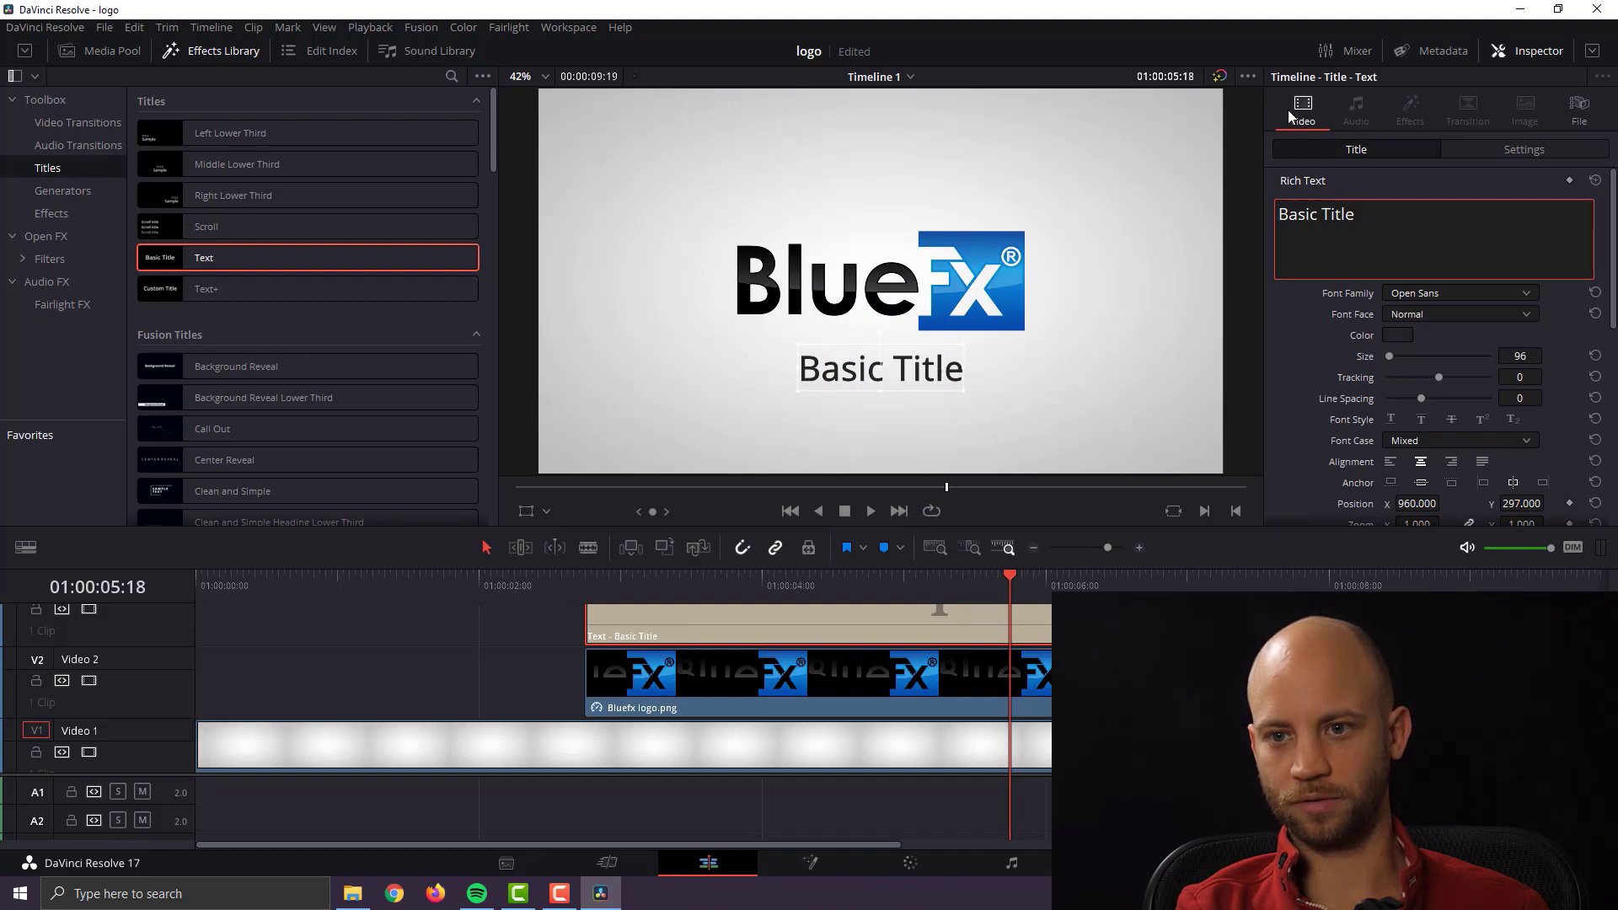
# Step: Lighten the title text colour further to a medium grey (#676767)
pyautogui.scroll(-2, 1429, 363)
pyautogui.scroll(2, 1428, 362)
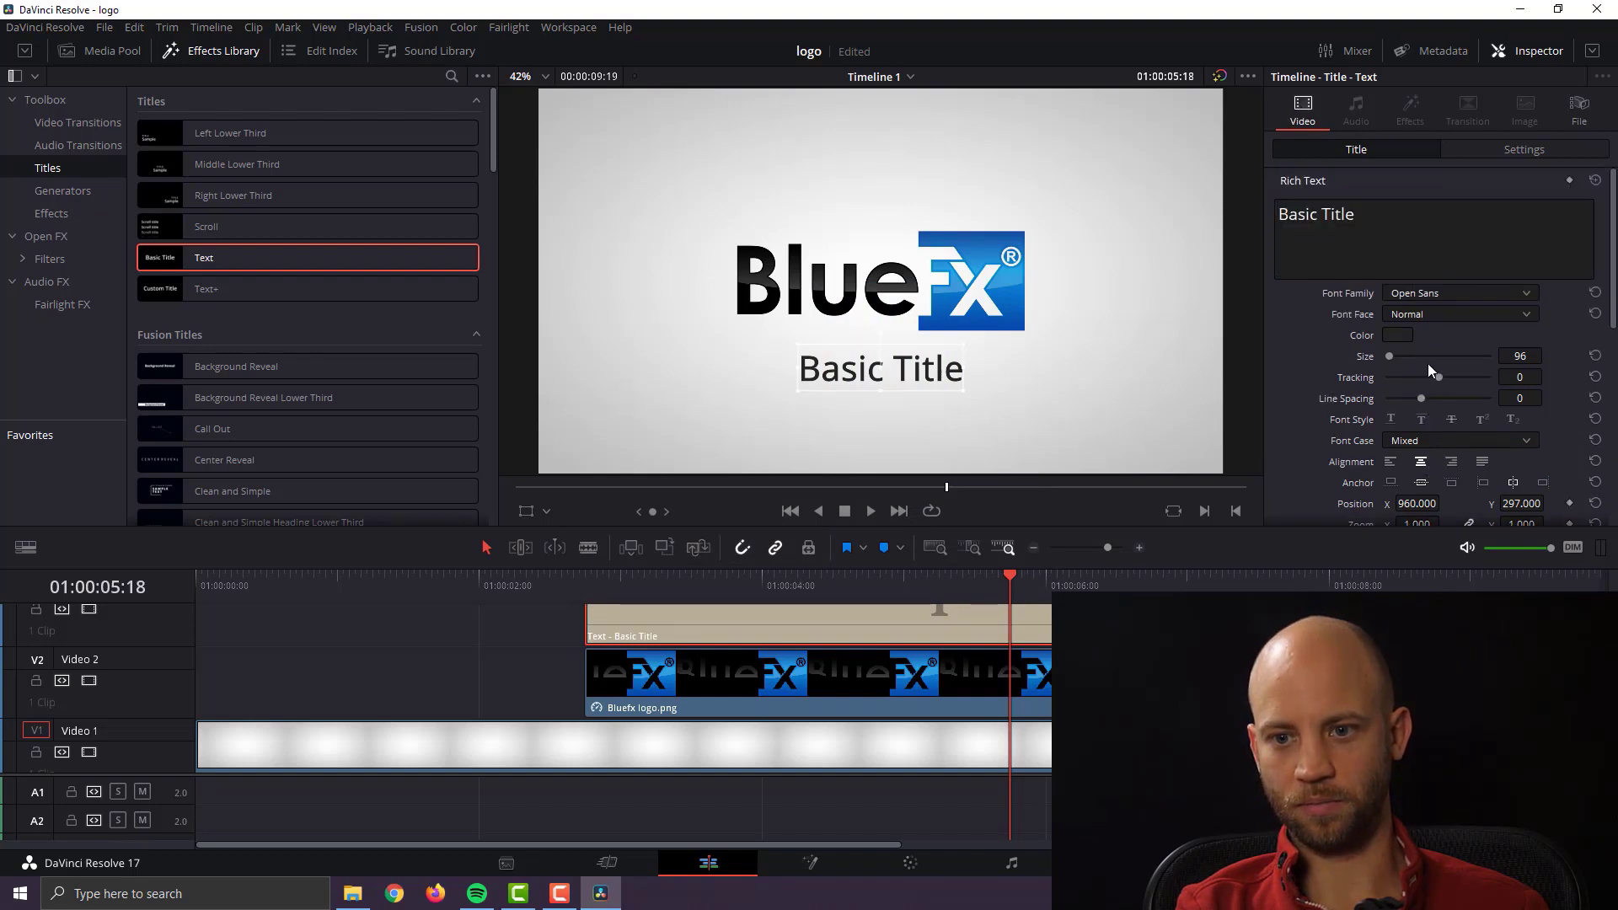
pyautogui.scroll(-2, 1428, 363)
pyautogui.scroll(2, 1343, 364)
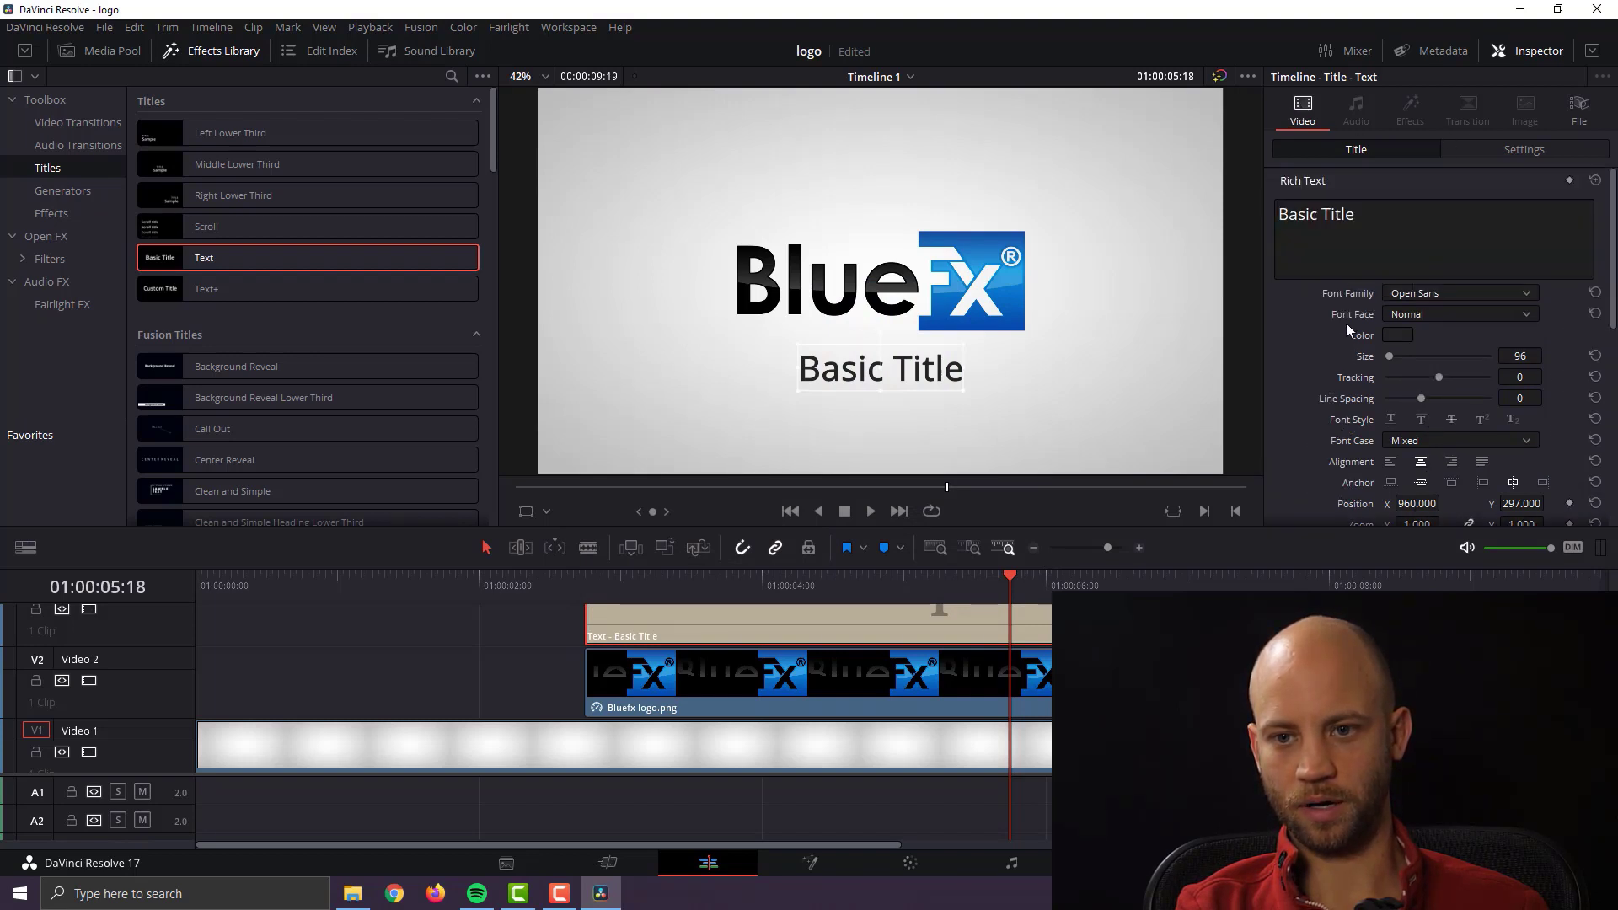
pyautogui.click(473, 630)
pyautogui.click(756, 609)
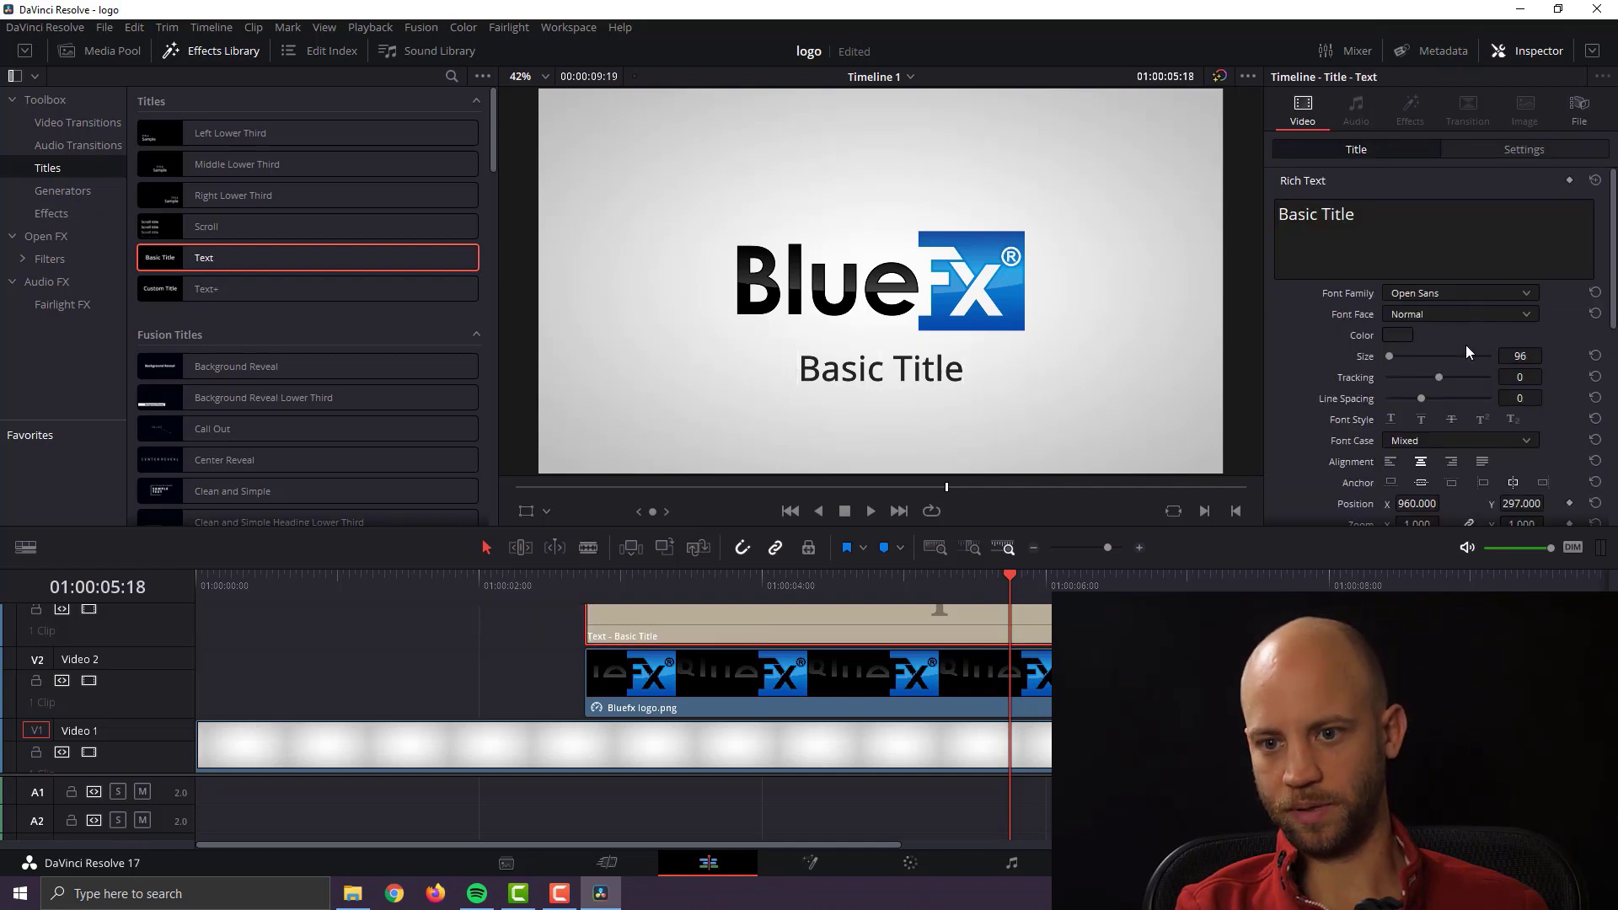
pyautogui.scroll(-5, 1464, 345)
pyautogui.scroll(-3, 1464, 345)
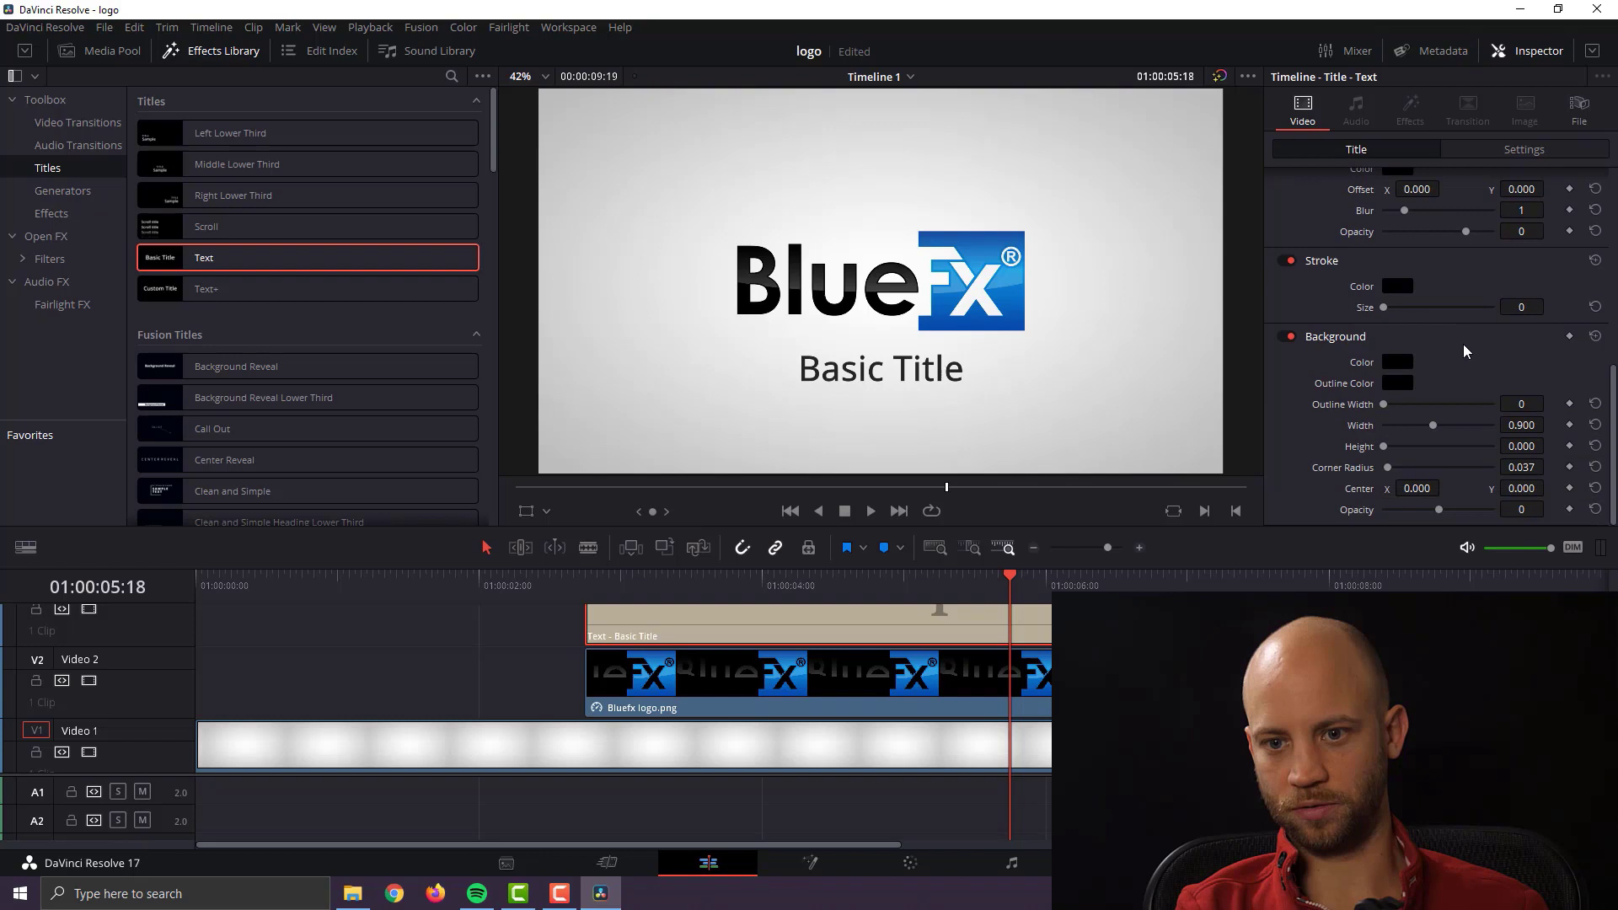
pyautogui.scroll(8, 1463, 344)
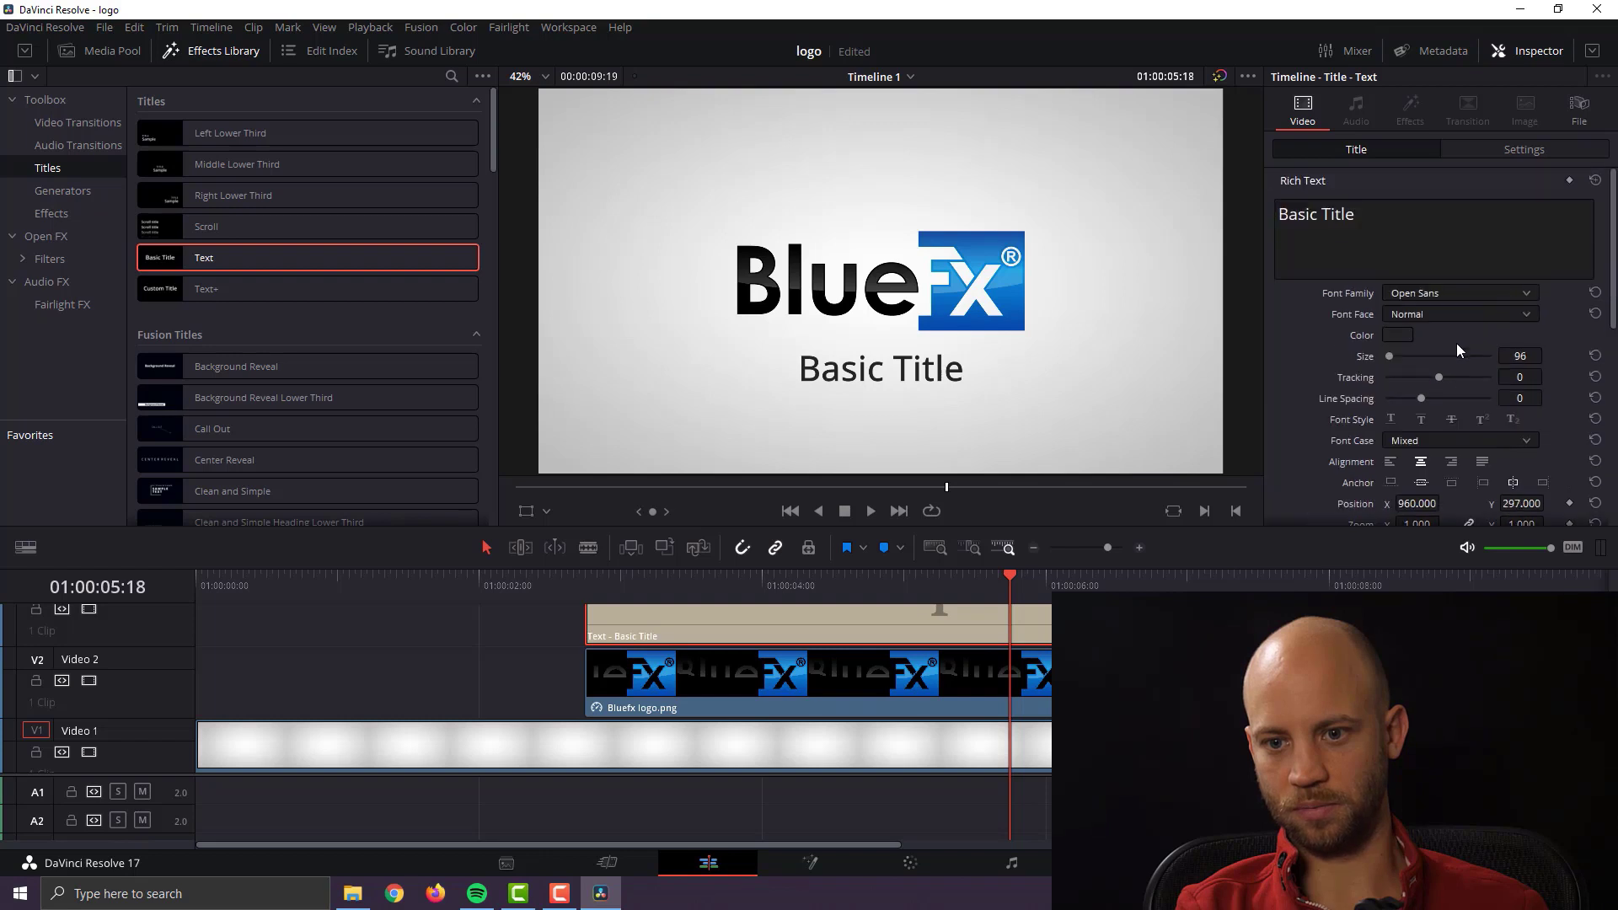
pyautogui.click(1399, 334)
pyautogui.moveTo(994, 417); pyautogui.dragTo(996, 379)
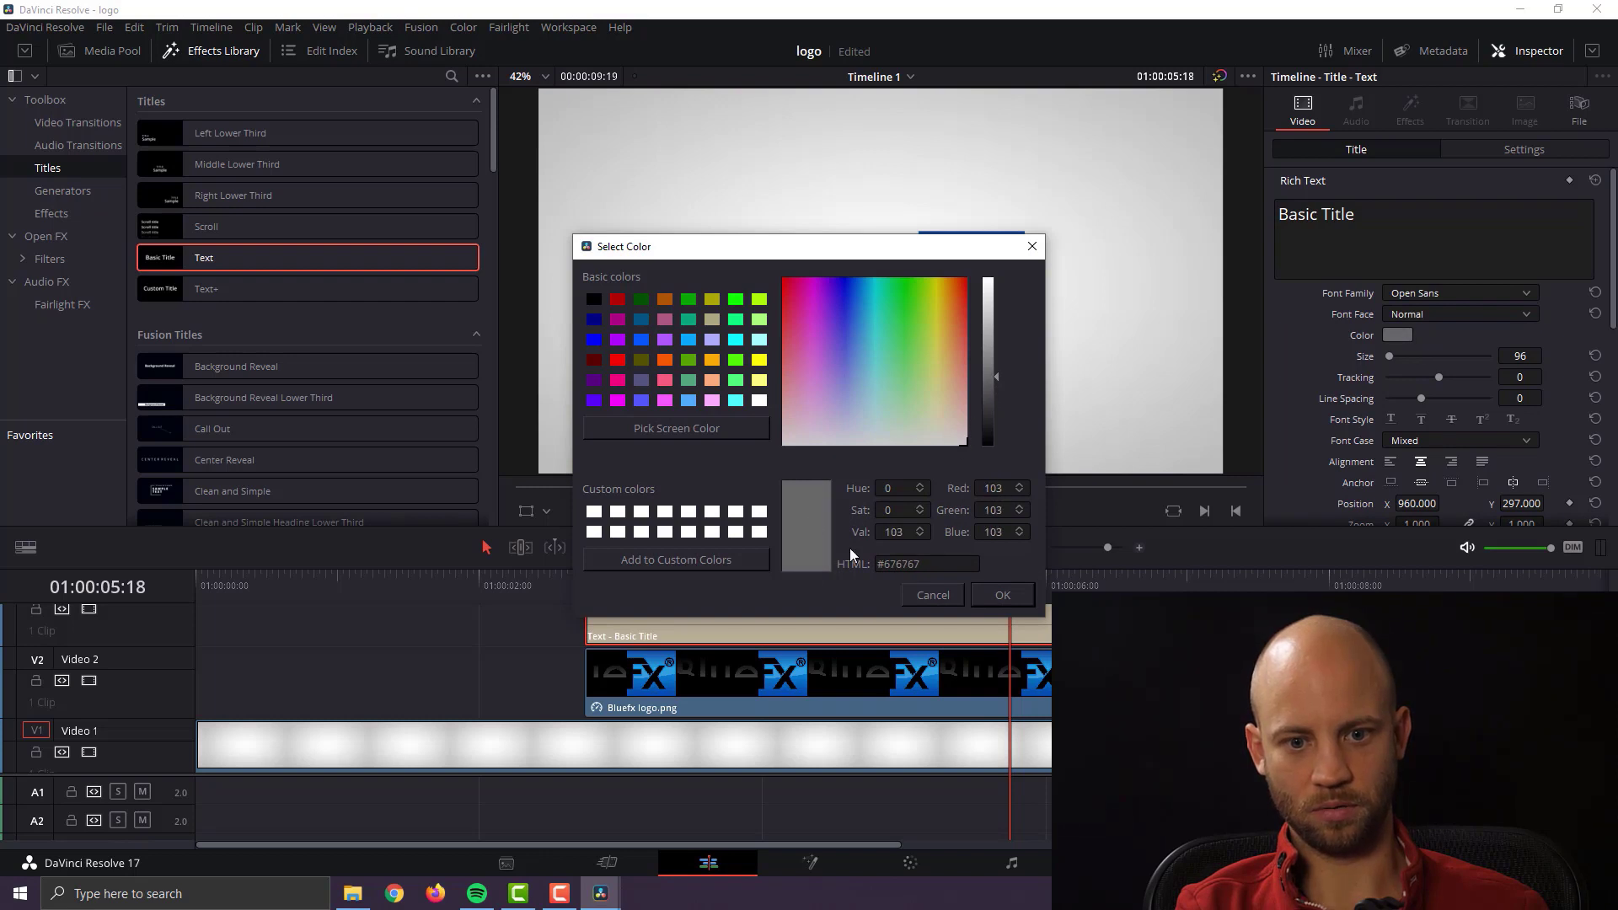
pyautogui.click(1011, 594)
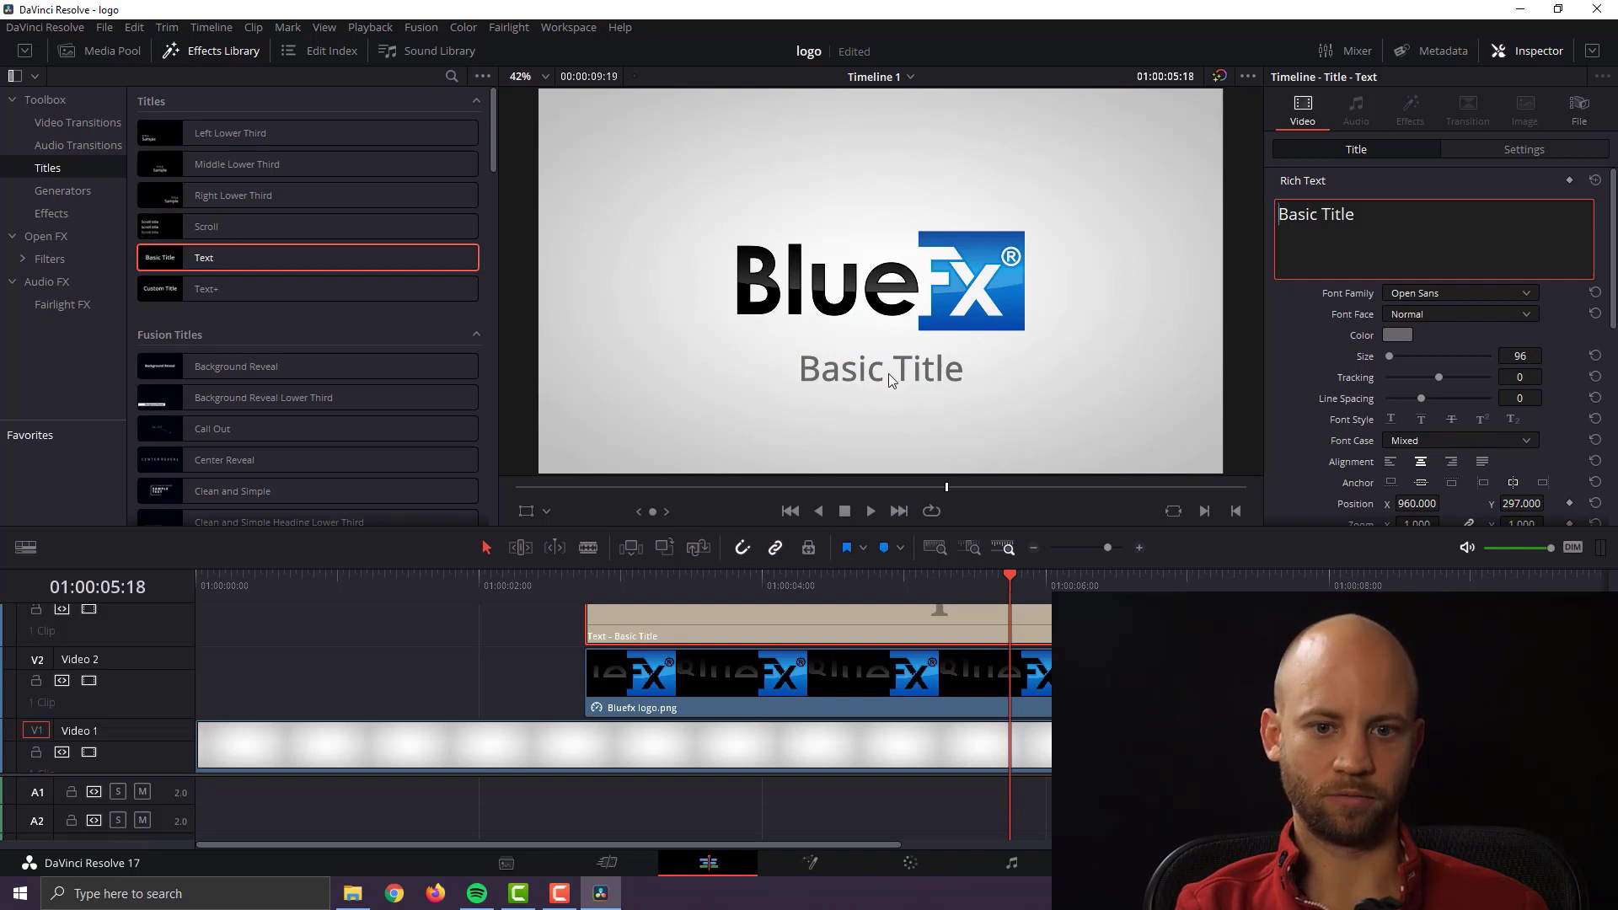
# Step: Replace the Basic Title placeholder text with 'Your website will be here.'
pyautogui.moveTo(1382, 216); pyautogui.dragTo(1277, 216)
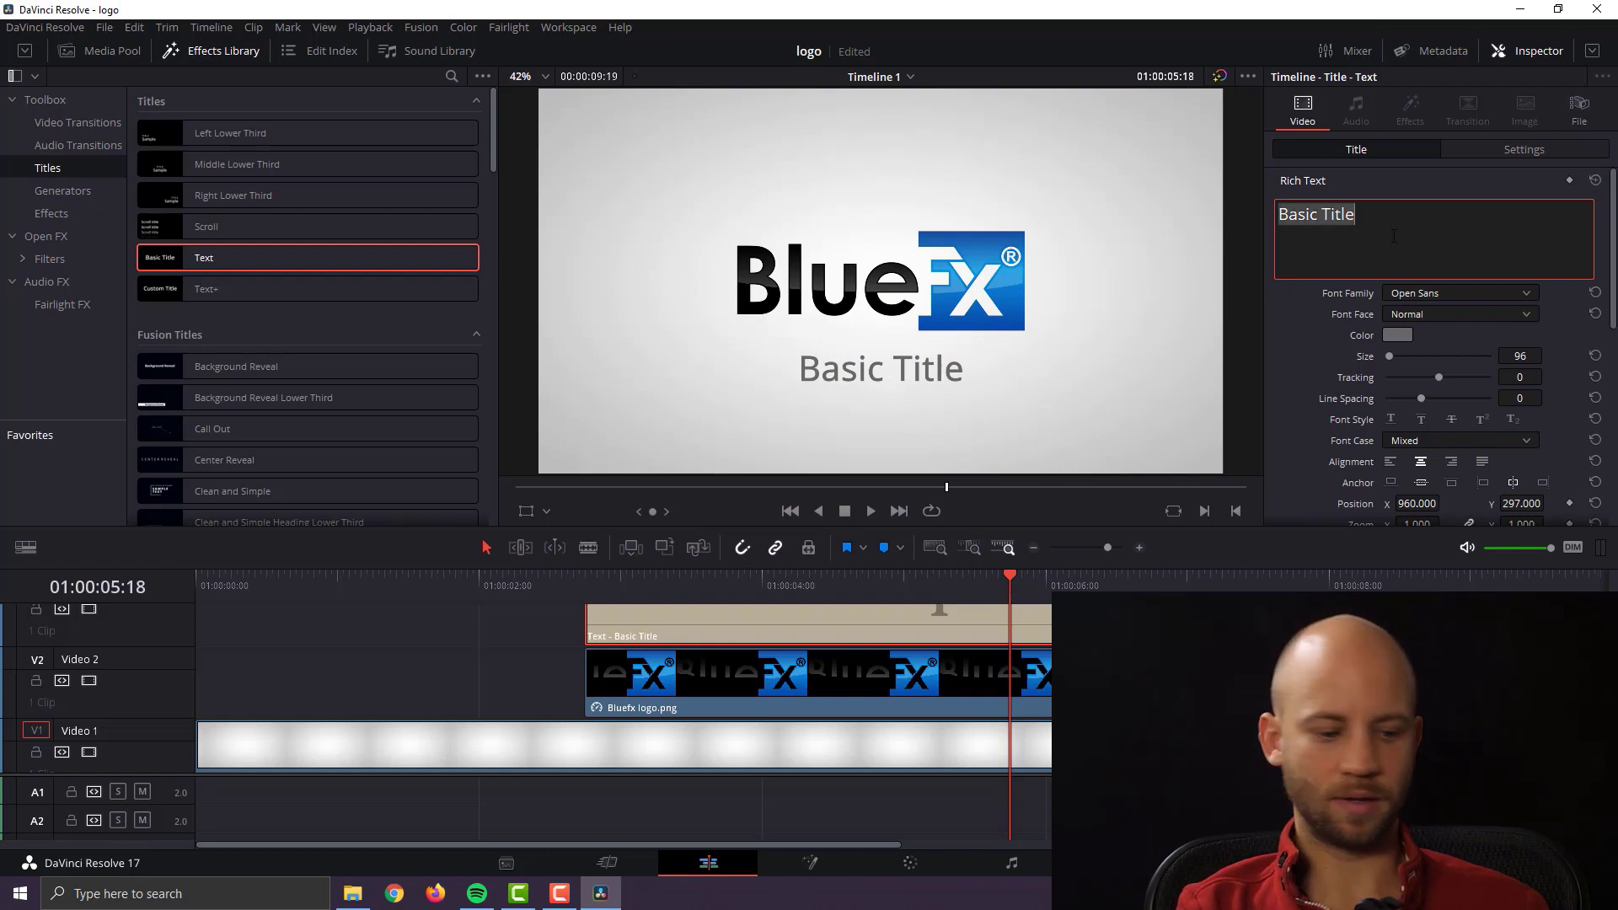
pyautogui.write('Your')
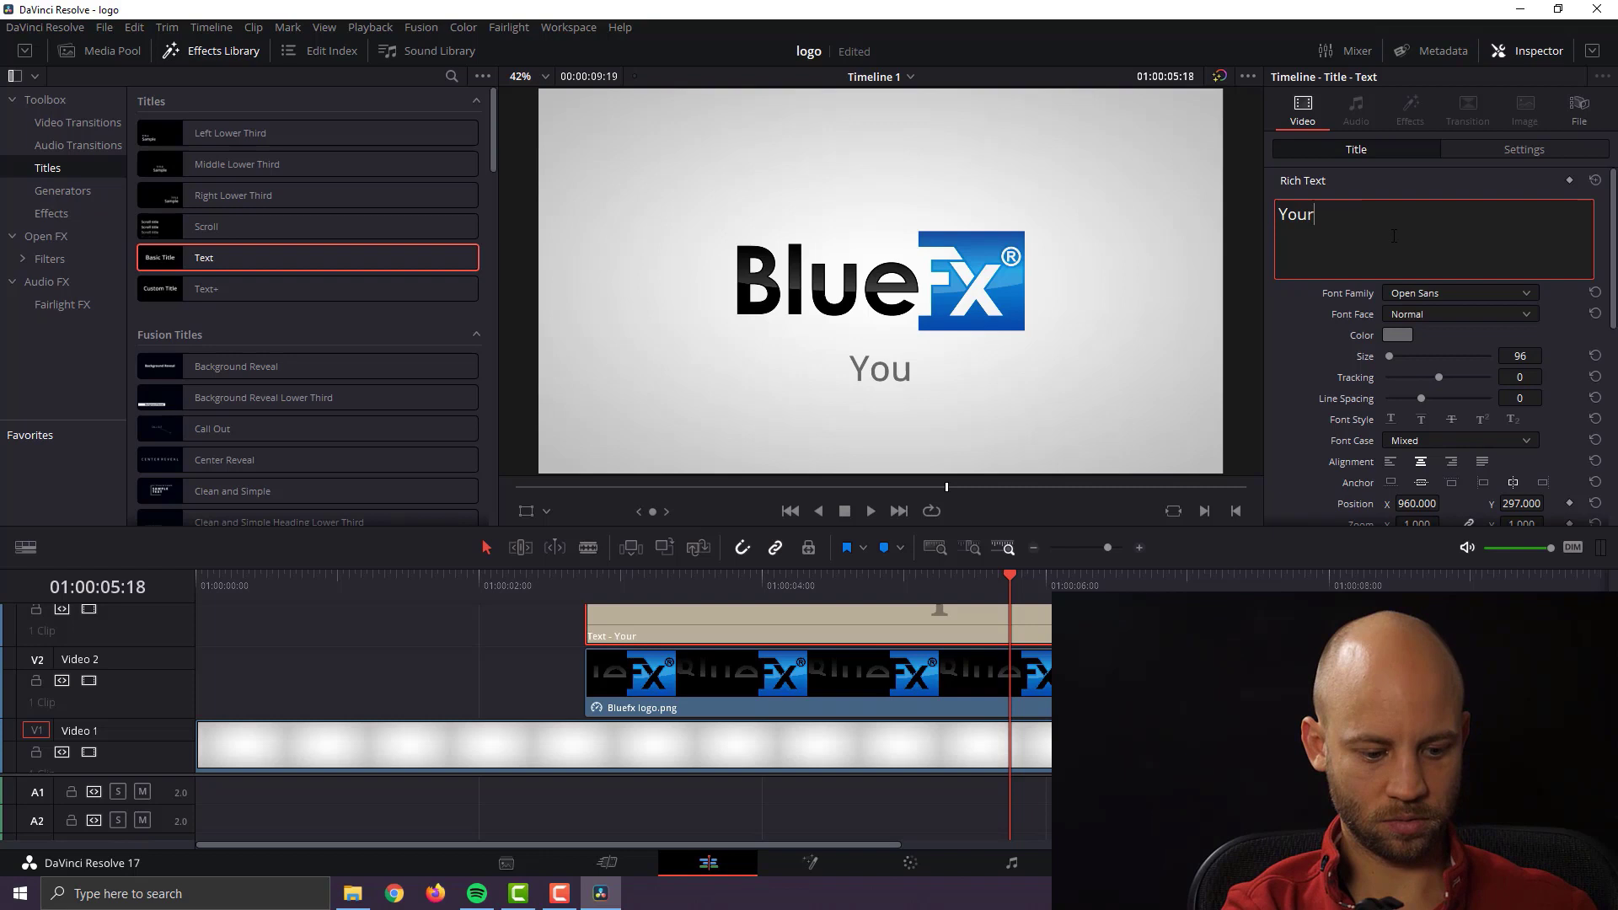
pyautogui.write(' website ')
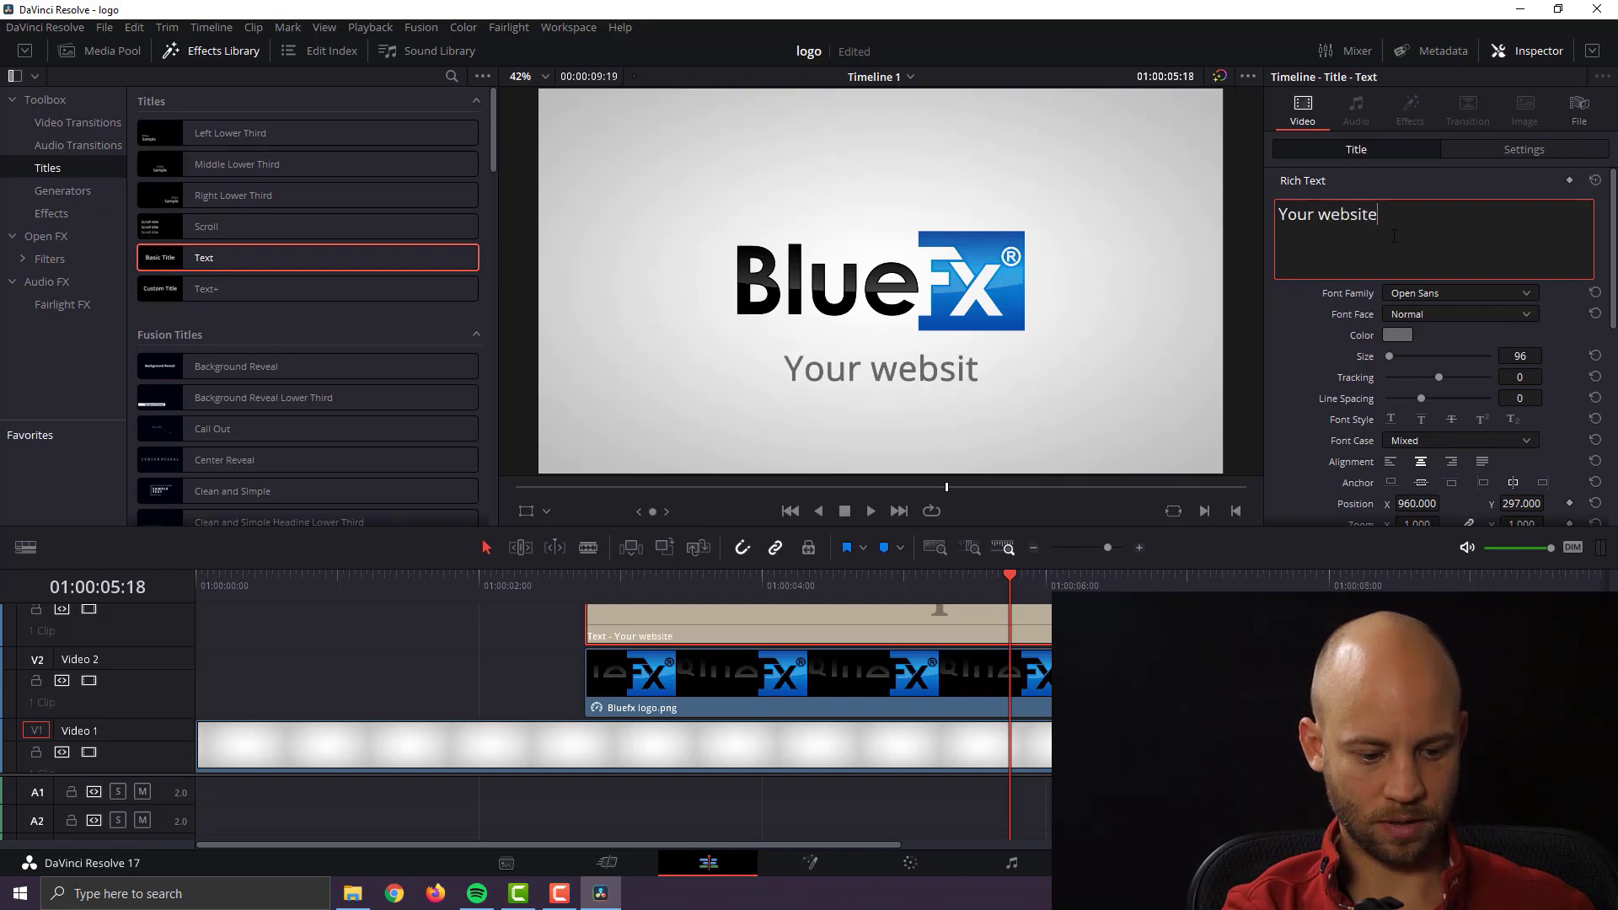
pyautogui.write('will be ')
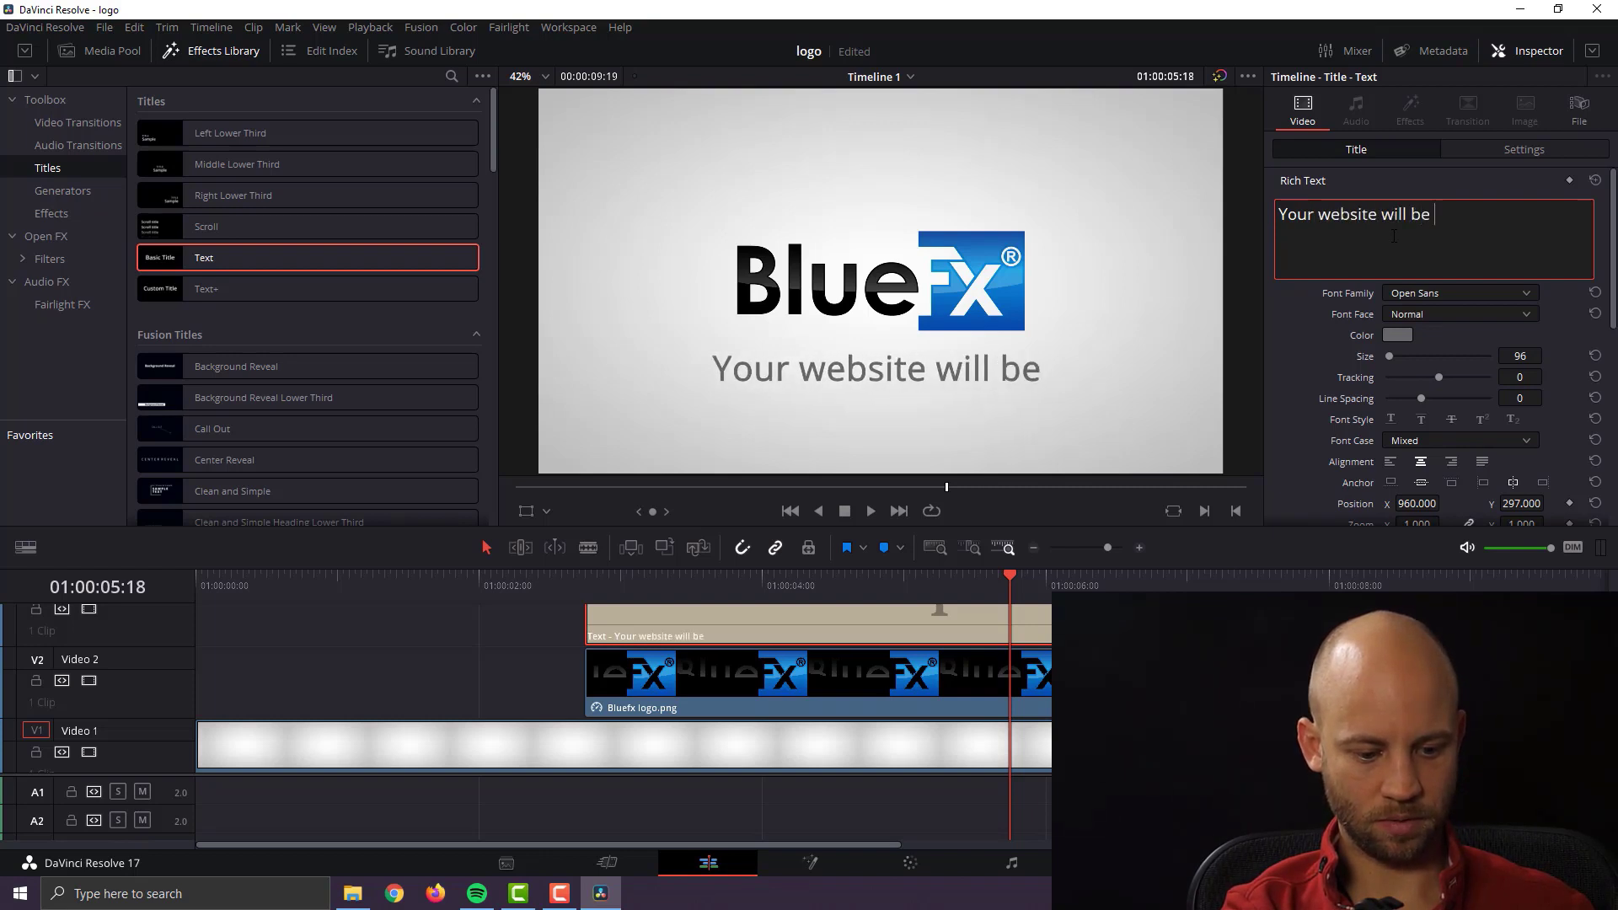
pyautogui.write('here.')
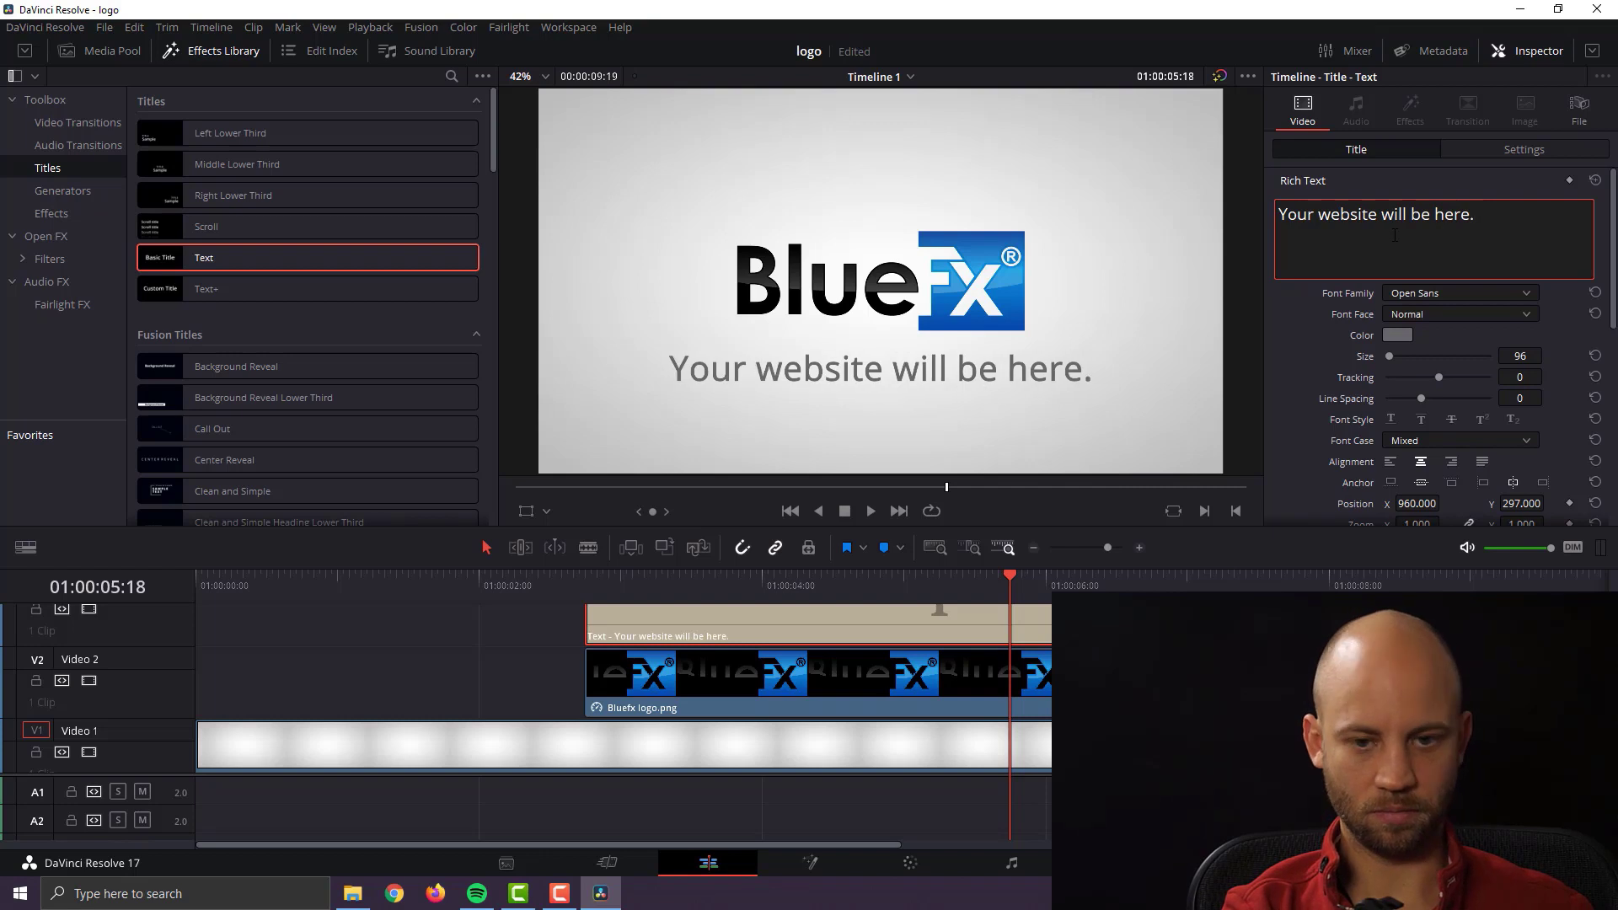
# Step: Shrink the subtitle to size 65 and move it up to Position Y 333 beneath the logo
pyautogui.click(1318, 325)
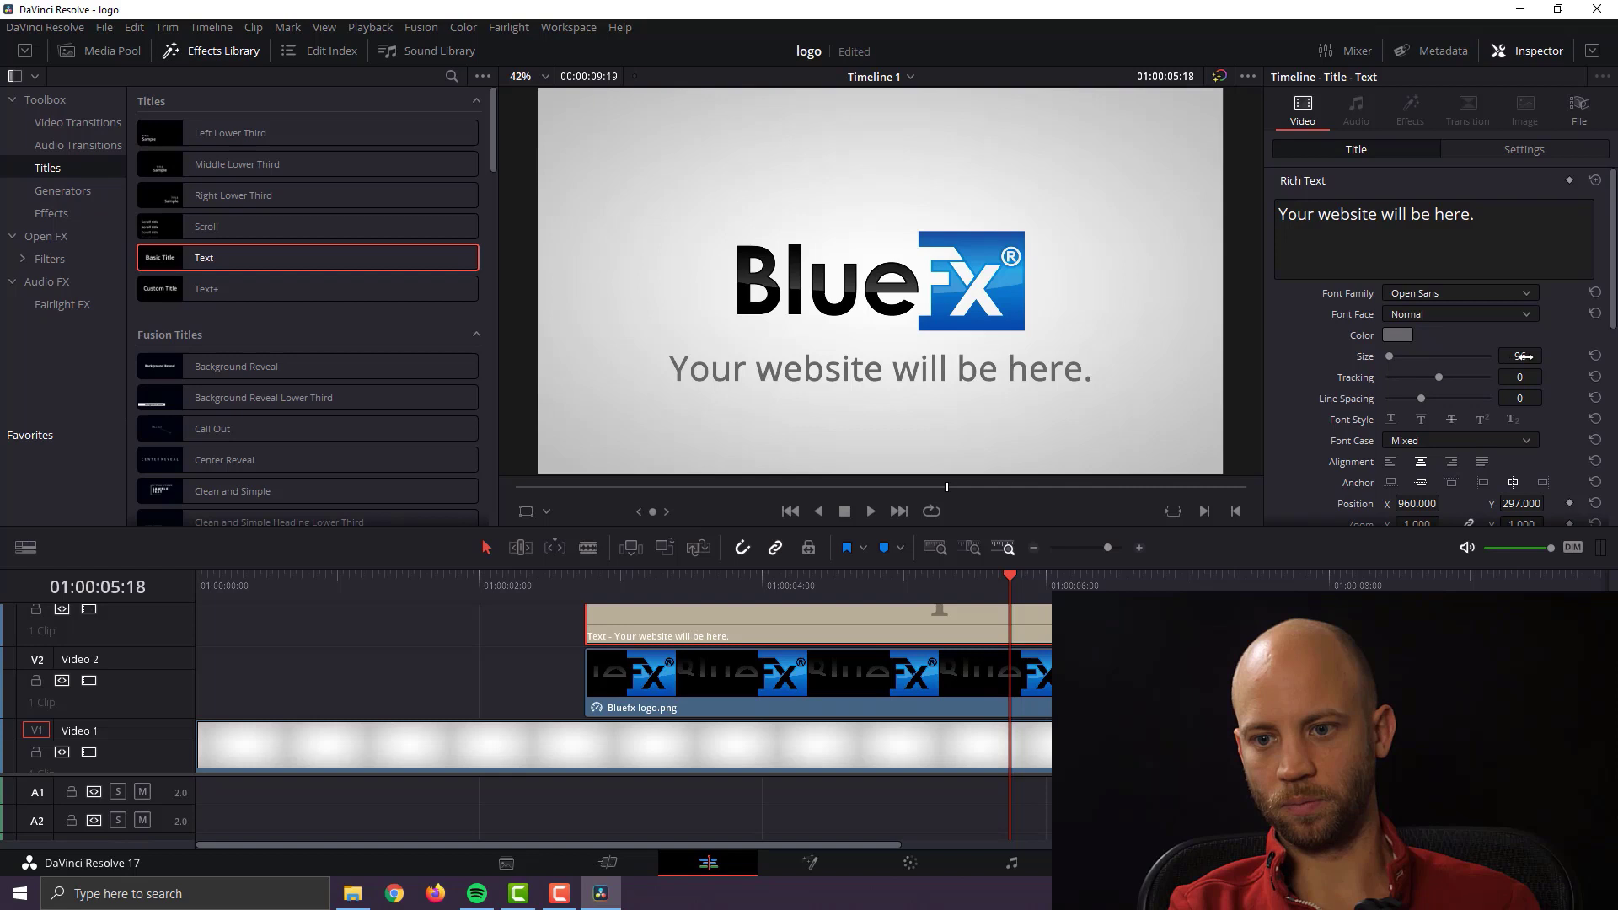
pyautogui.moveTo(1524, 356); pyautogui.dragTo(1497, 356)
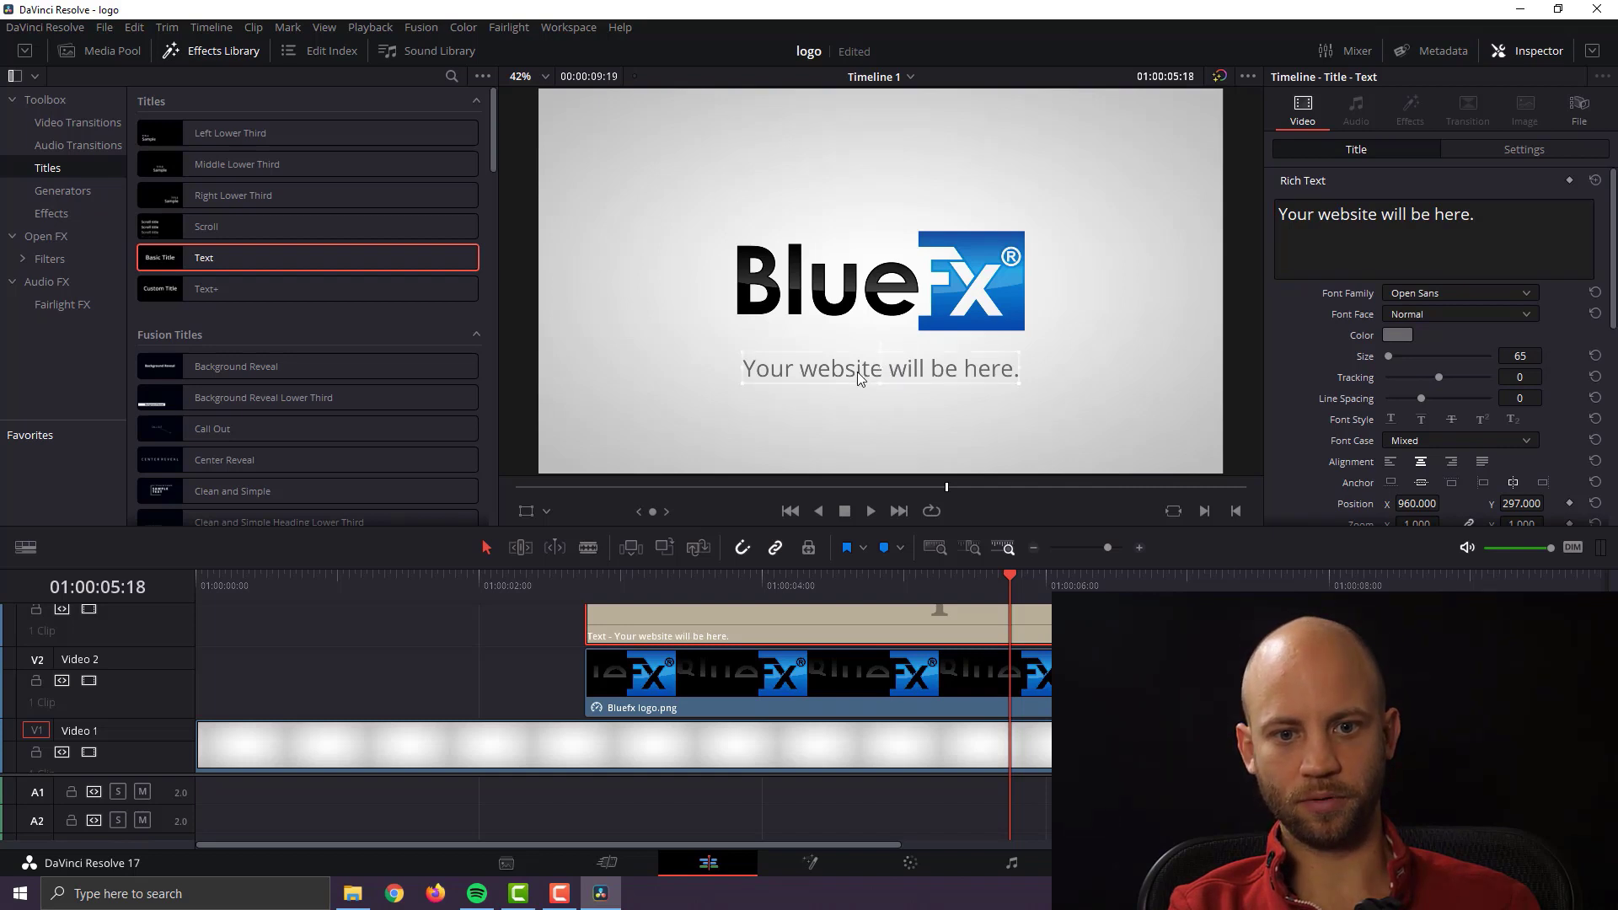
pyautogui.moveTo(857, 372); pyautogui.dragTo(855, 361)
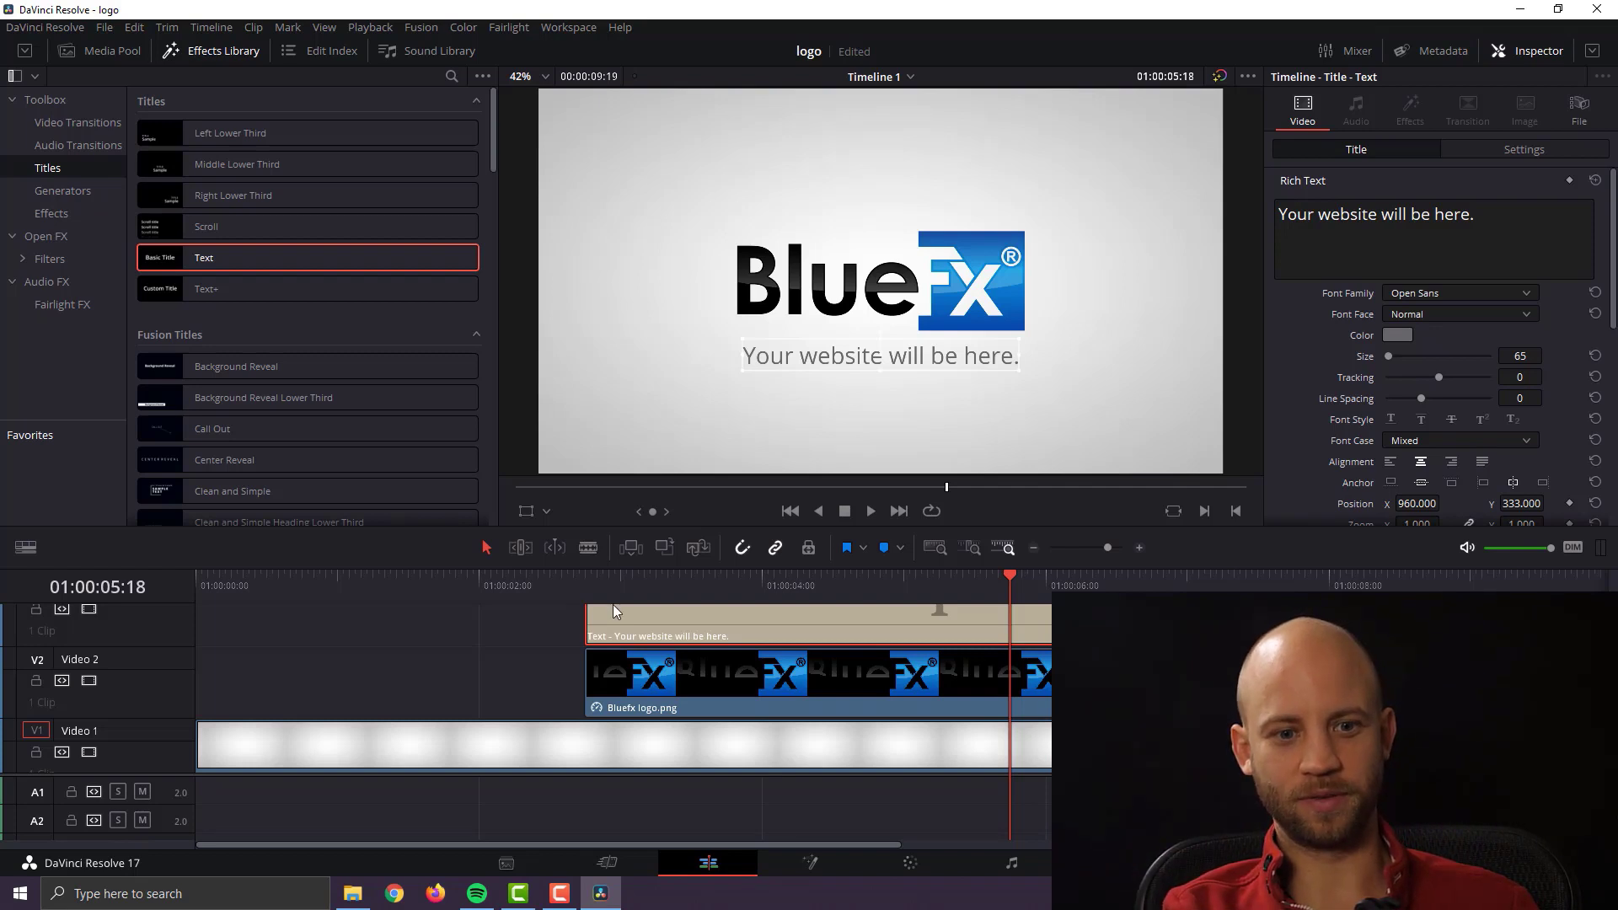
# Step: Play the intro from about two seconds in to review the subtitle
pyautogui.click(508, 582)
pyautogui.press('space')
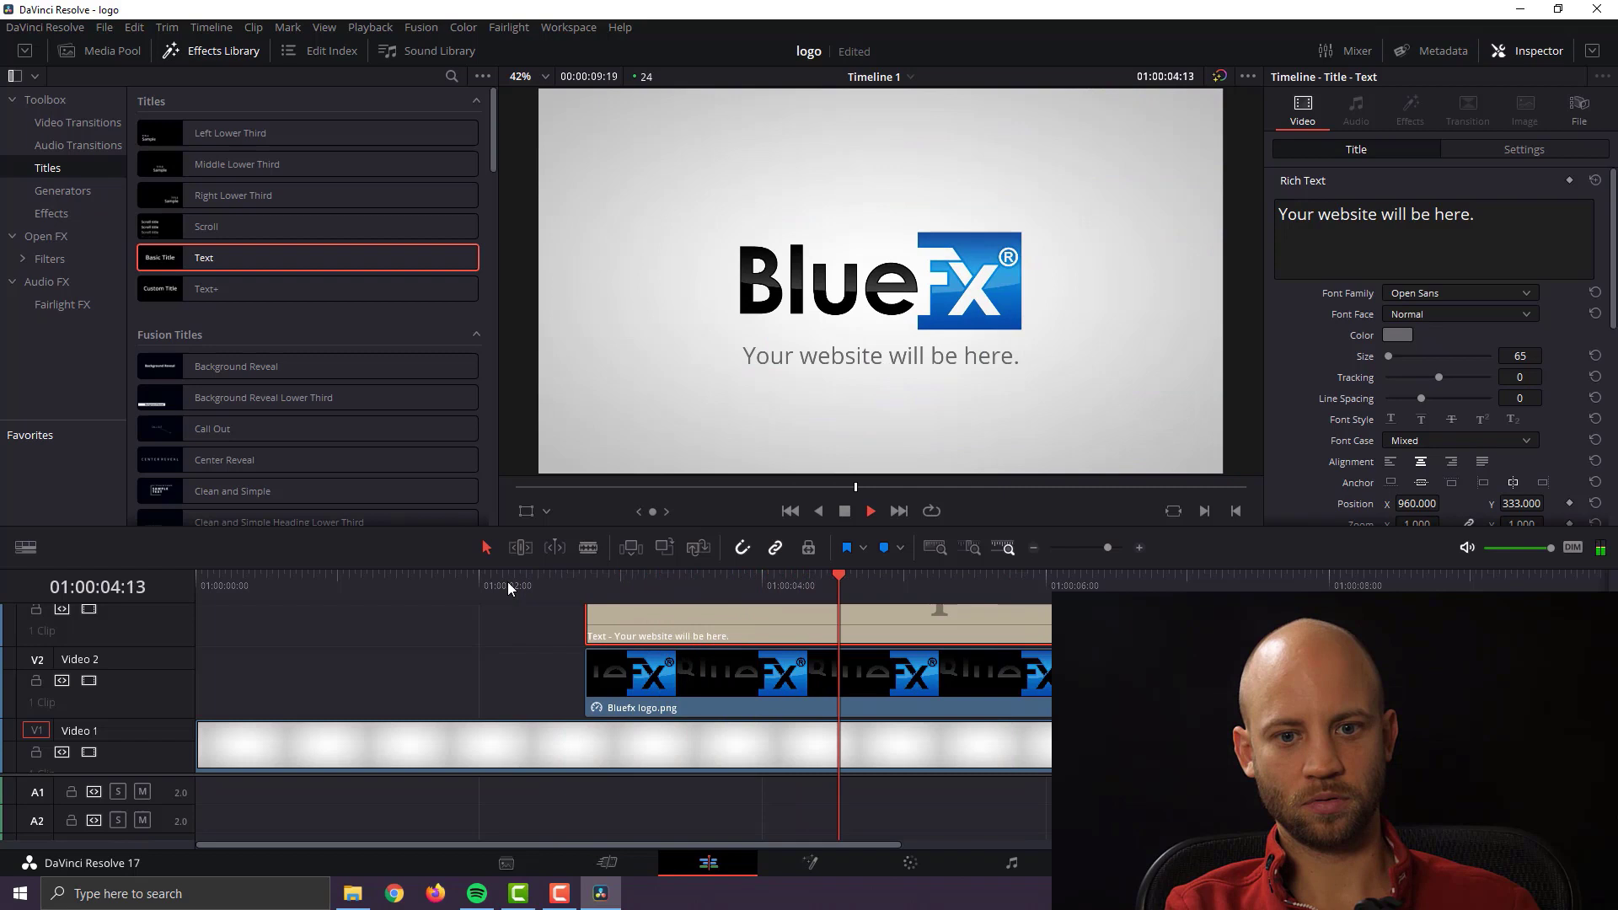
pyautogui.press('space')
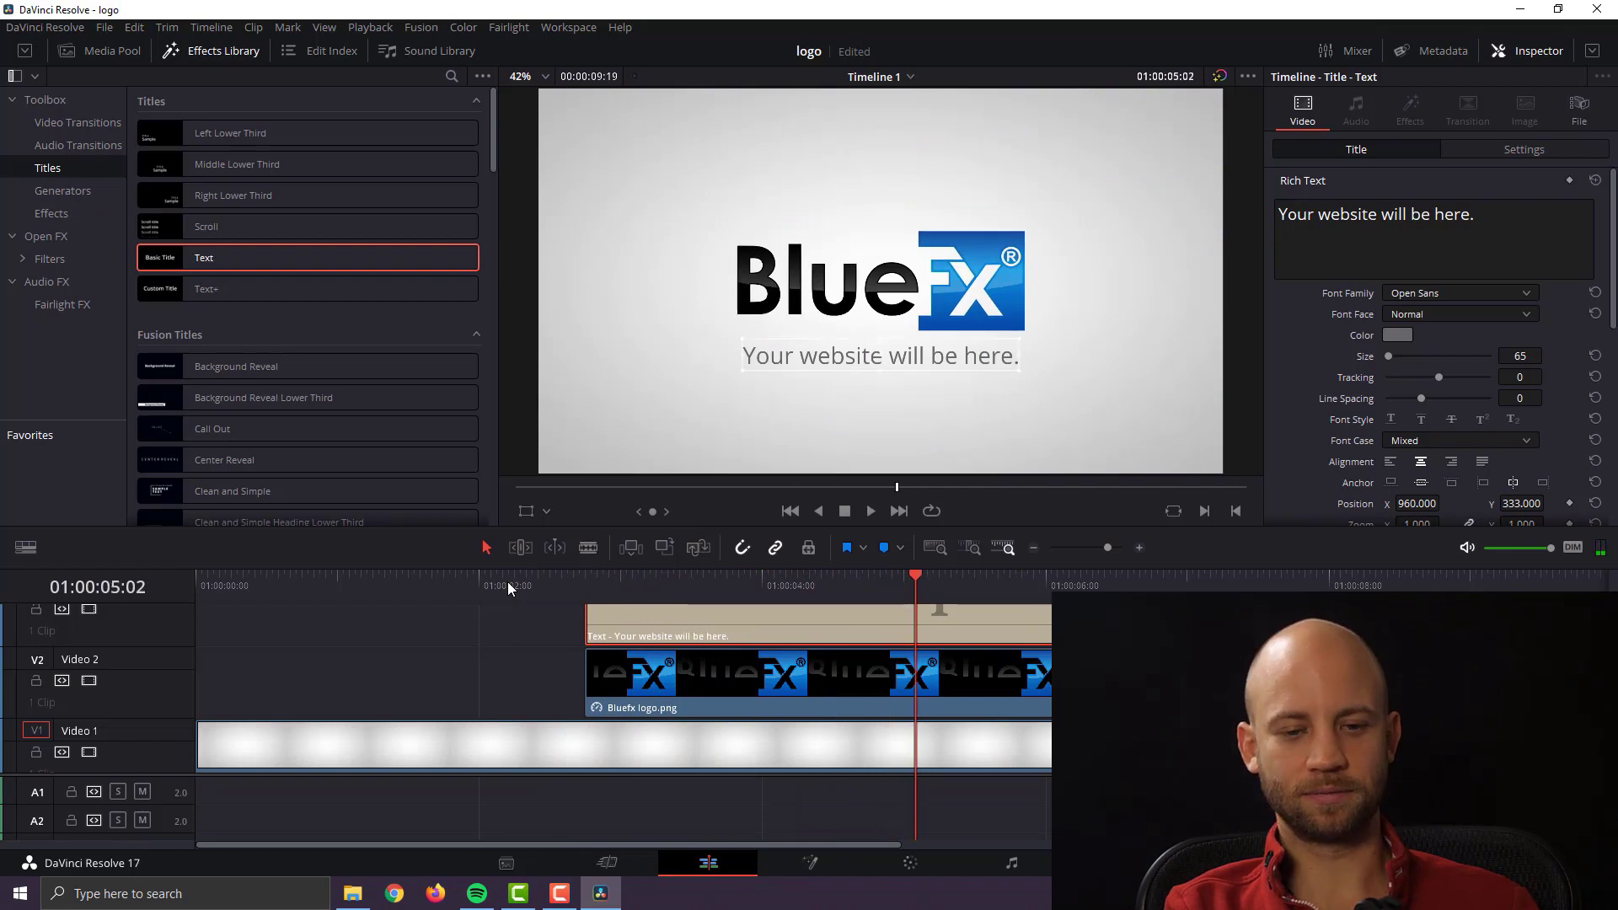
# Step: Lower the subtitle to Y 309 and move its clip to start at 01:00:04:17
pyautogui.moveTo(843, 582)
pyautogui.mouseDown()
pyautogui.moveTo(791, 581)
pyautogui.moveTo(862, 577)
pyautogui.mouseUp()
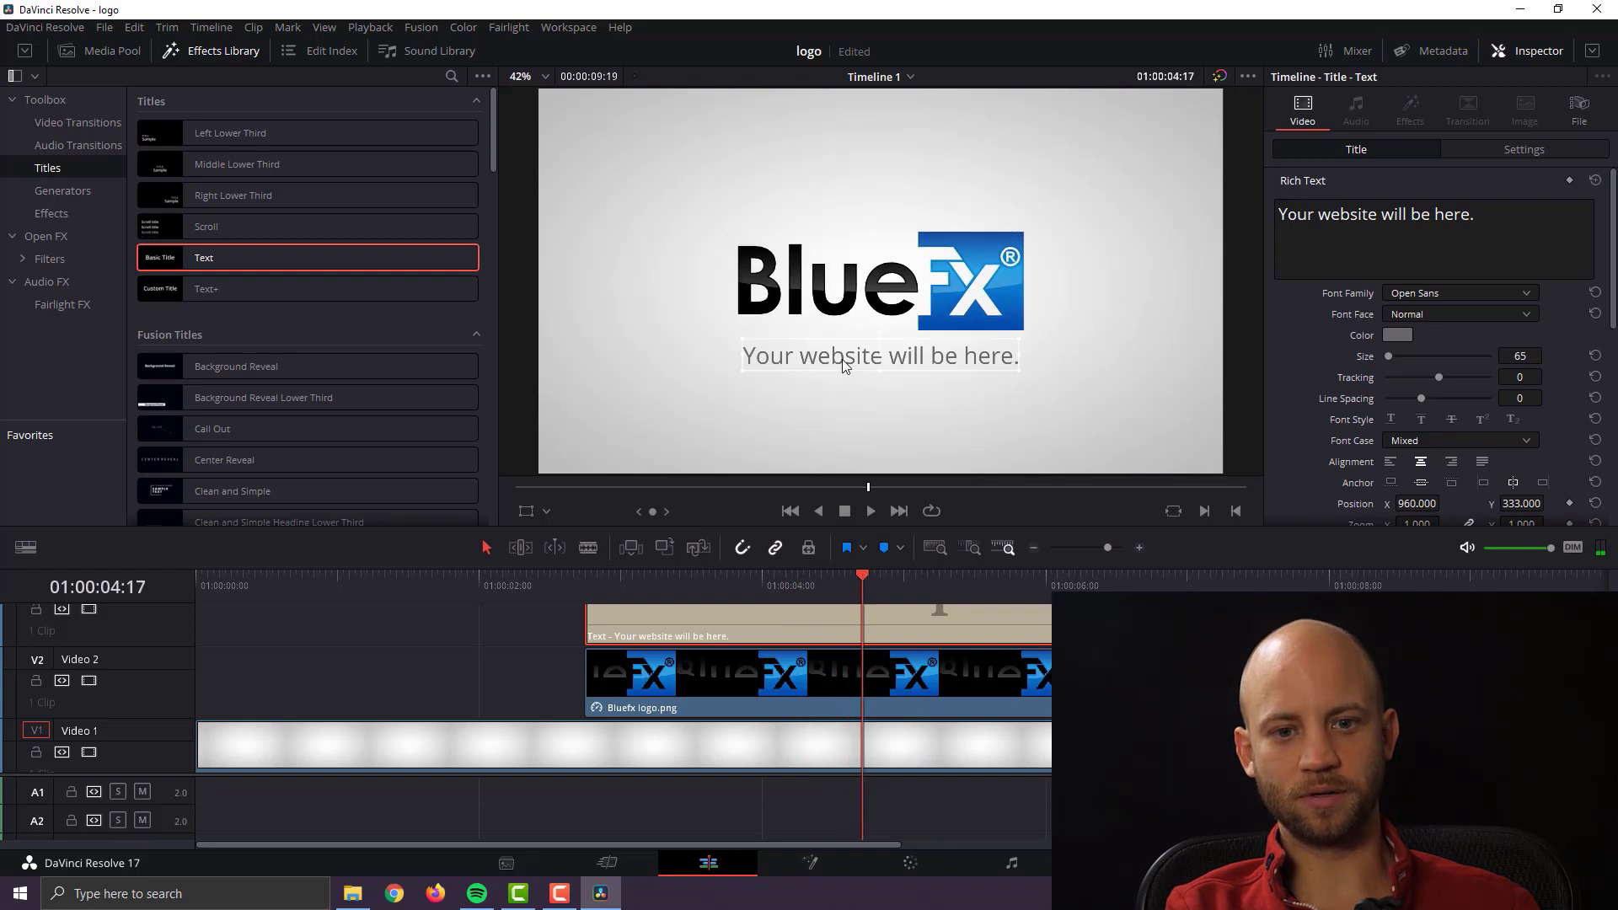
pyautogui.moveTo(844, 364); pyautogui.dragTo(840, 366)
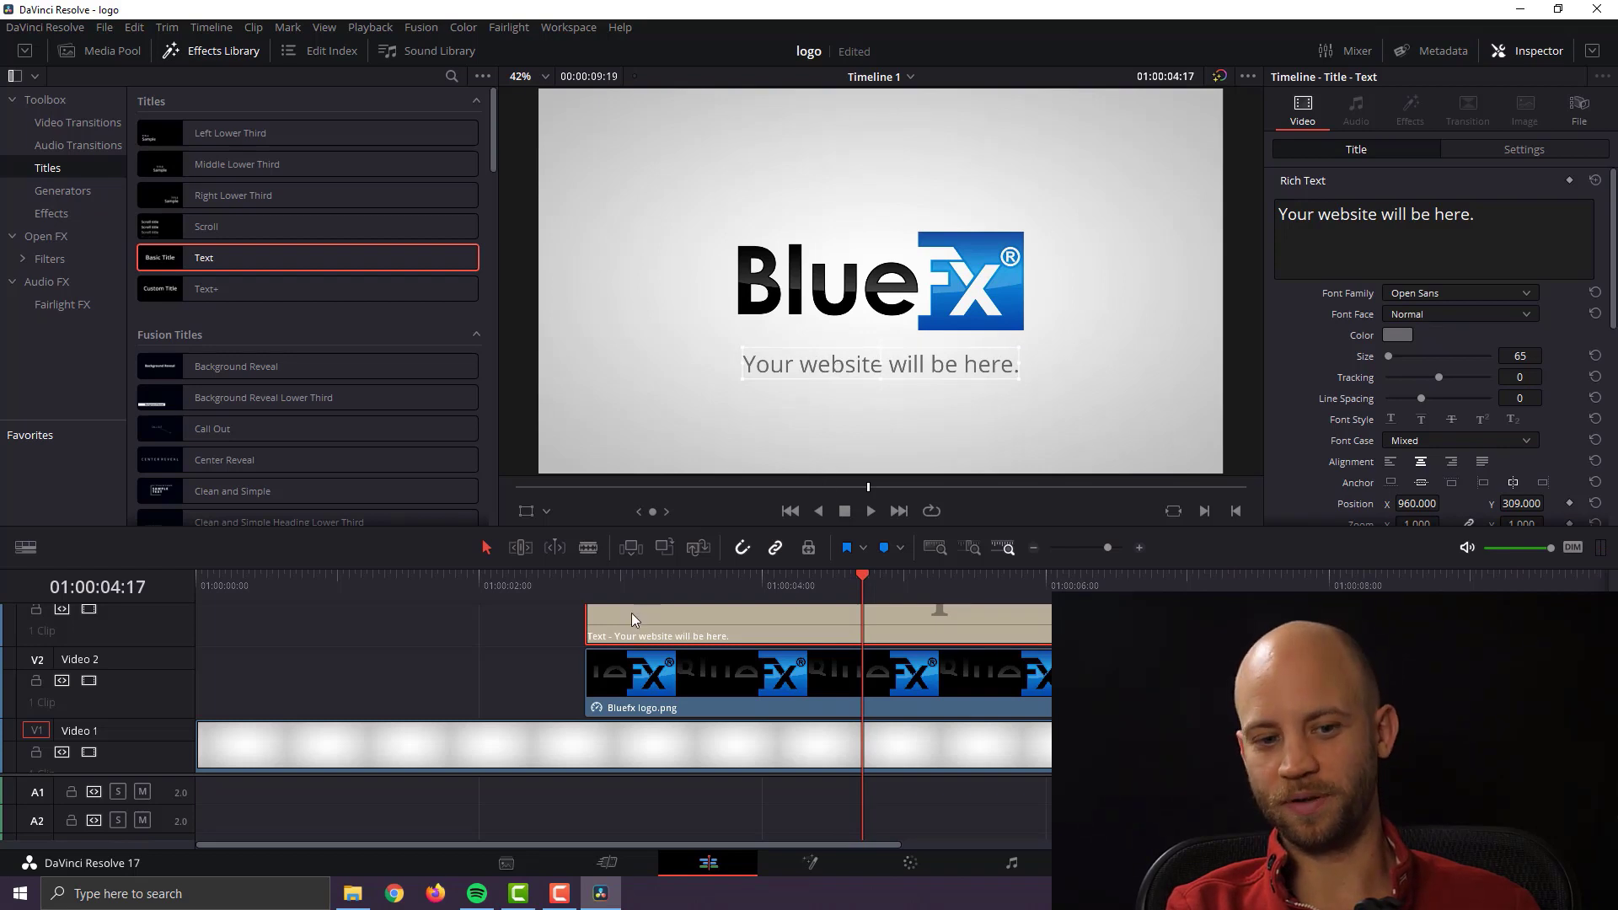
pyautogui.moveTo(624, 617); pyautogui.dragTo(897, 620)
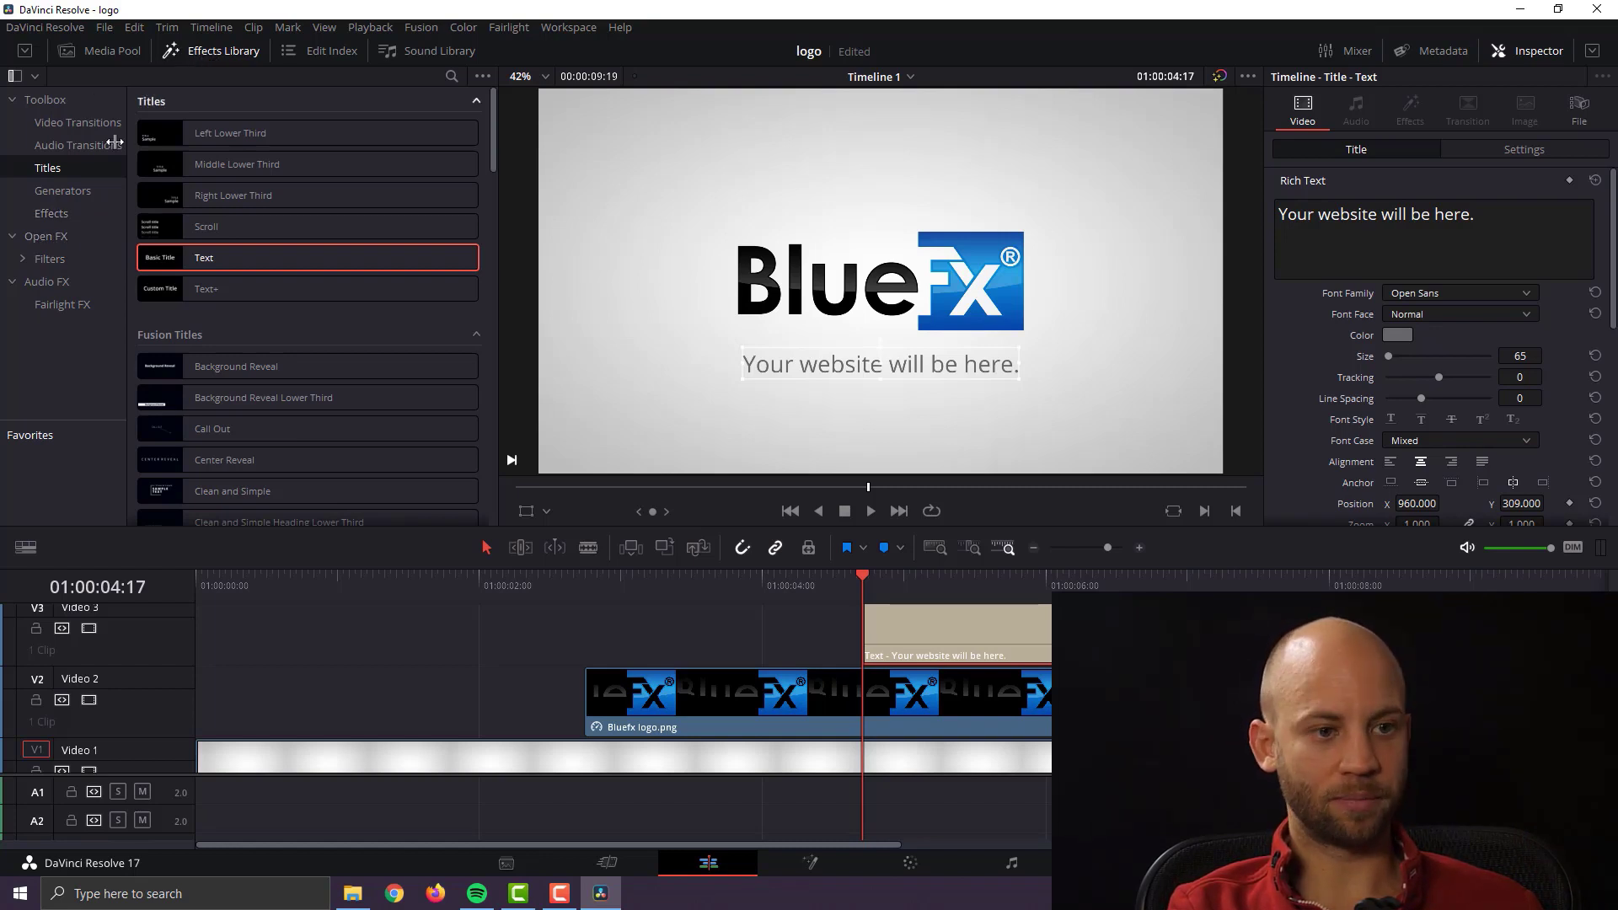
# Step: Add a Cross Dissolve to fade the subtitle in, then play the fade-in
pyautogui.click(75, 124)
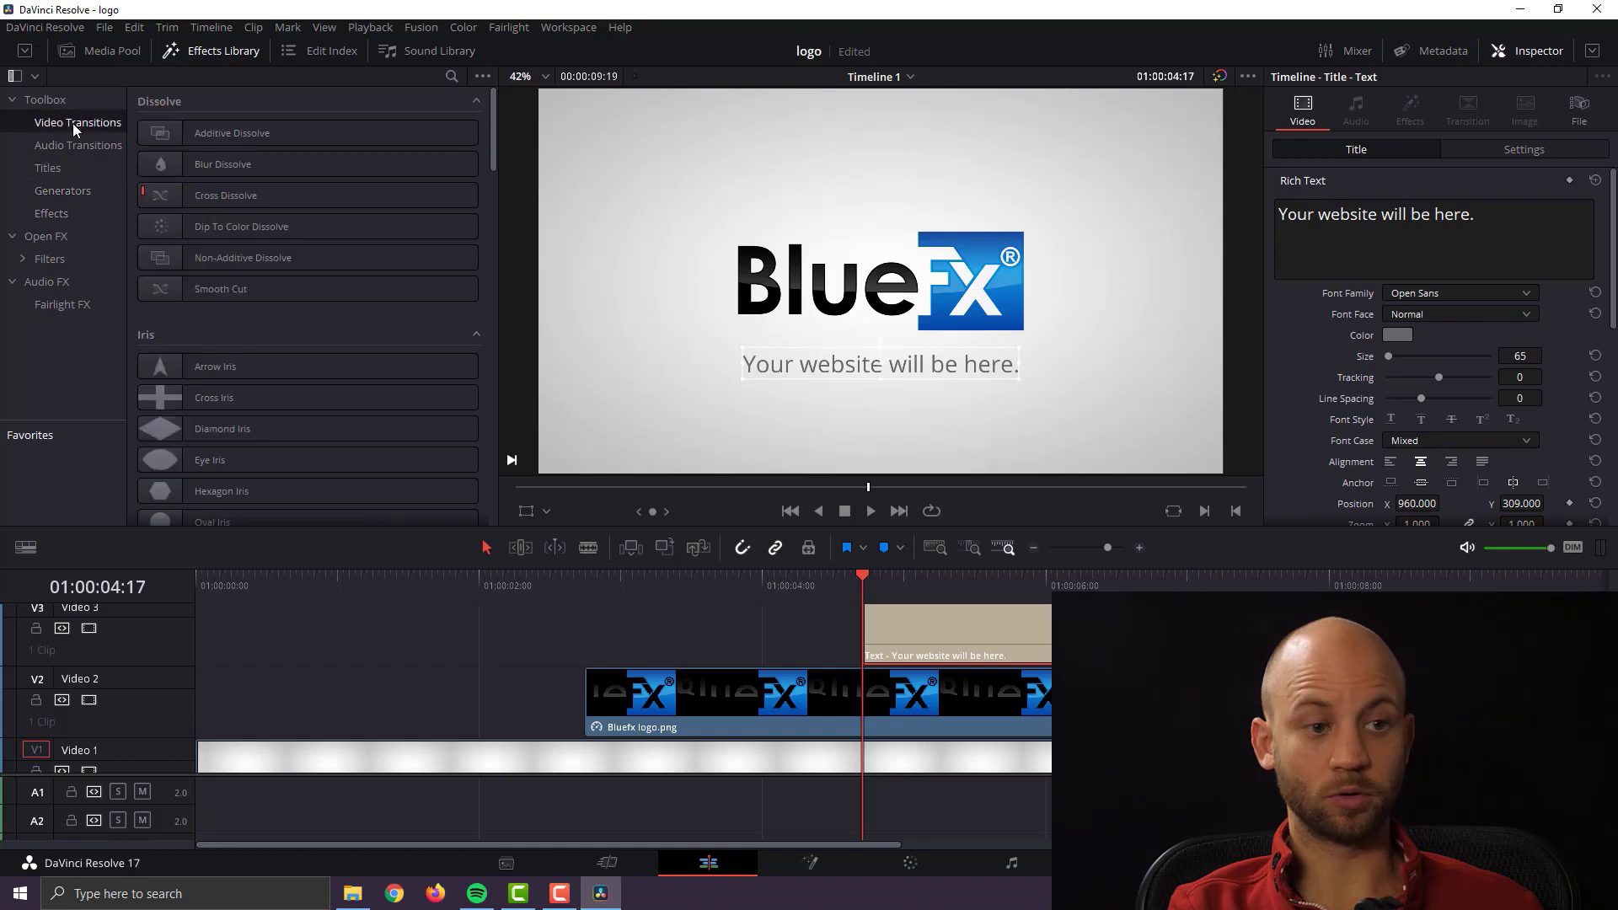
pyautogui.moveTo(304, 196); pyautogui.dragTo(868, 628)
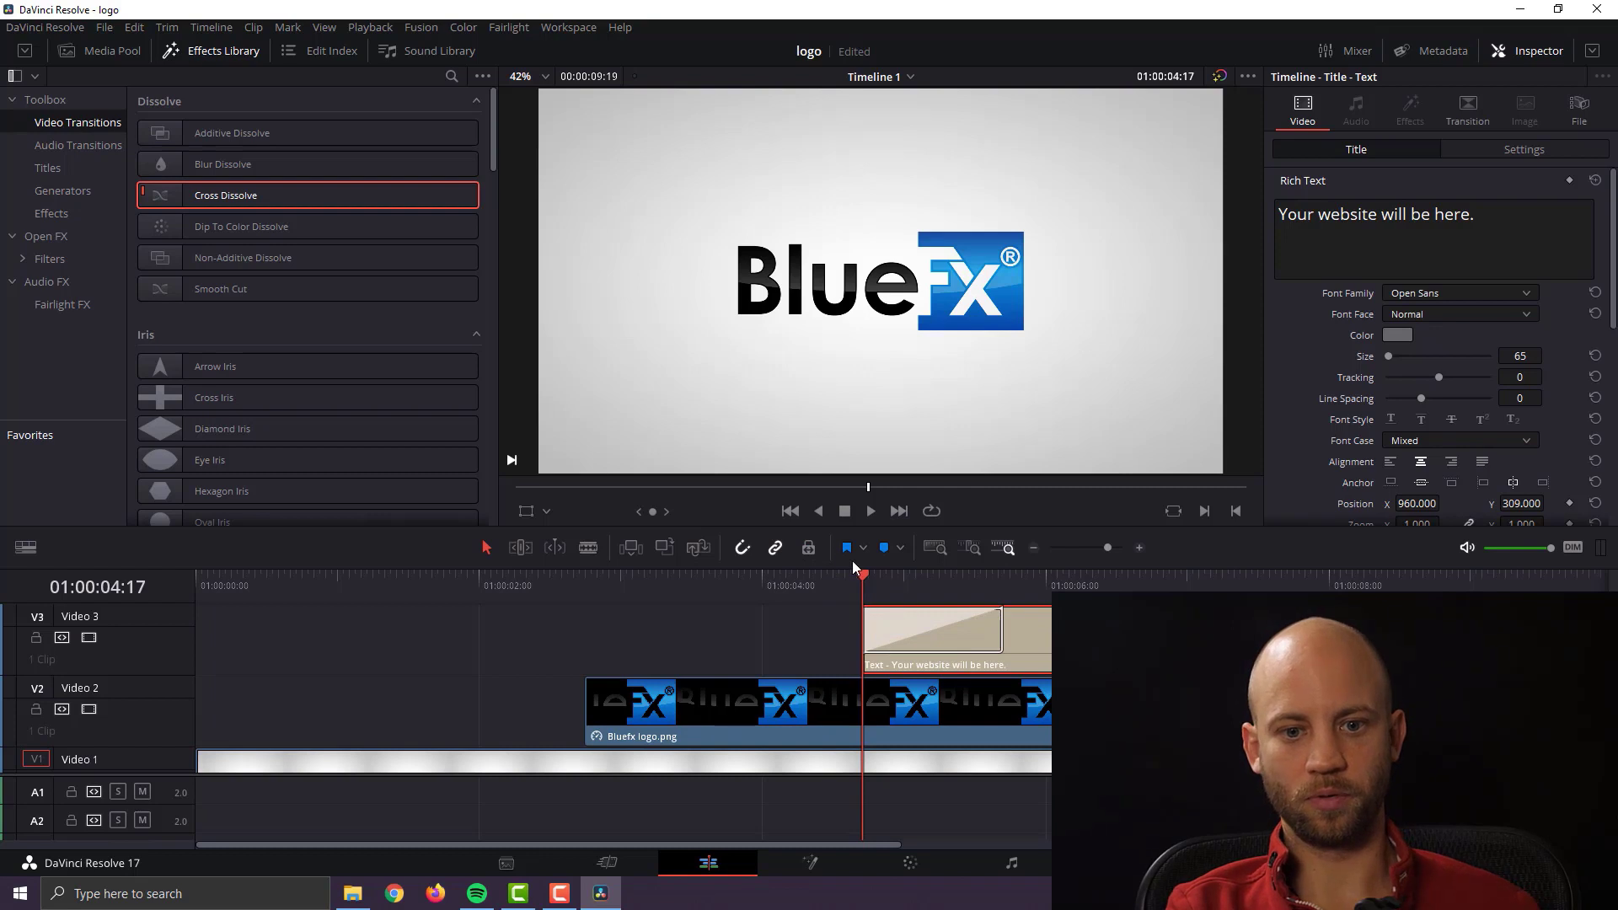
pyautogui.click(798, 584)
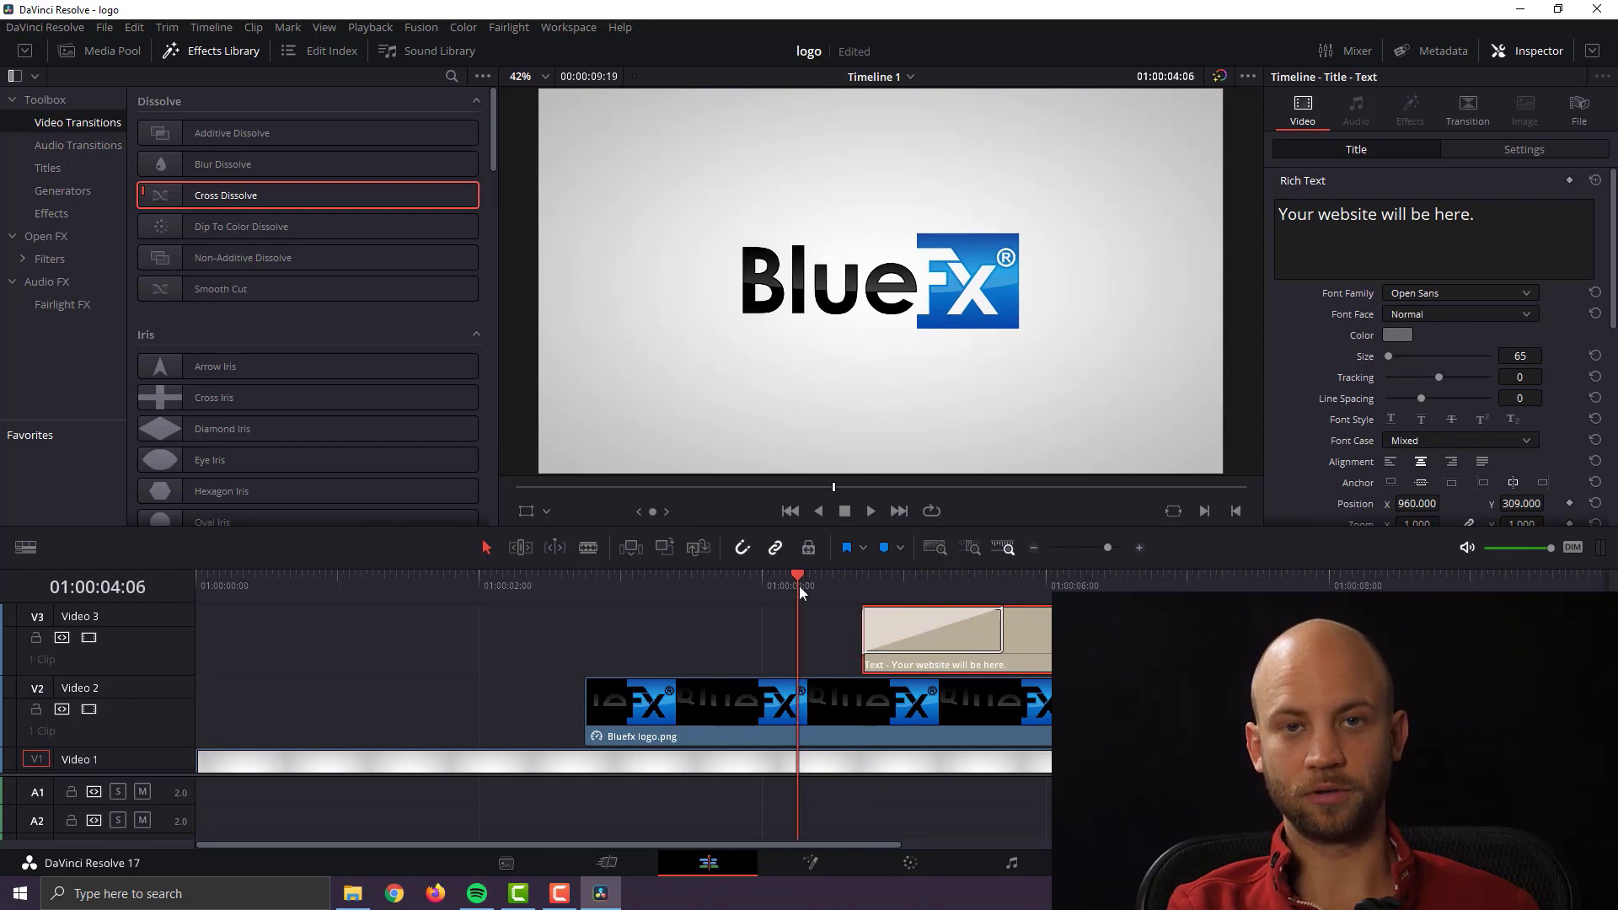
pyautogui.press('space')
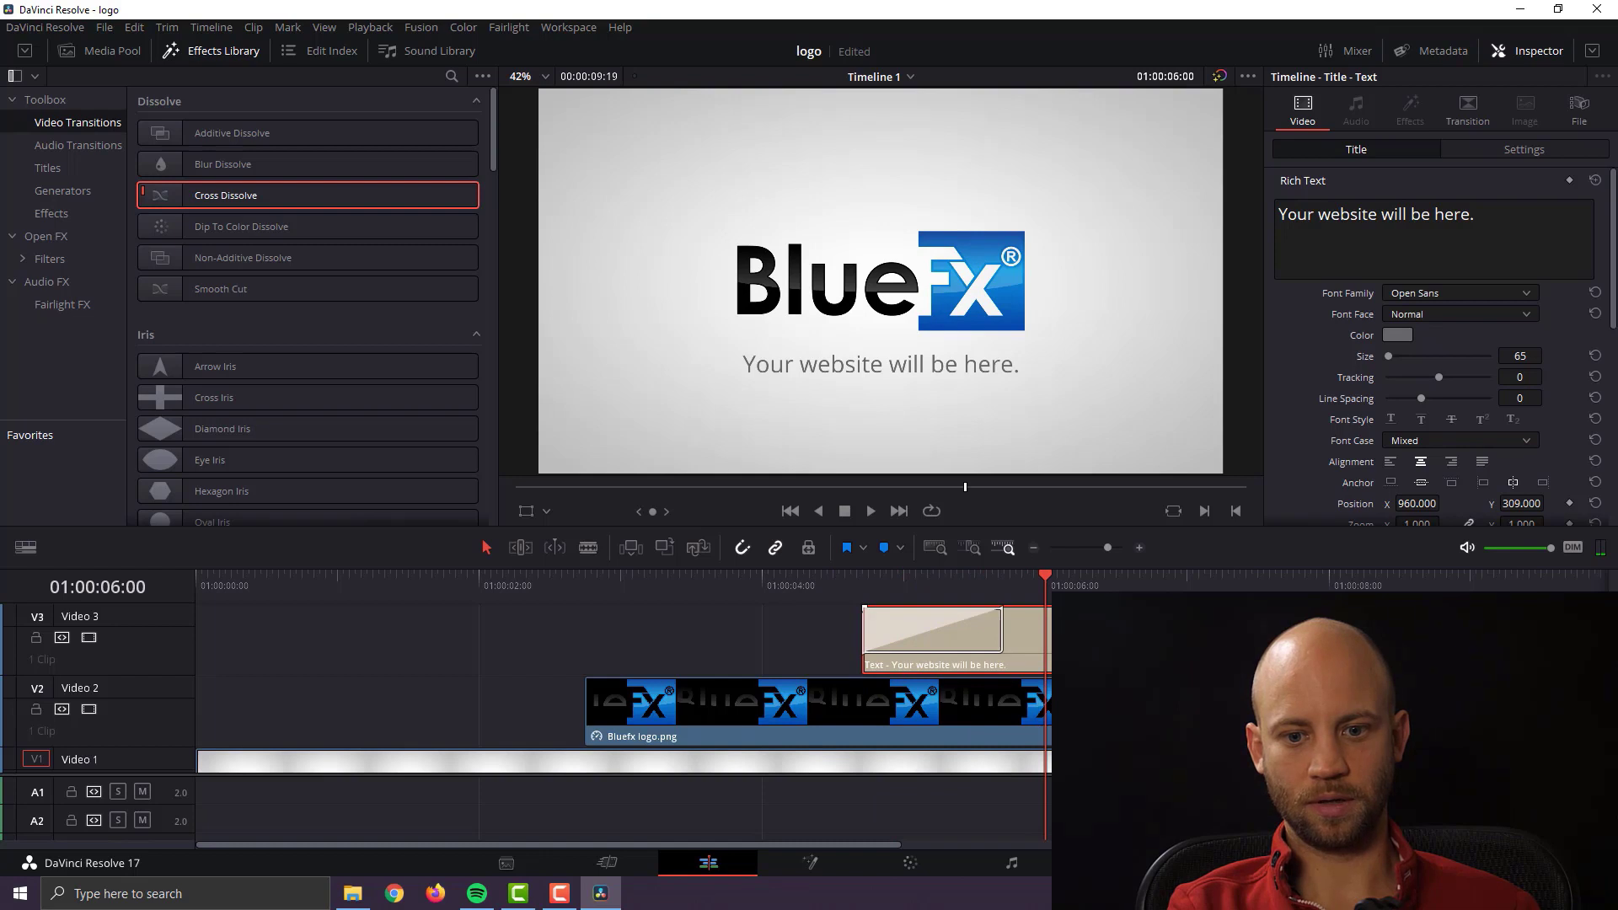
# Step: Shift the website title clip on Video 3 earlier, replaying the reveal from 01:00:03:16
pyautogui.moveTo(864, 640); pyautogui.dragTo(846, 641)
pyautogui.click(717, 582)
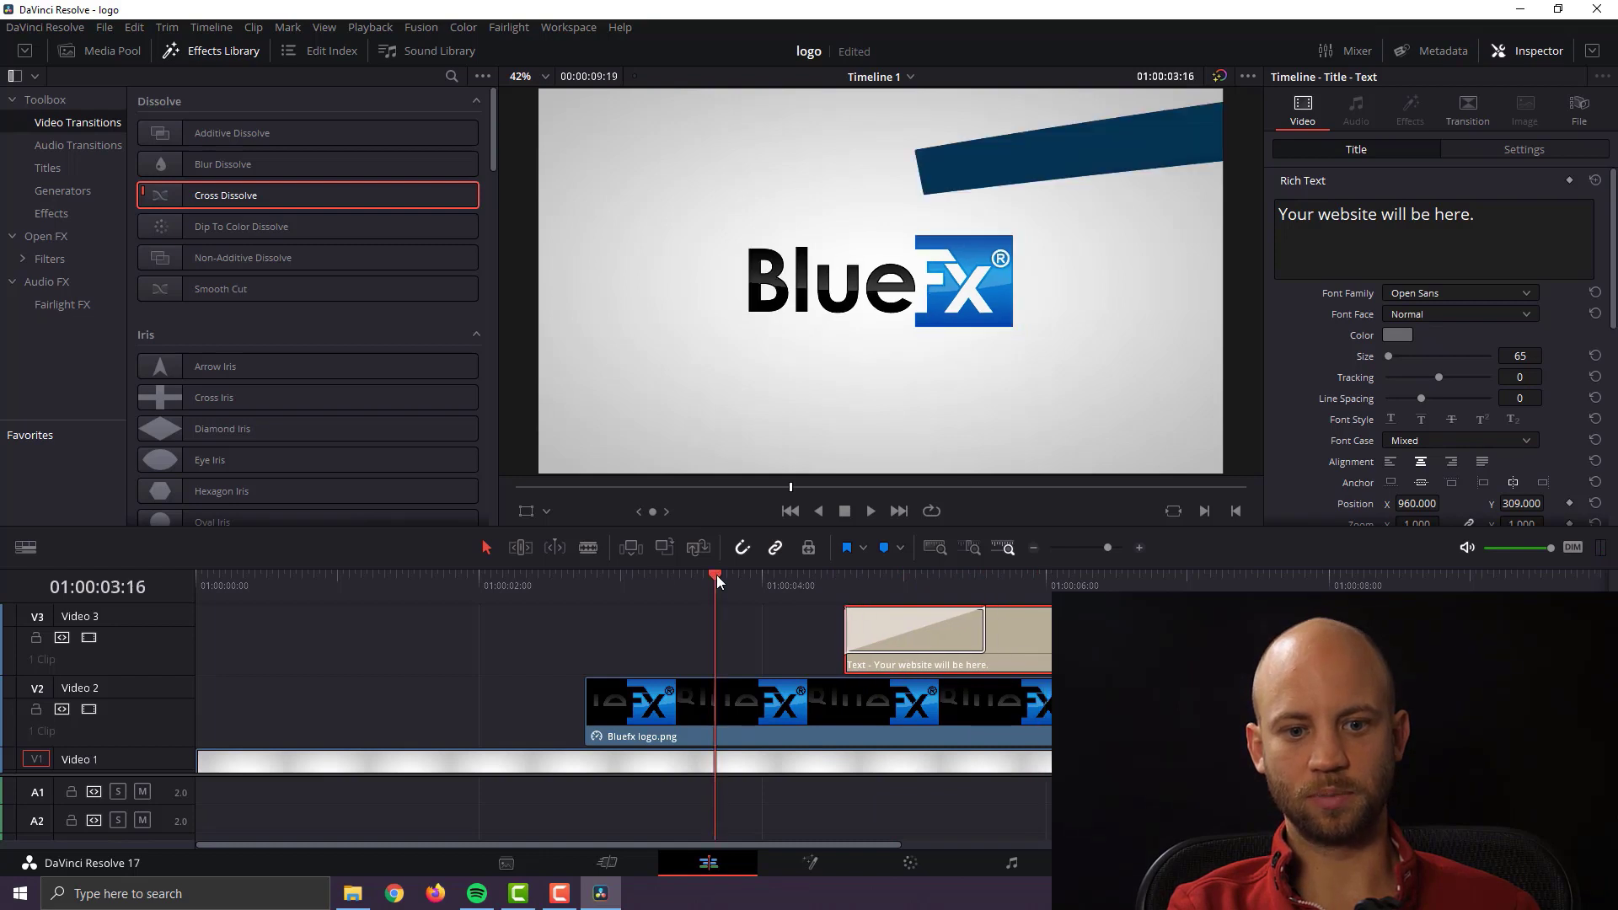
pyautogui.press('space')
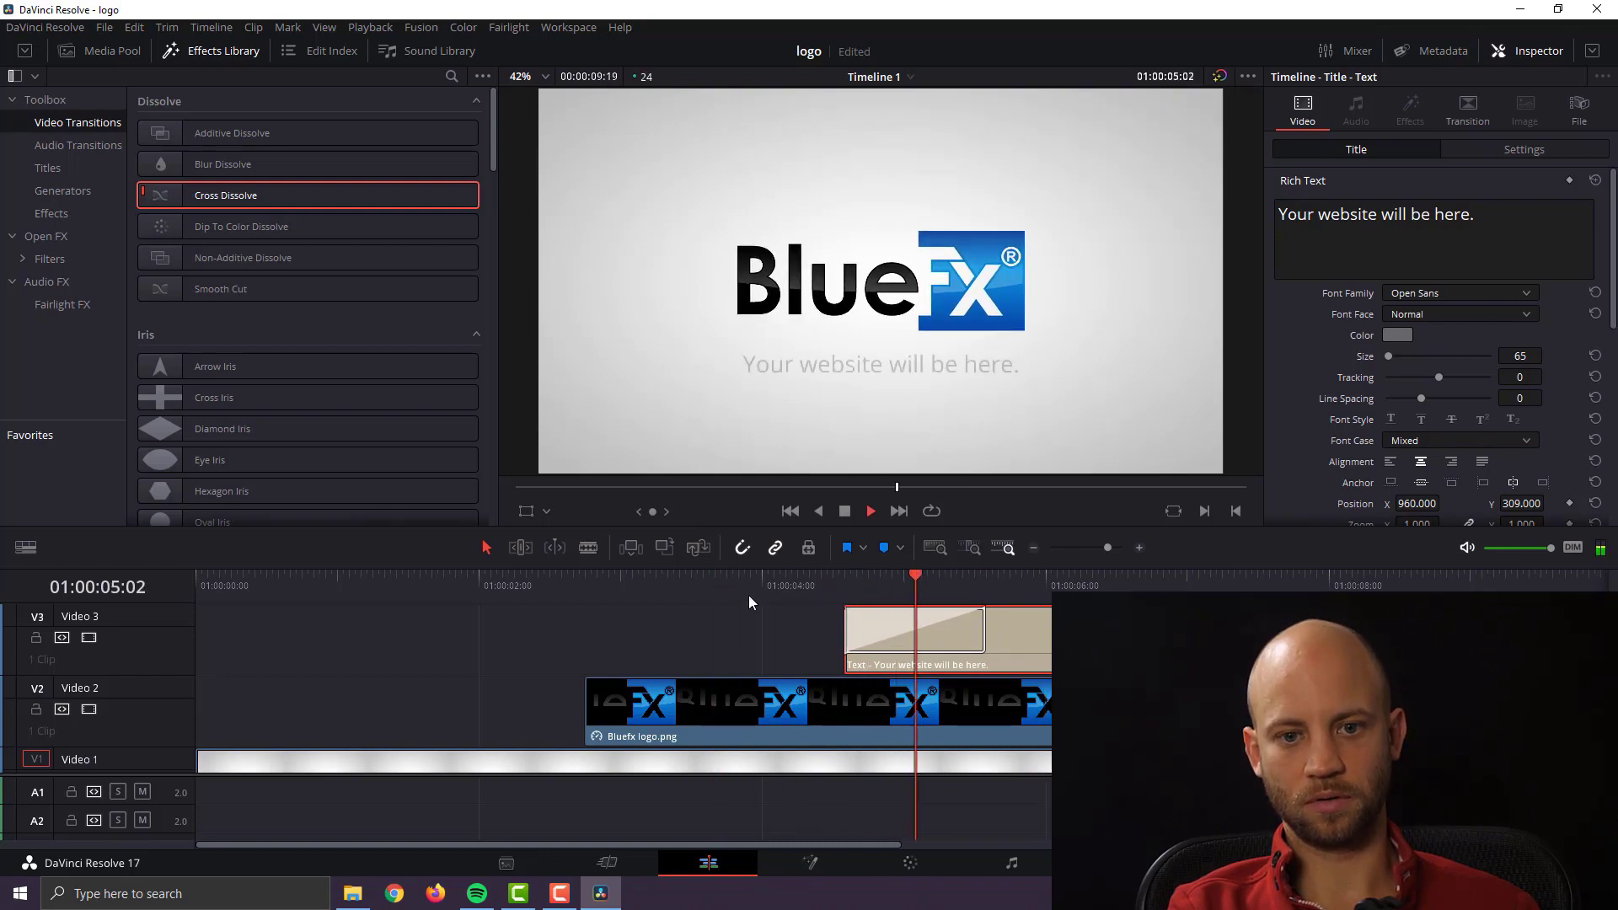
pyautogui.press('space')
pyautogui.moveTo(1037, 630); pyautogui.dragTo(995, 627)
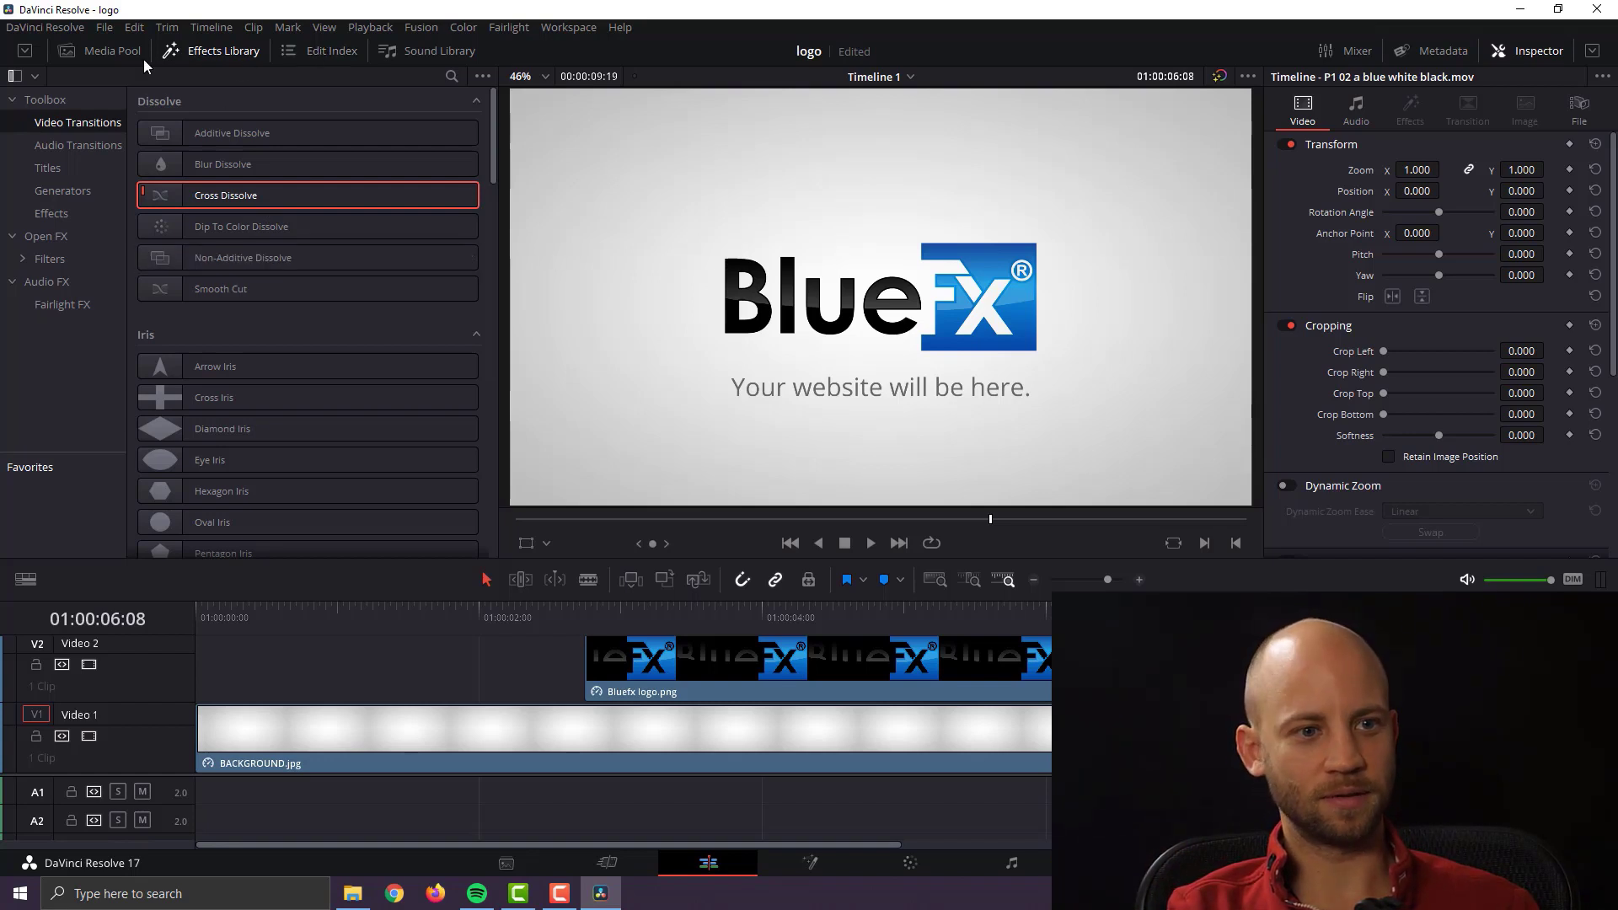
# Step: Place LOGO 16 LENS.mov from the Media Pool on a new Video 5 track at the timeline start
pyautogui.click(116, 52)
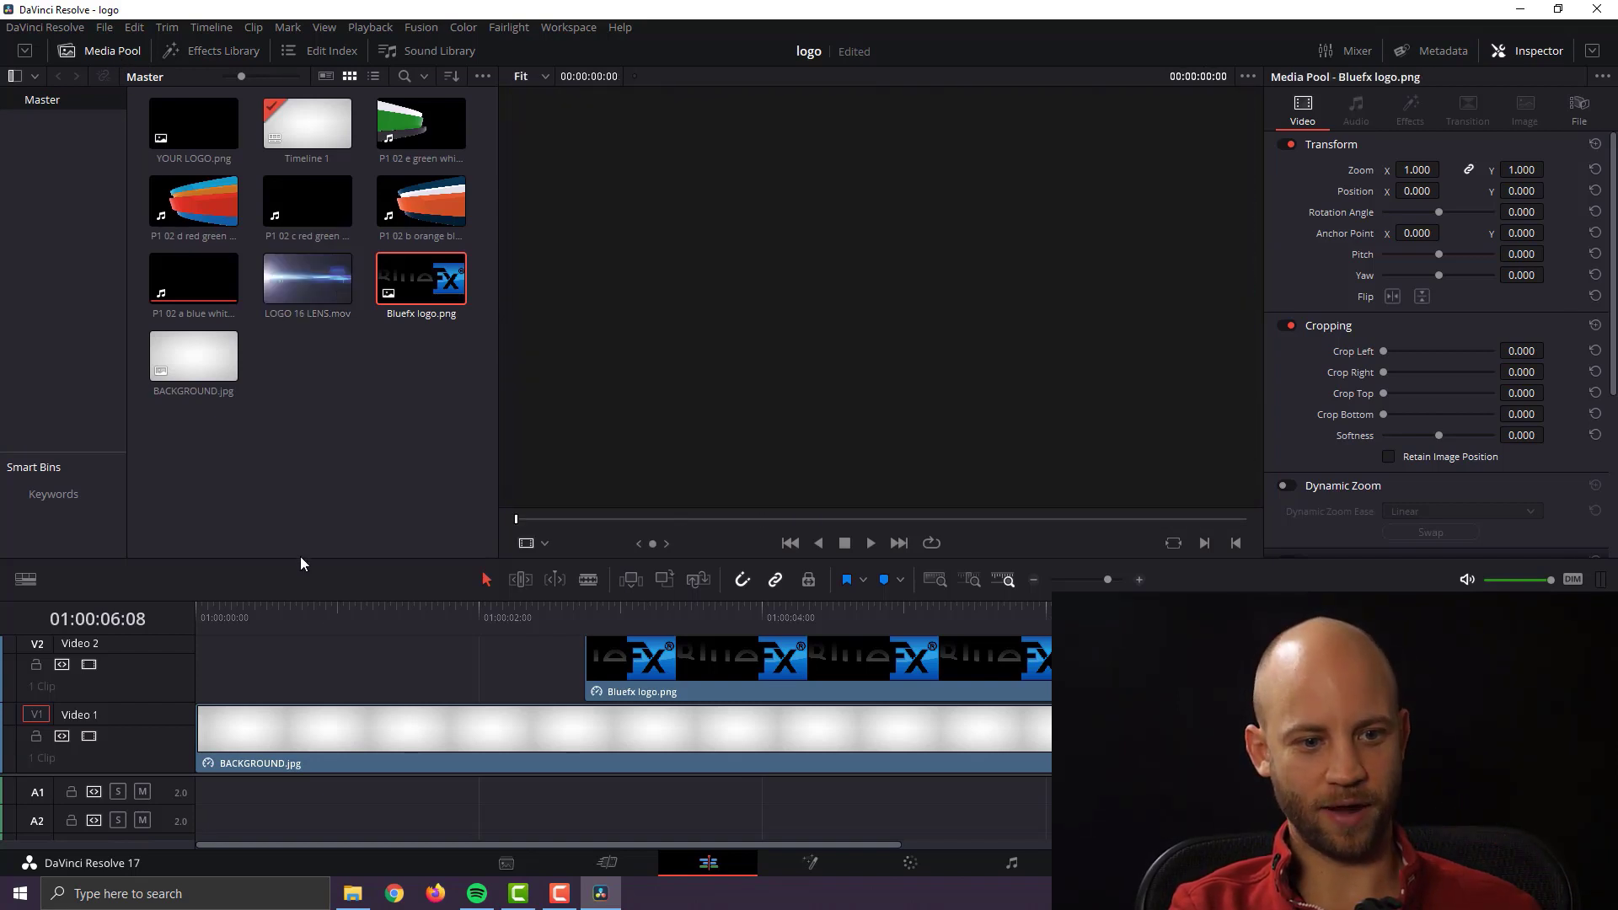
pyautogui.moveTo(310, 599); pyautogui.dragTo(308, 439)
pyautogui.scroll(2, 421, 606)
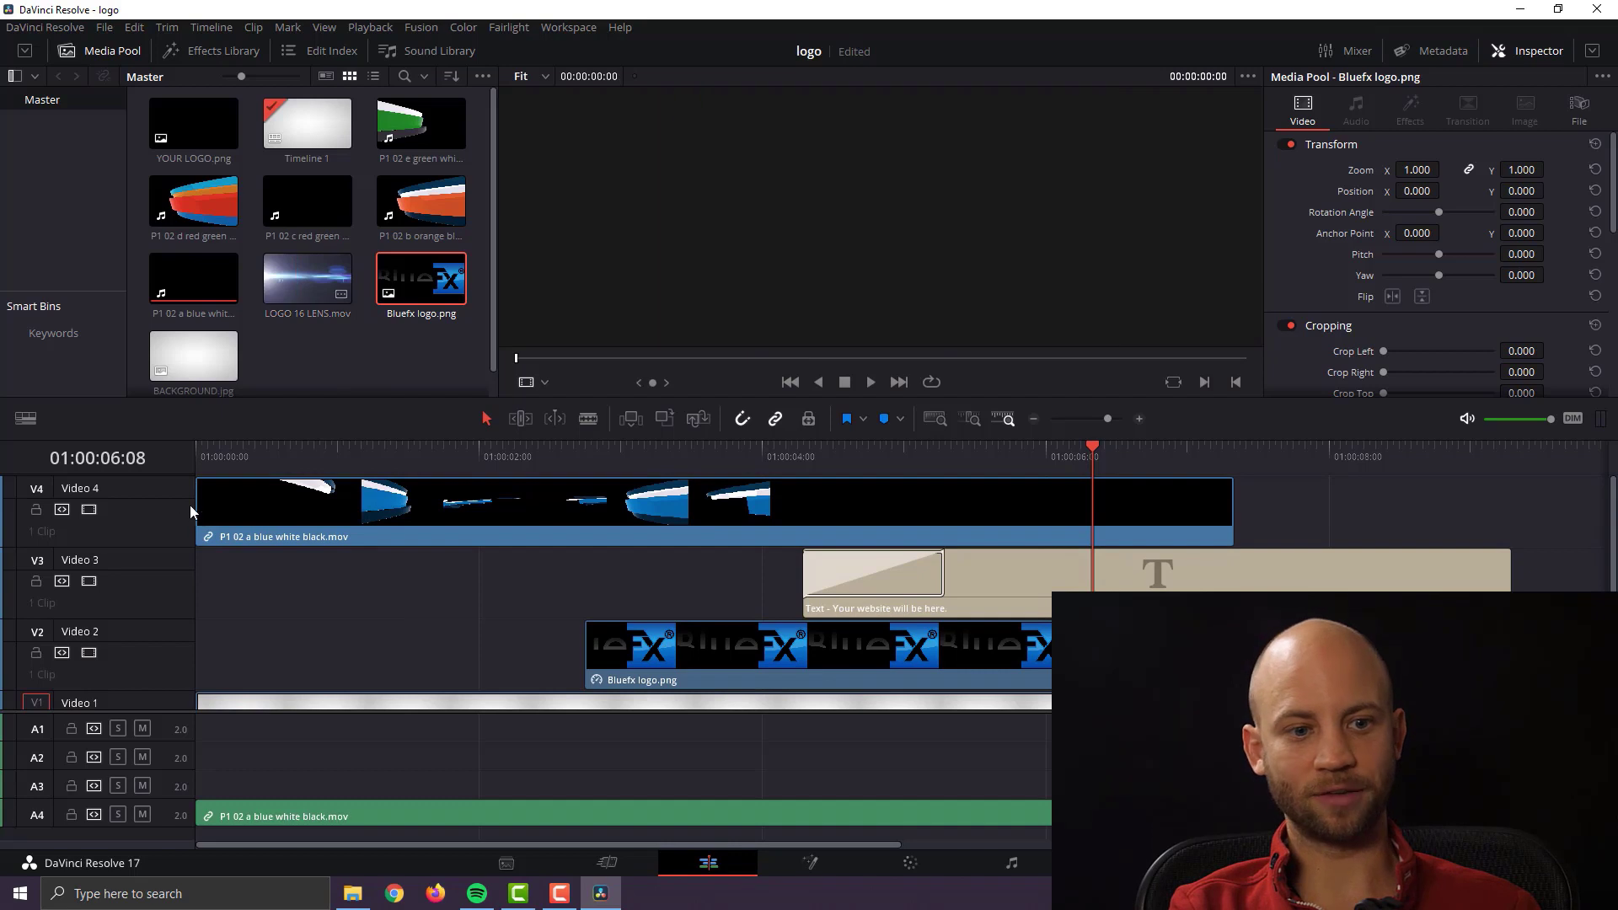
pyautogui.moveTo(310, 276); pyautogui.dragTo(237, 499)
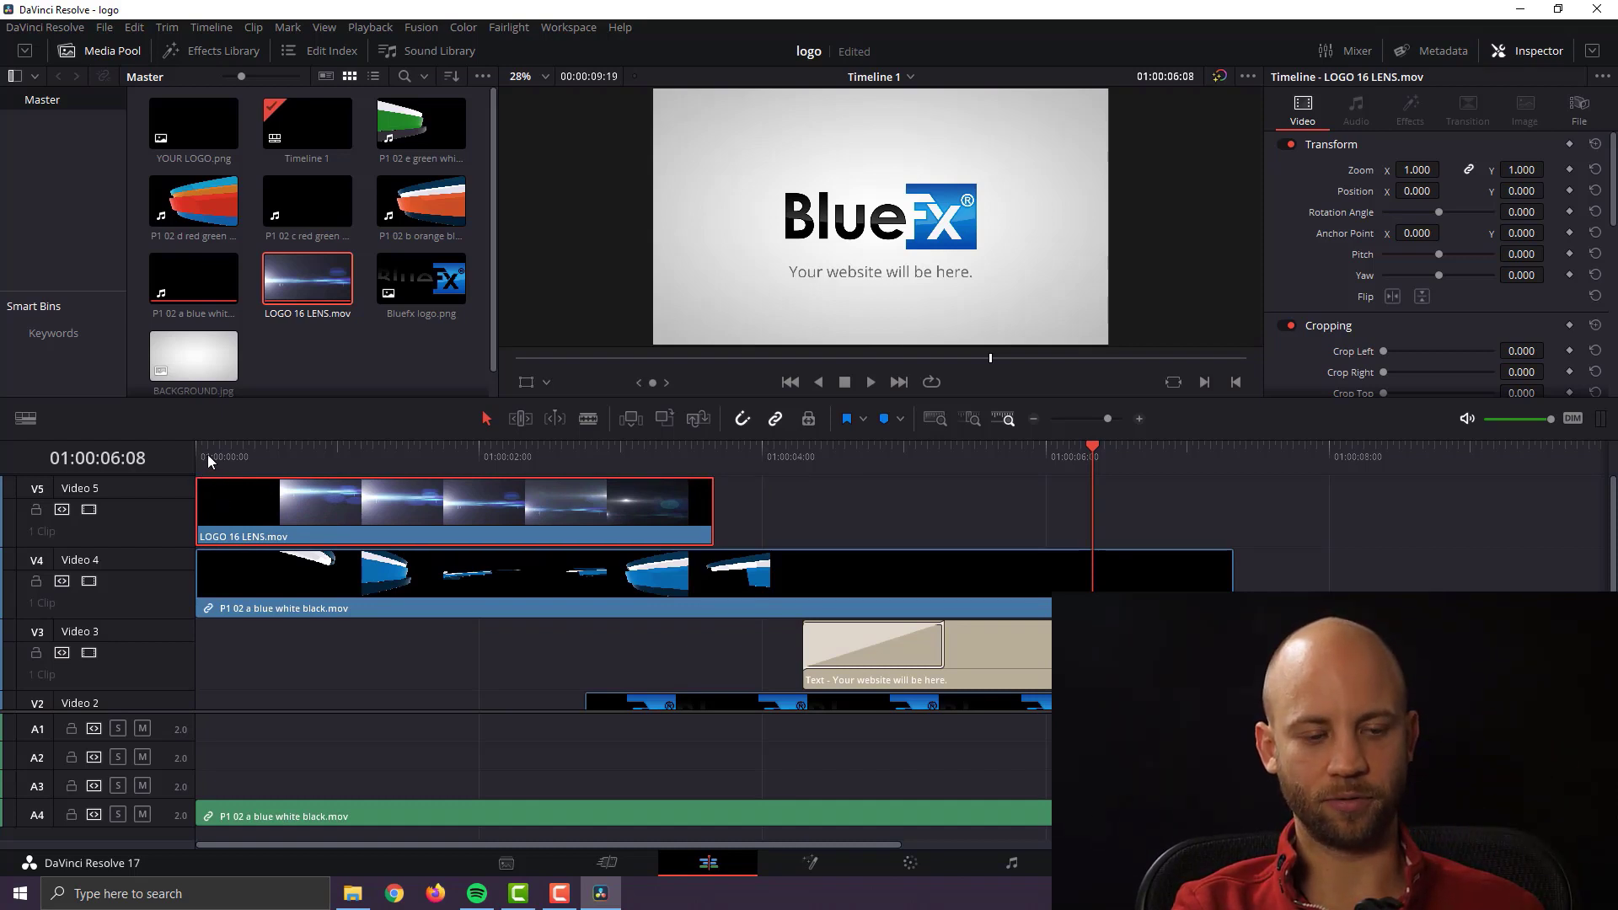
pyautogui.moveTo(331, 453); pyautogui.dragTo(513, 439)
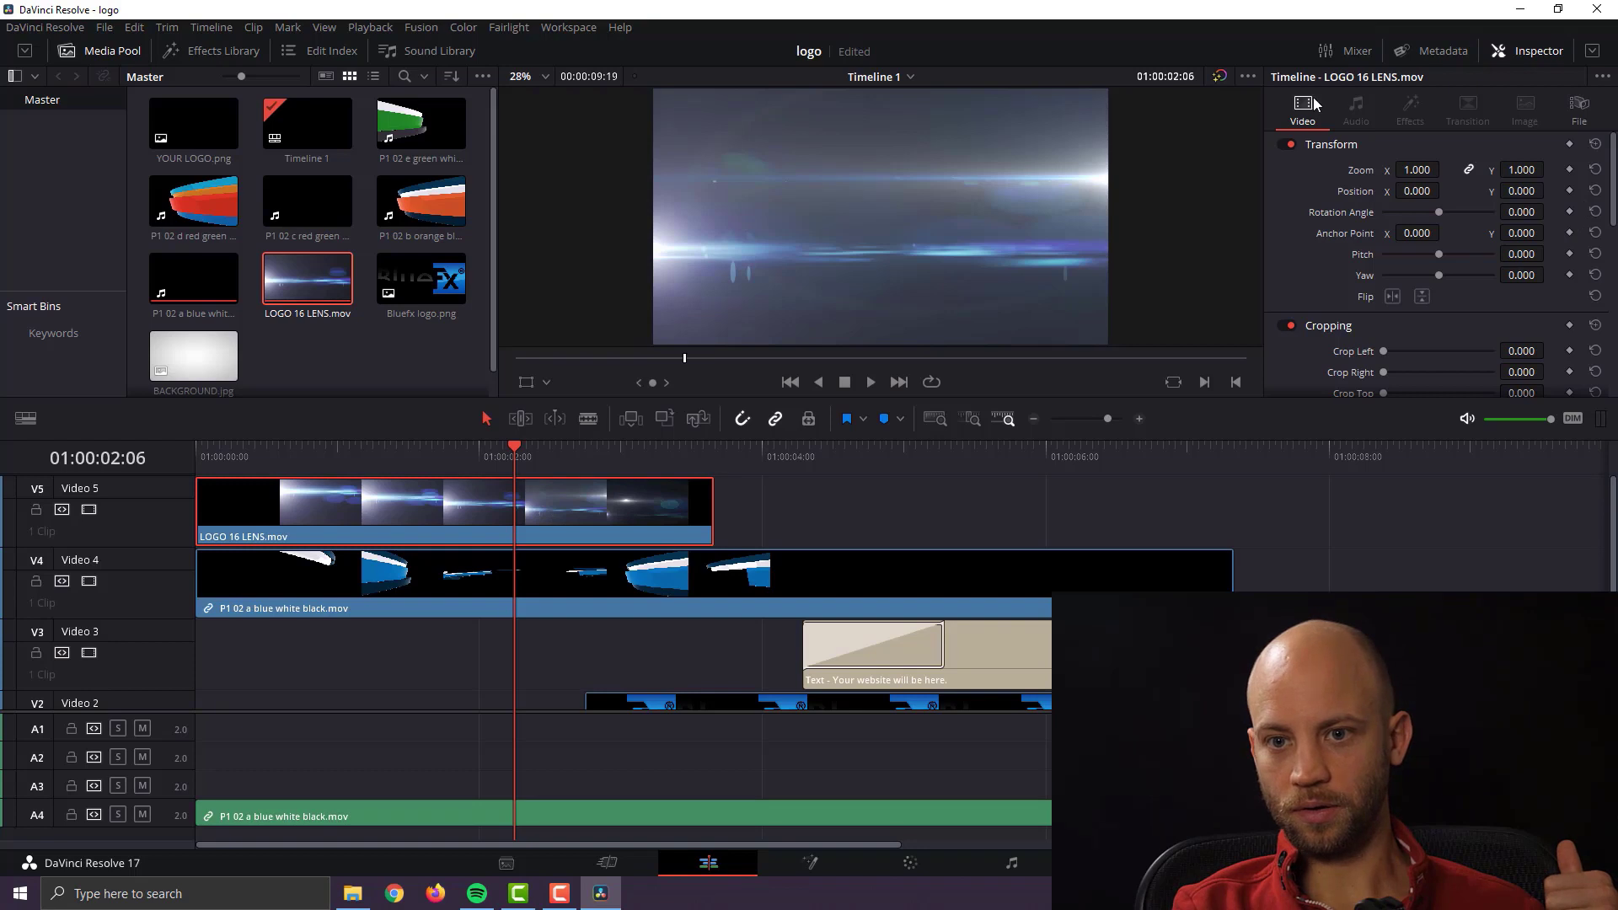
# Step: Set the LOGO 16 LENS.mov clip's Composite Mode to Add in the Inspector
pyautogui.click(1541, 50)
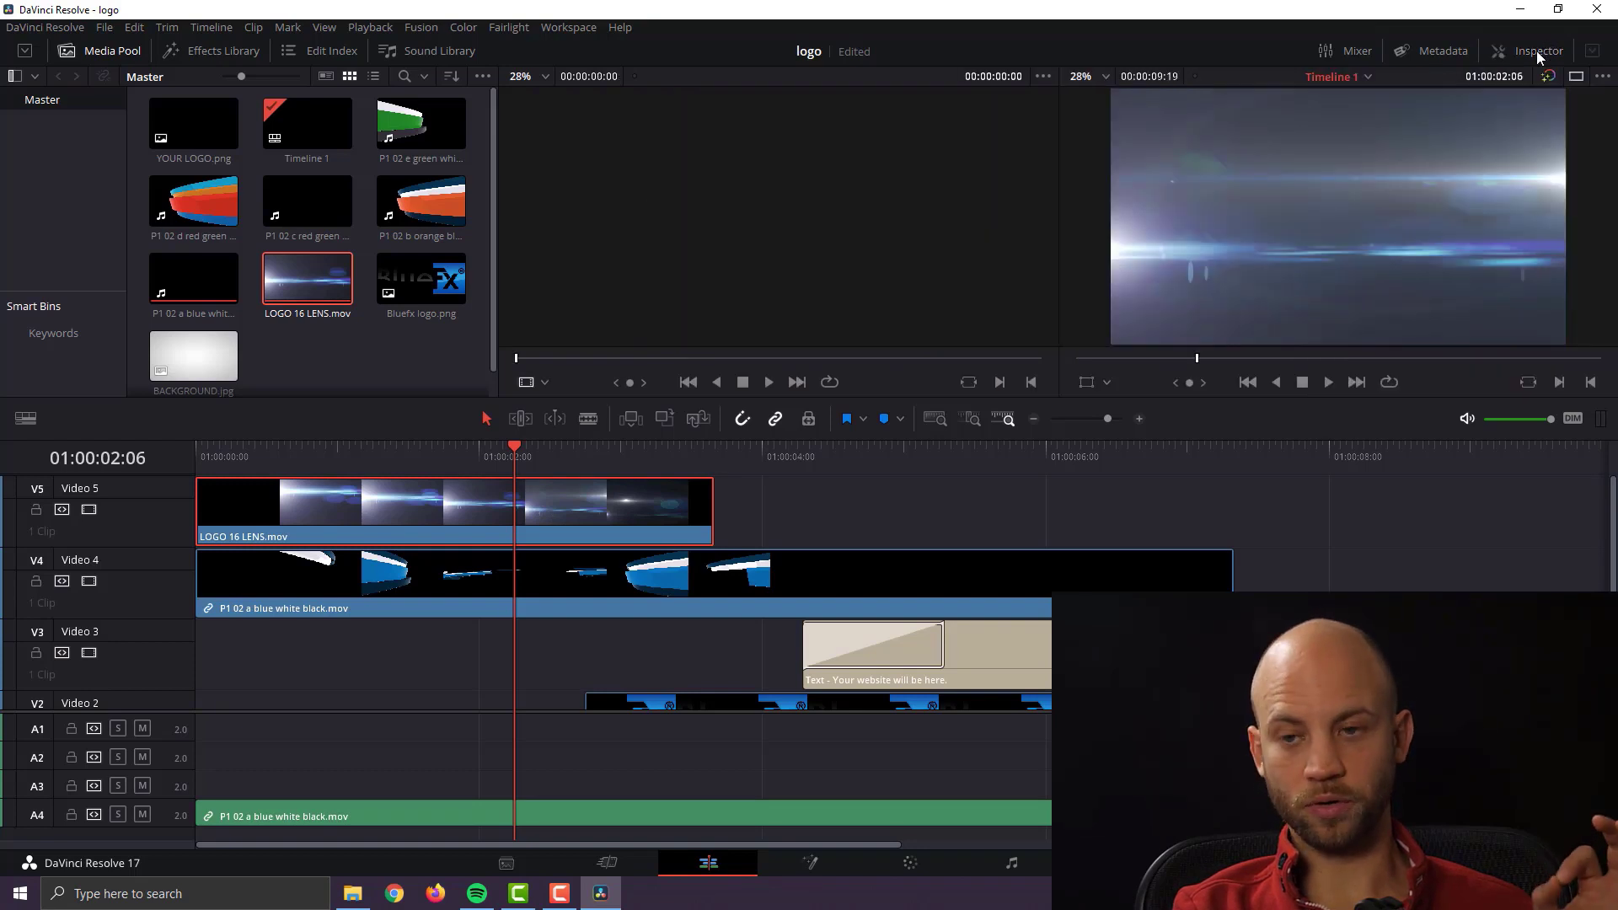
pyautogui.click(1536, 51)
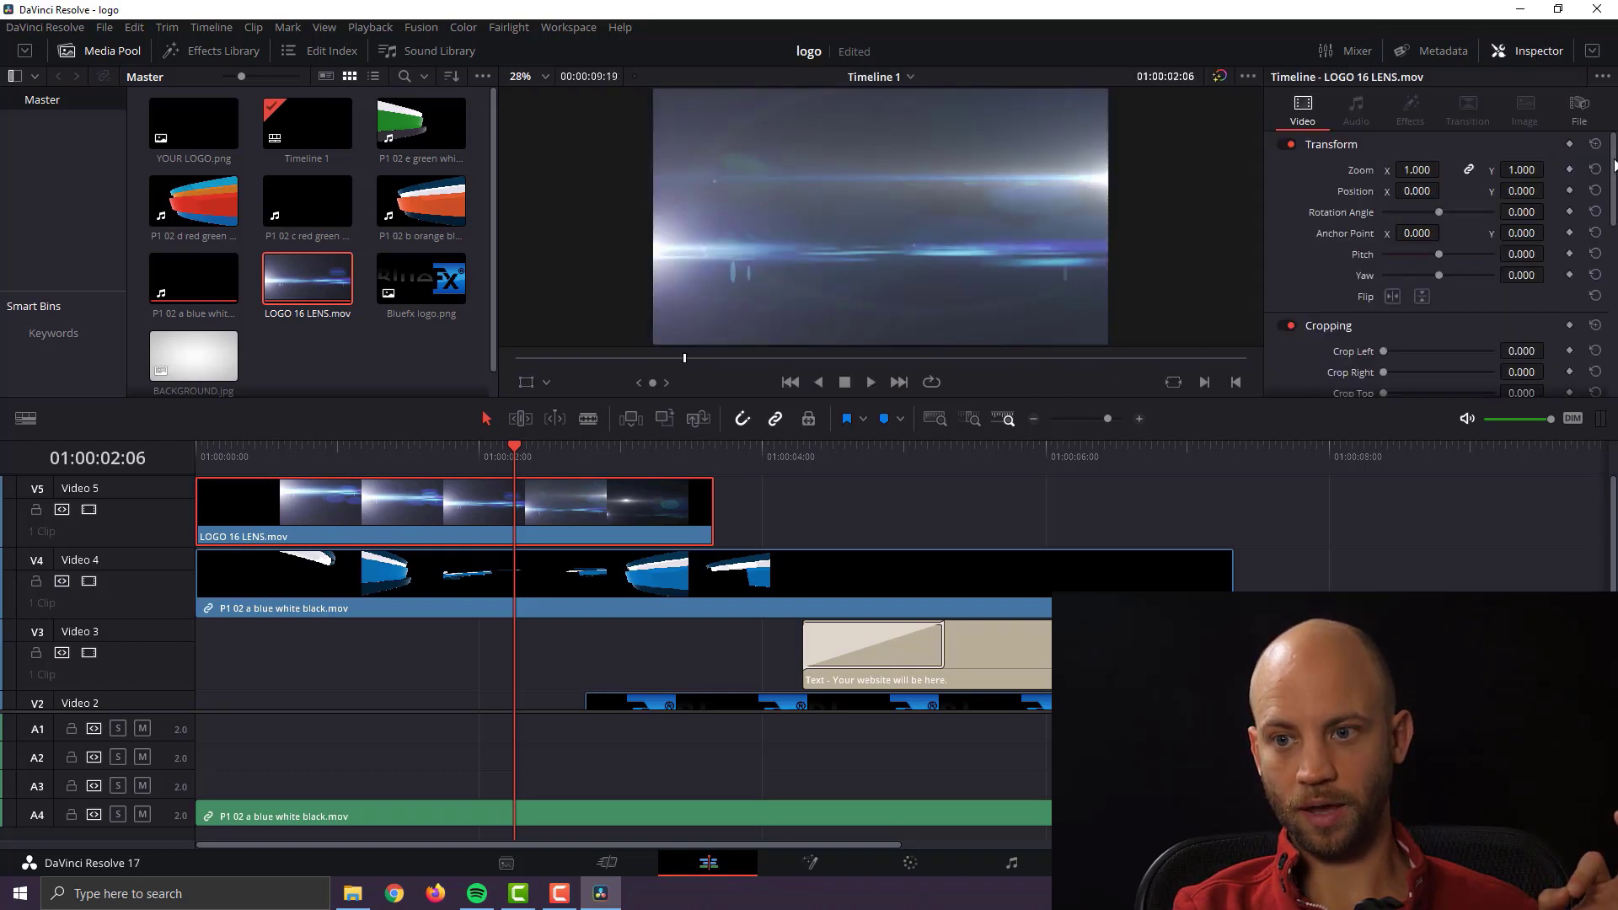
pyautogui.moveTo(1614, 165); pyautogui.dragTo(1615, 280)
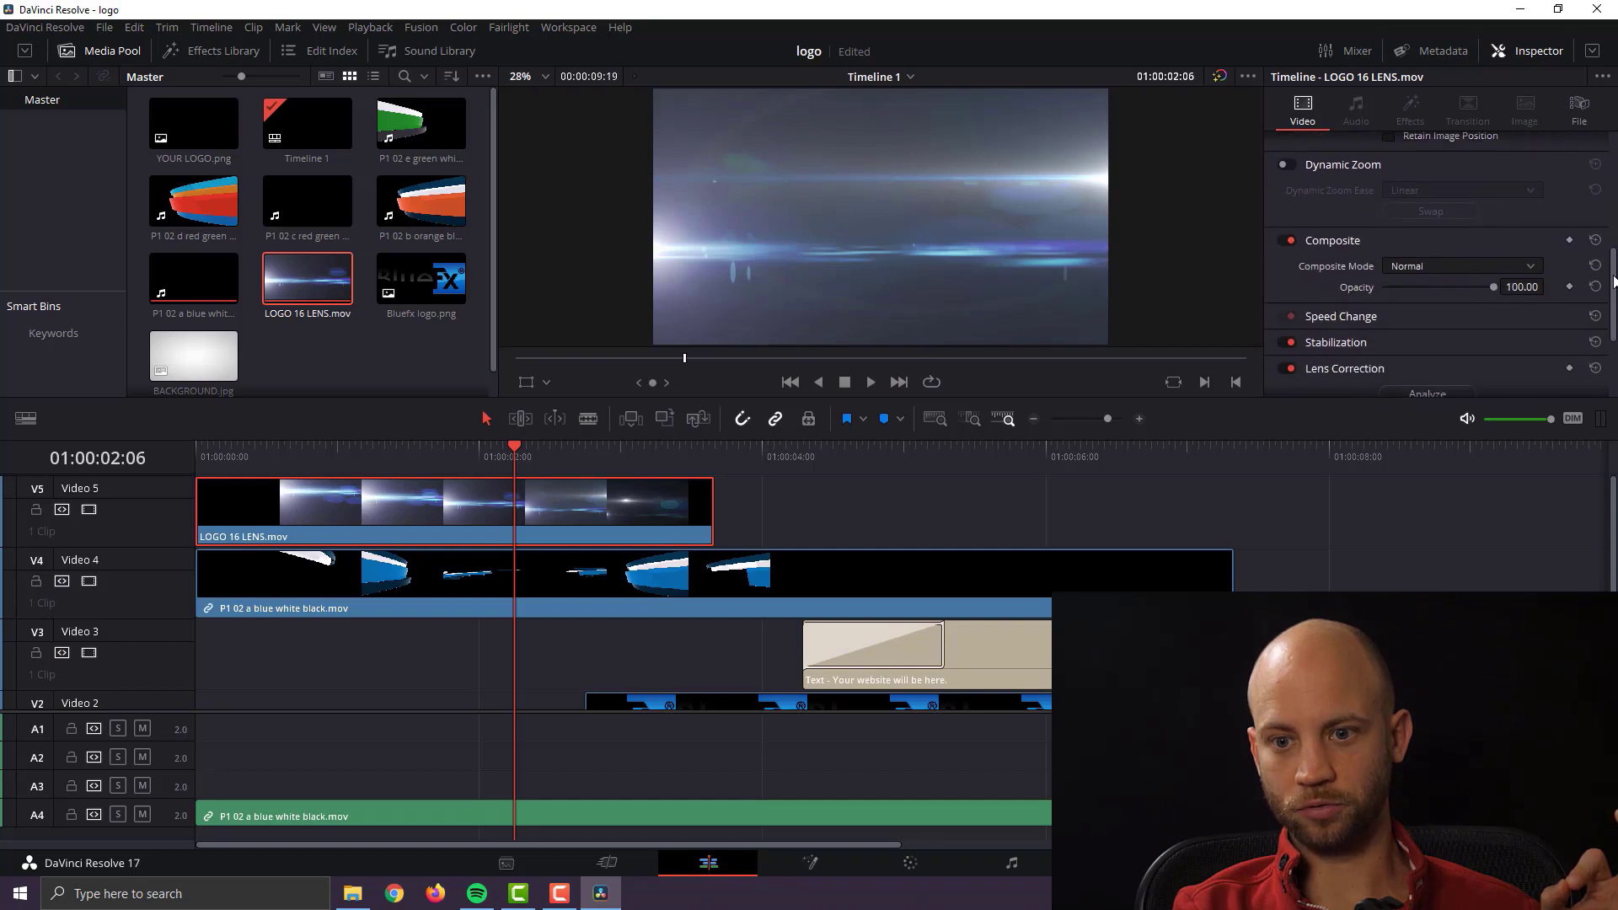
pyautogui.scroll(-2, 1541, 285)
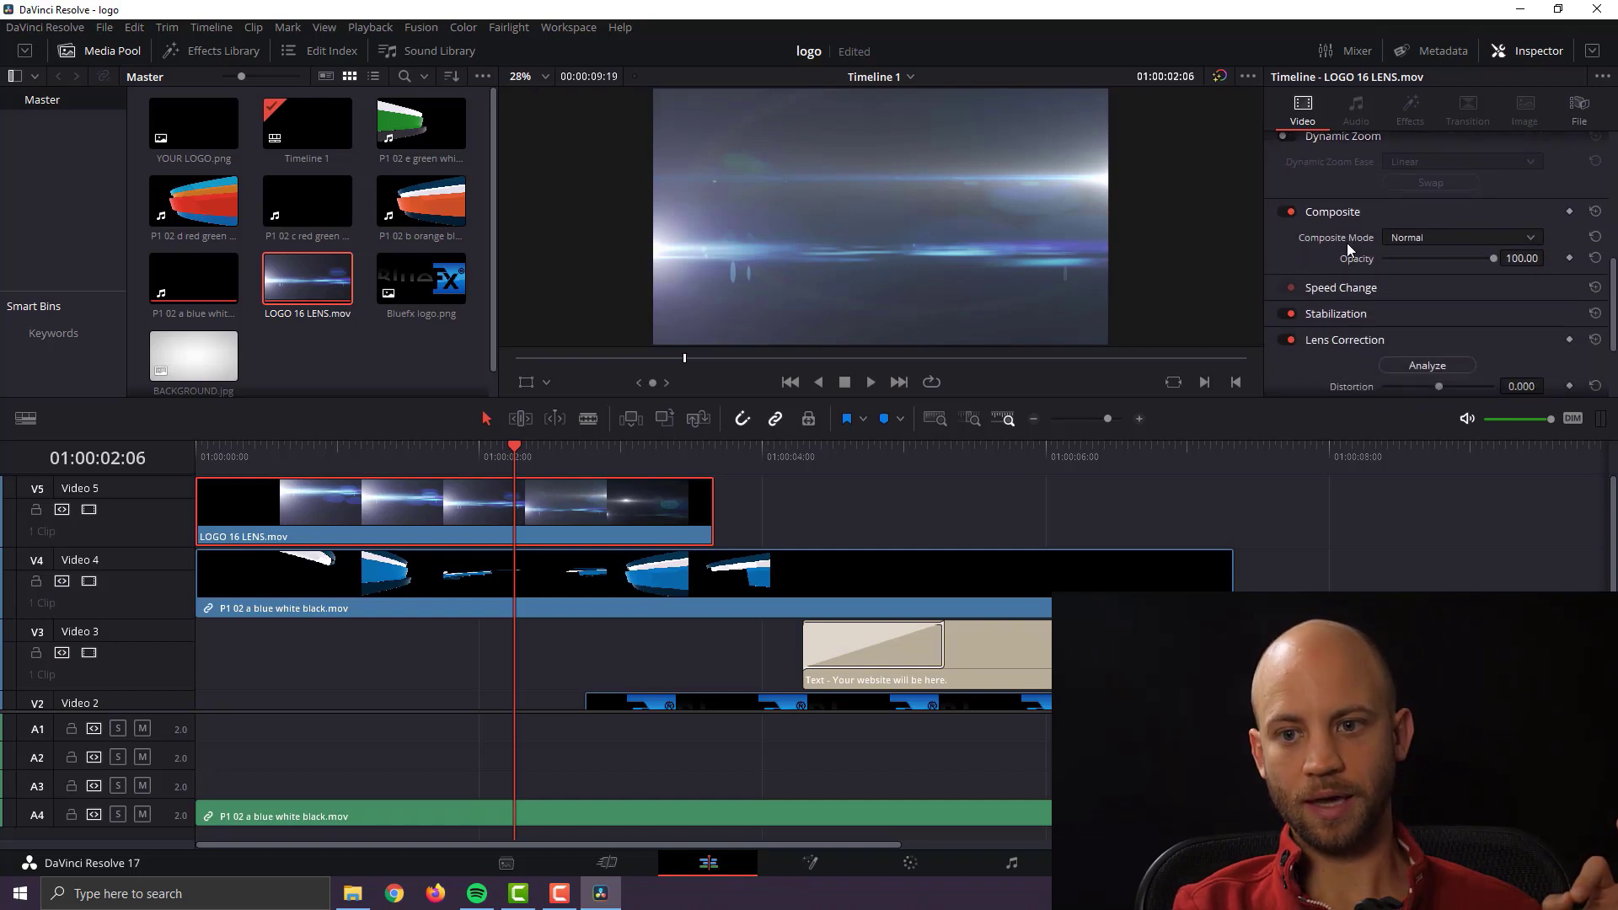
pyautogui.click(1423, 235)
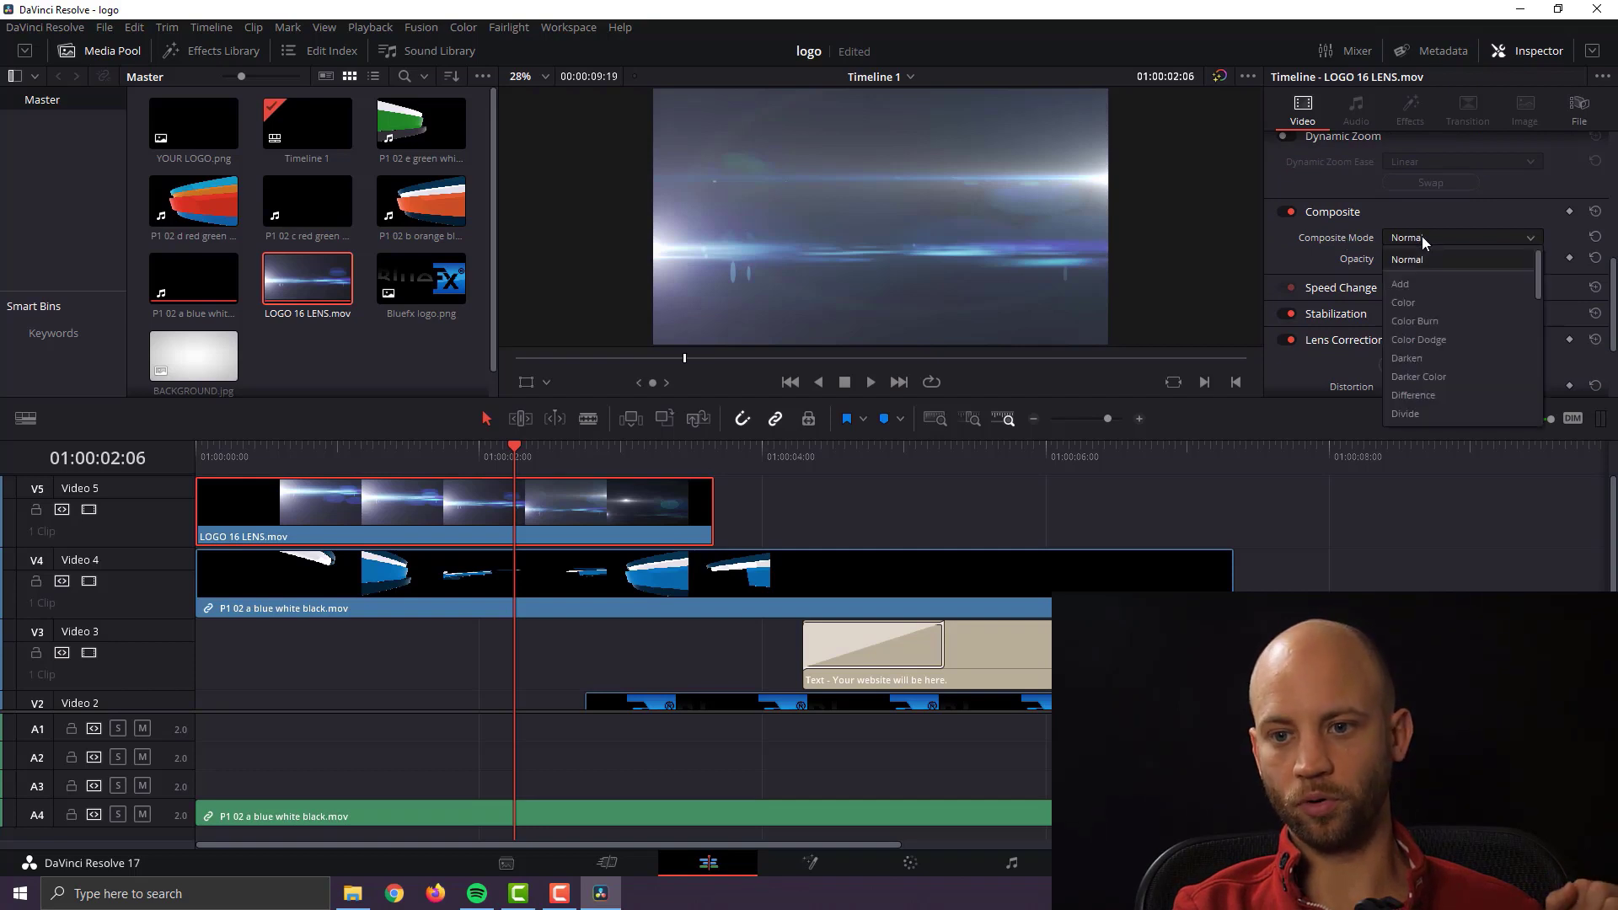
pyautogui.click(1412, 287)
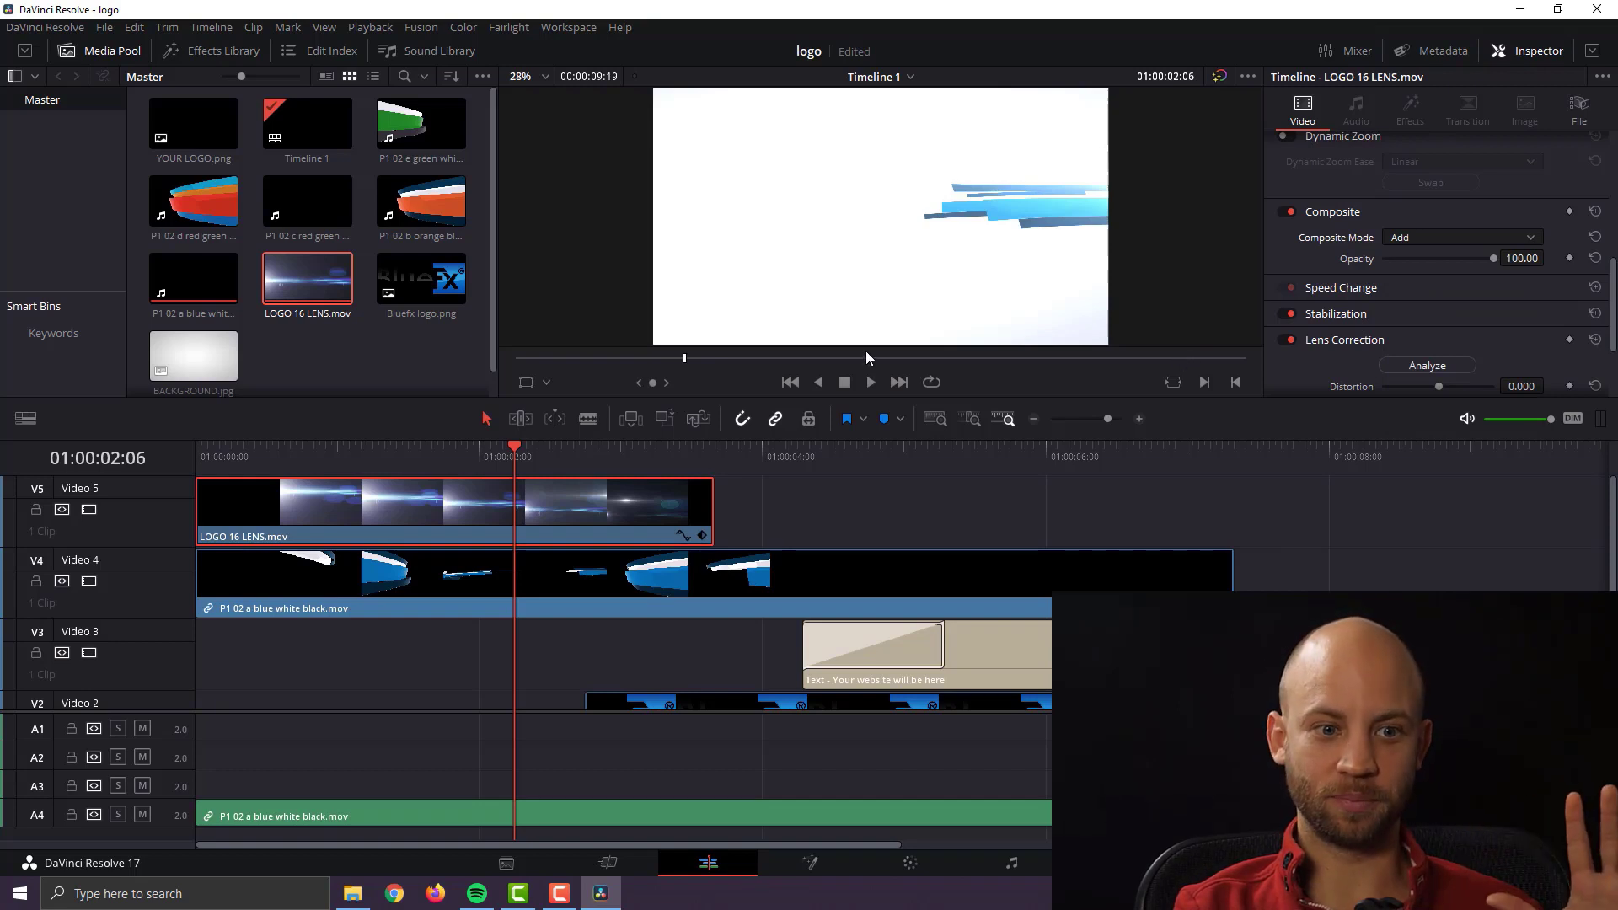
# Step: Play the intro from the start to check the additive lens flare
pyautogui.moveTo(244, 458); pyautogui.dragTo(184, 459)
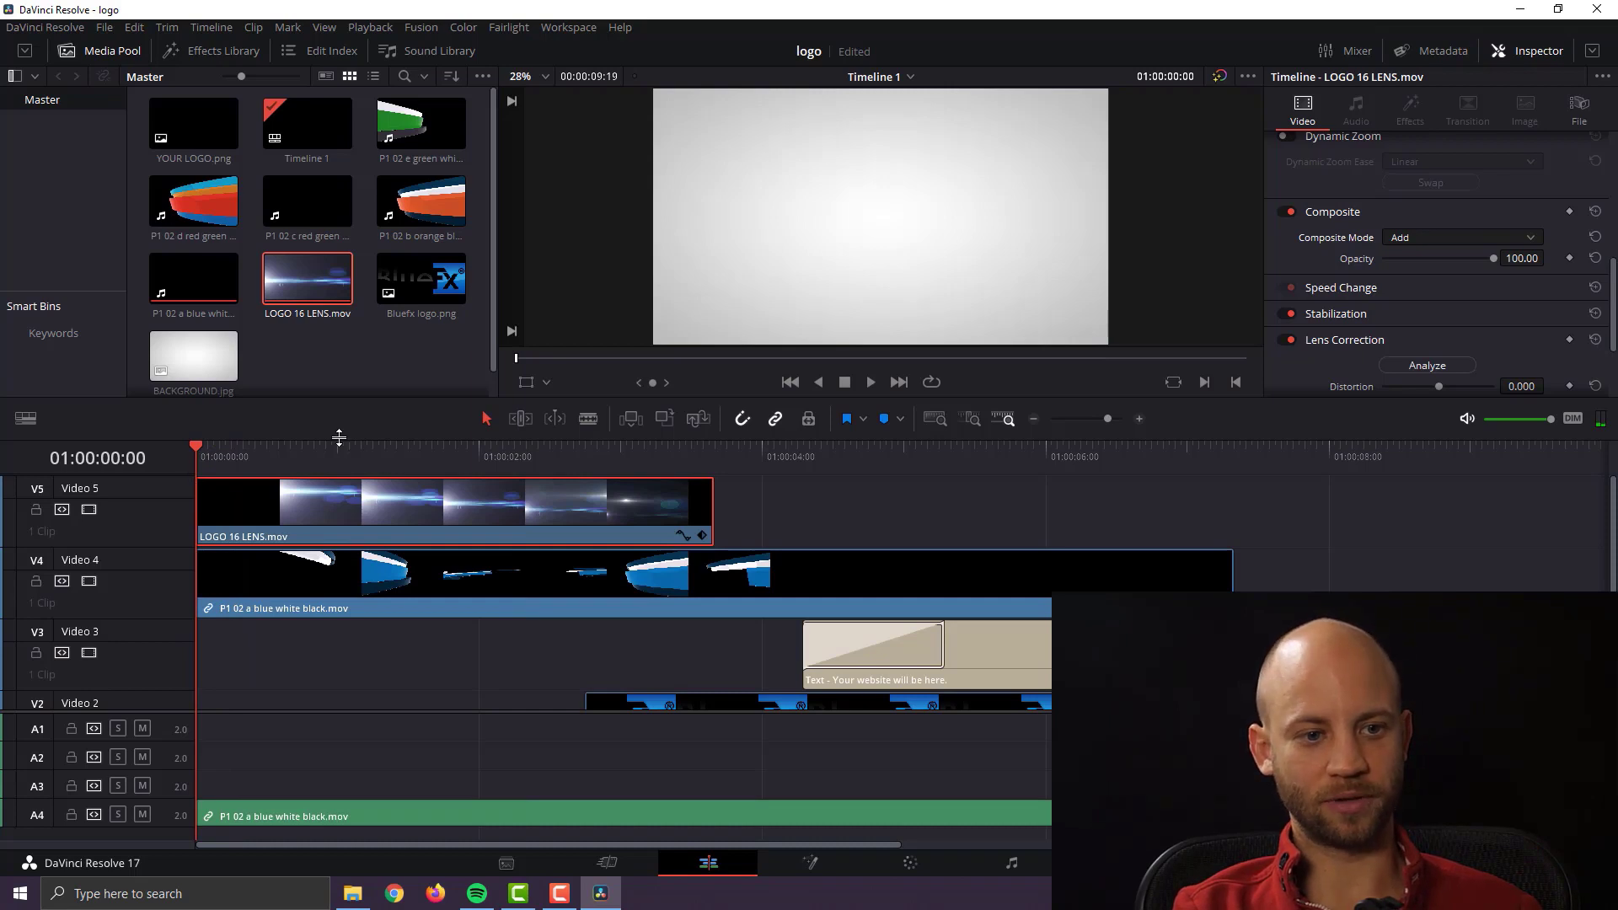
pyautogui.press('space')
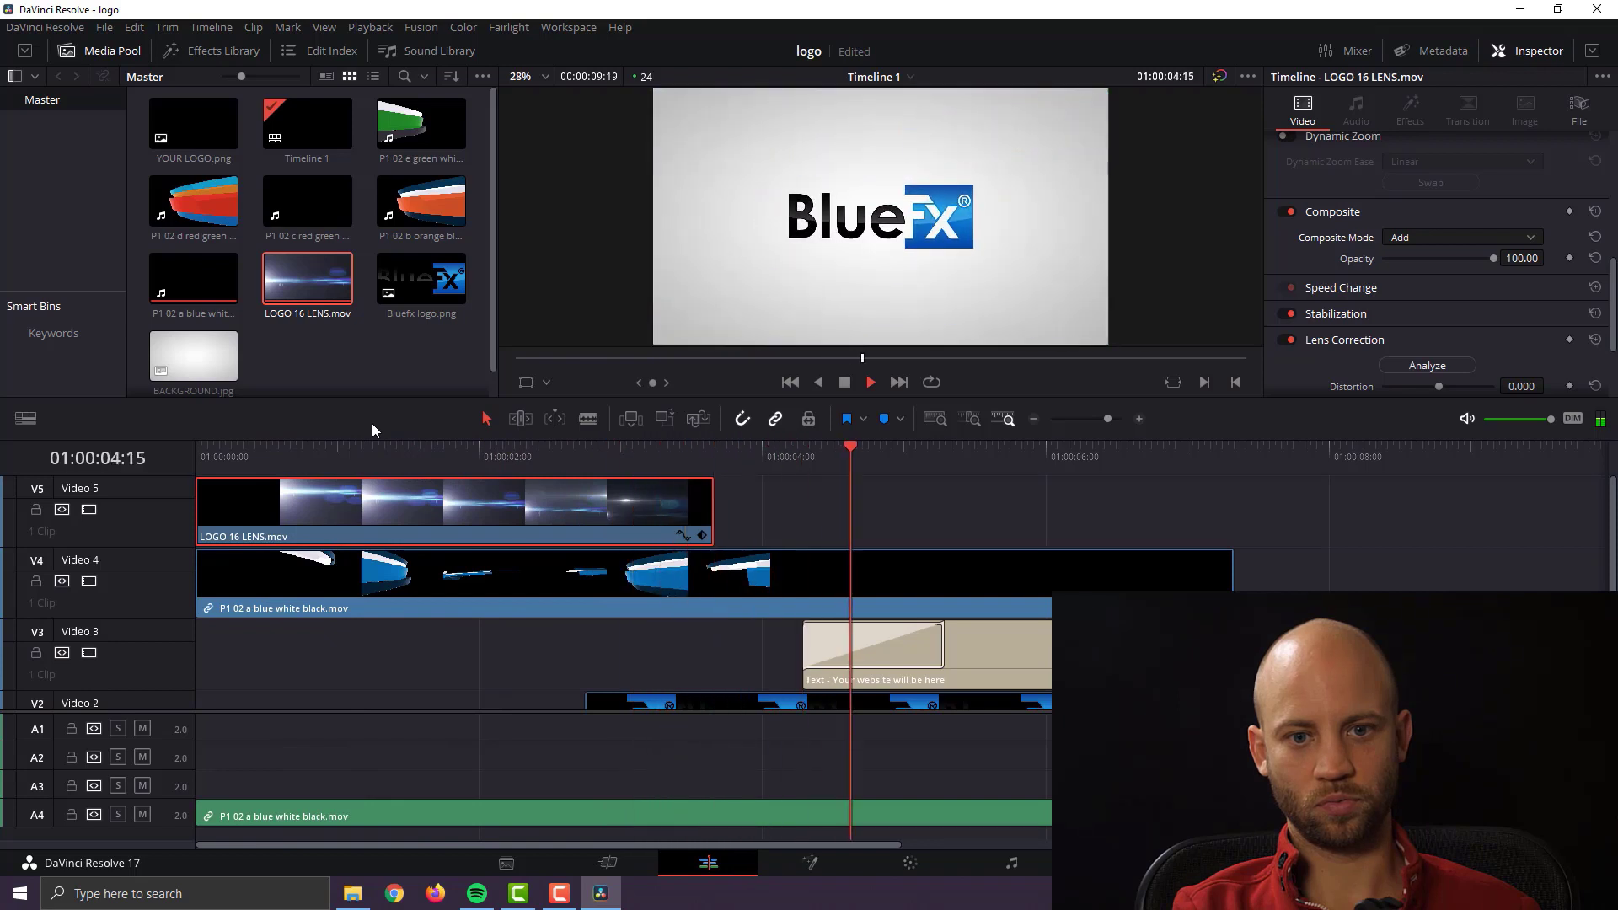
pyautogui.press('space')
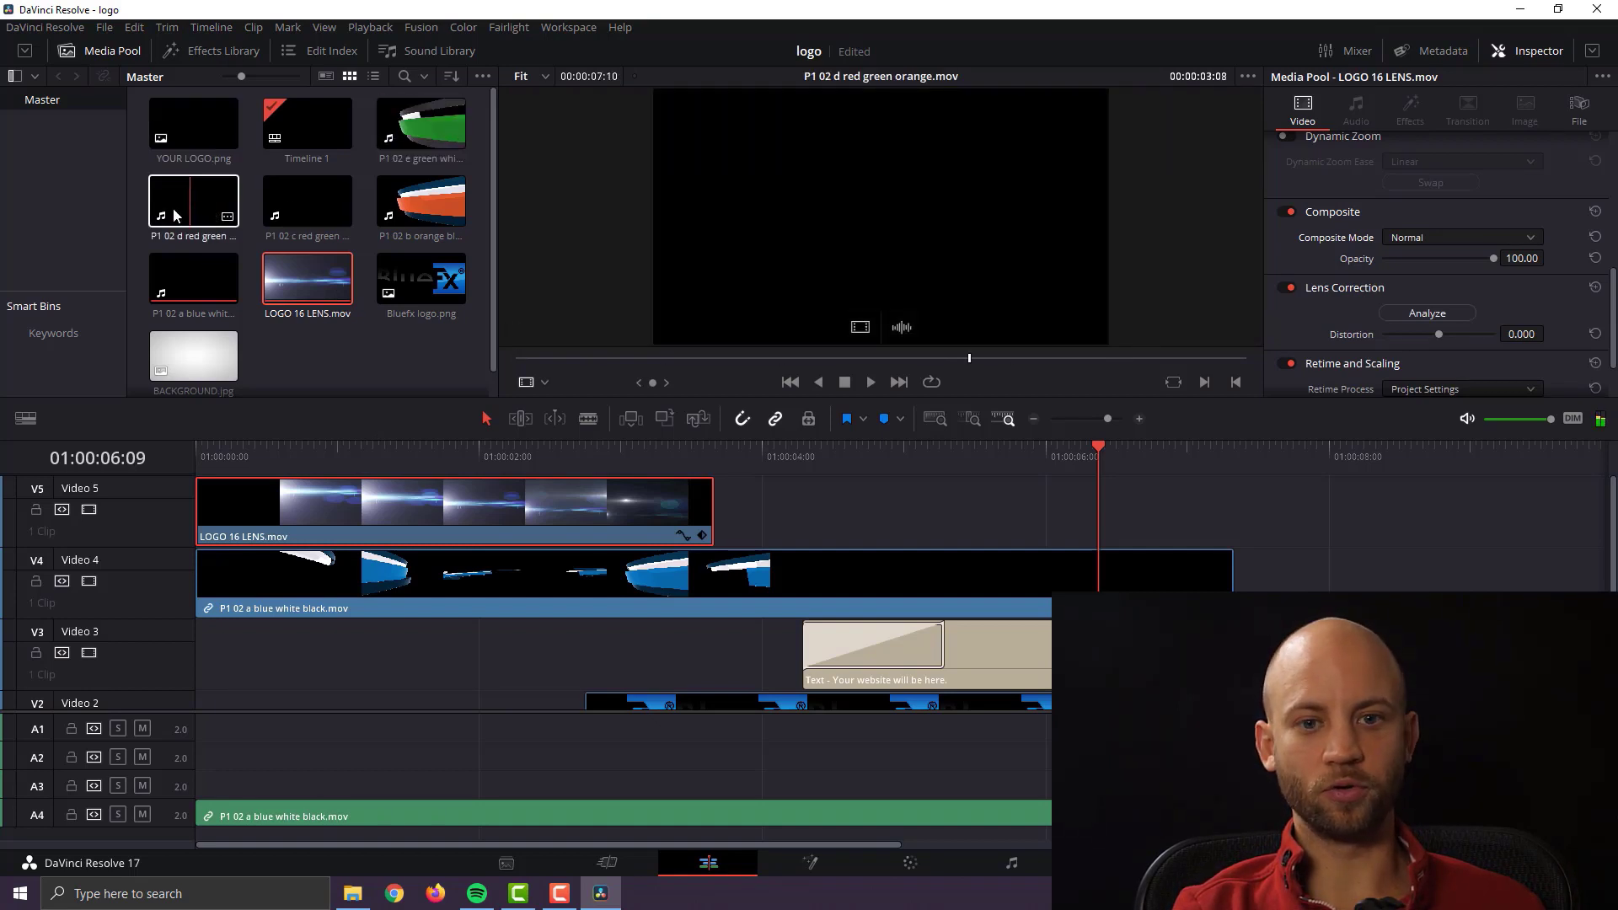
# Step: Replace the V4 blue ribbon with P1 02 b orange blue white black.mov and play it back
pyautogui.moveTo(400, 202); pyautogui.dragTo(193, 590)
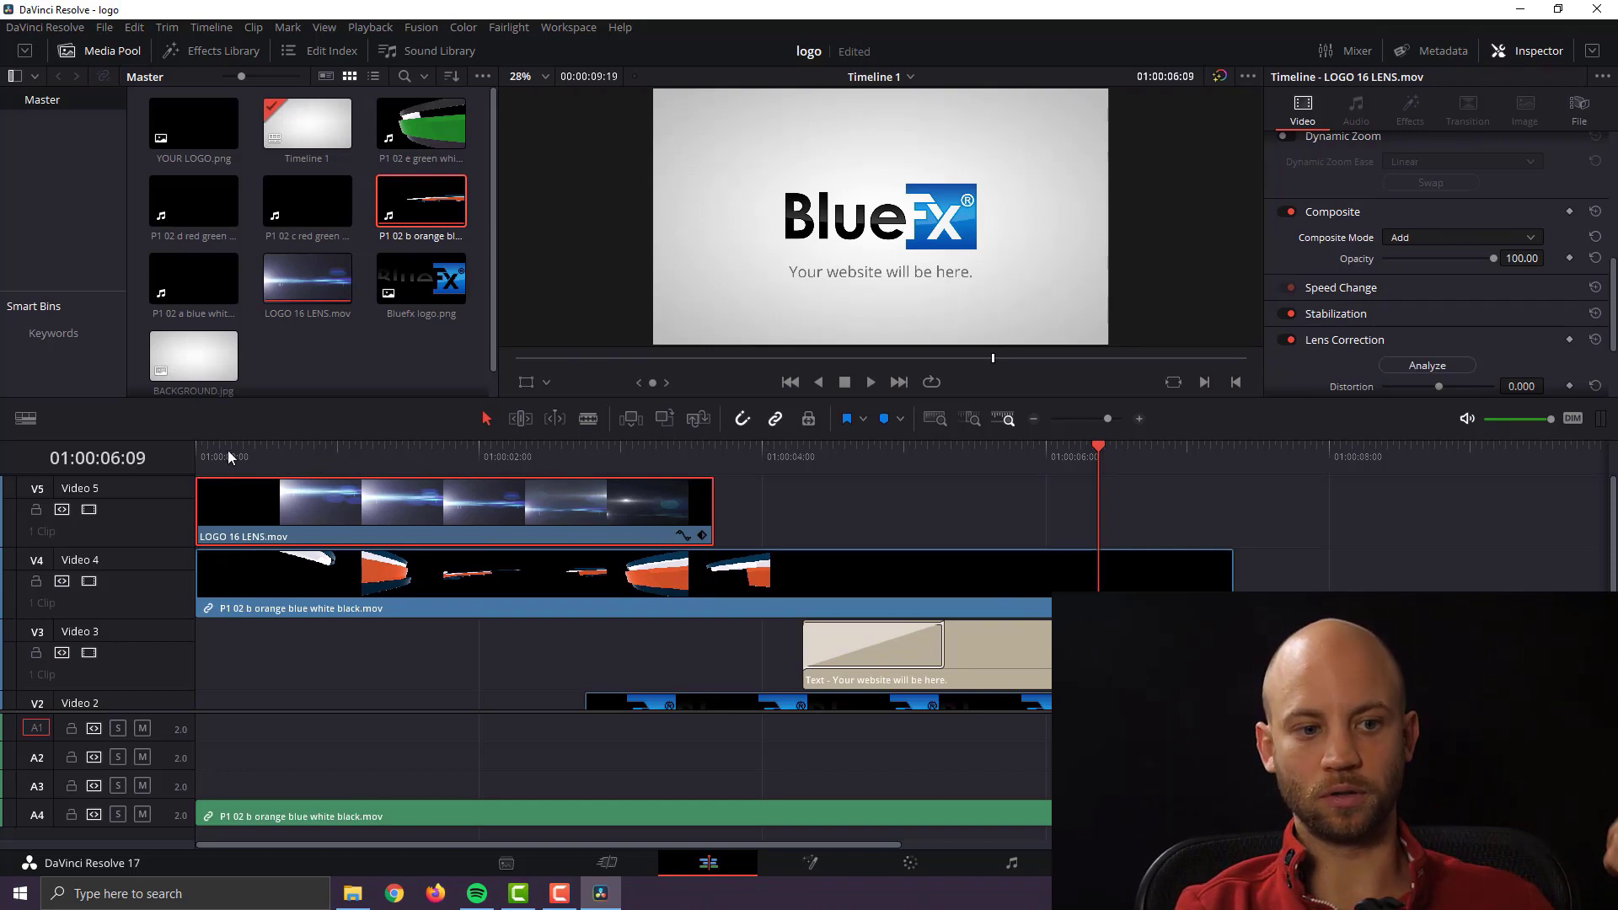
pyautogui.press('Home')
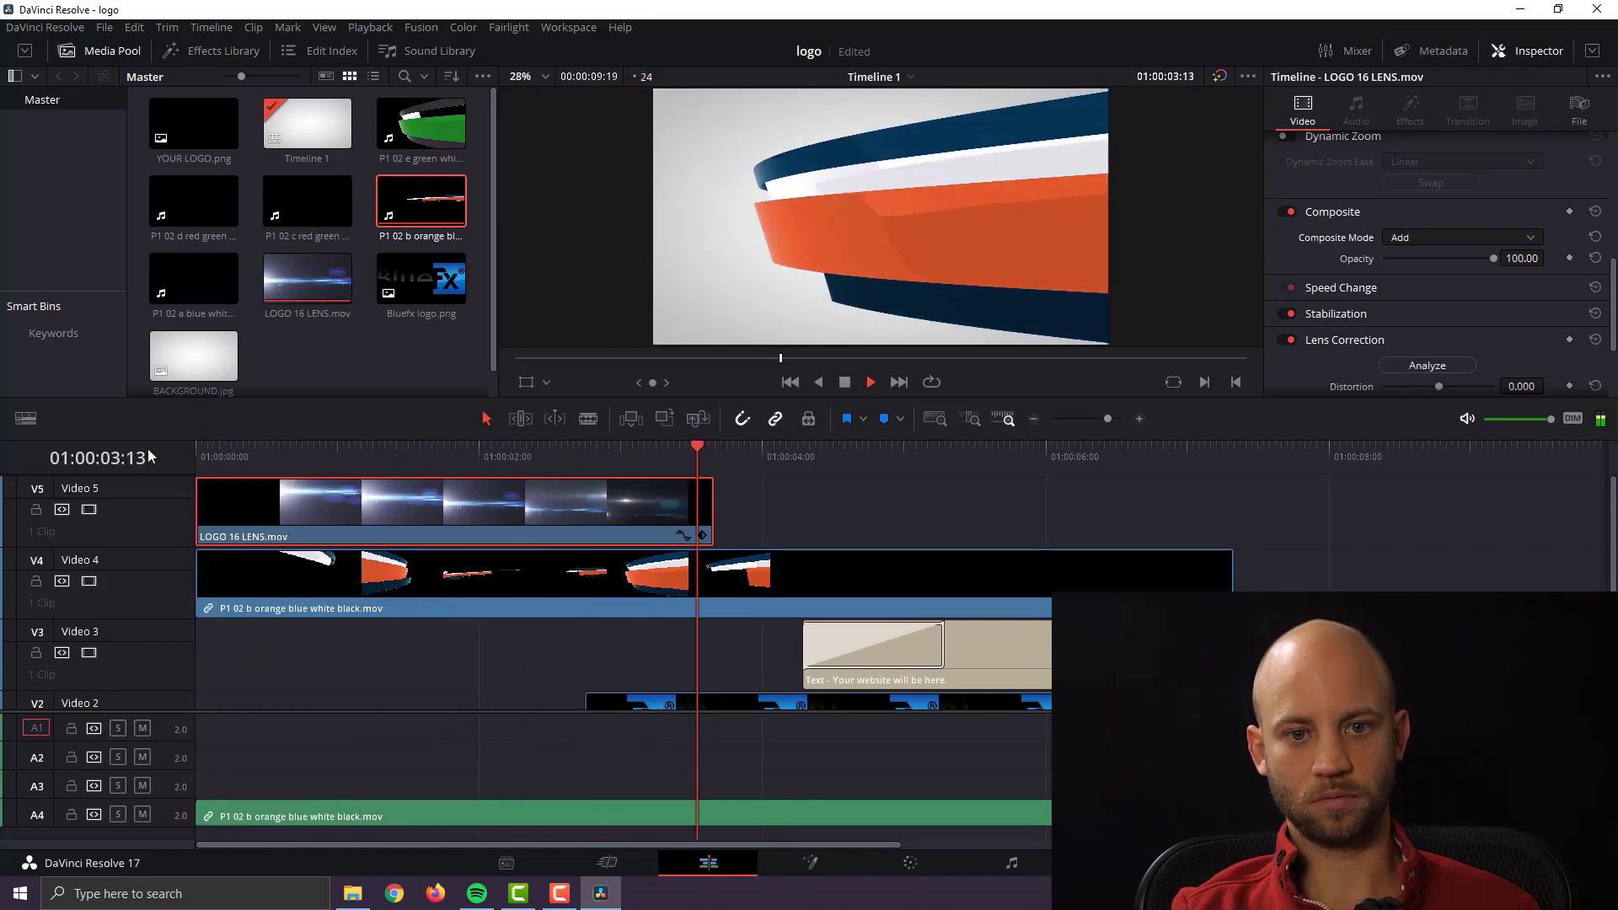
pyautogui.press('space')
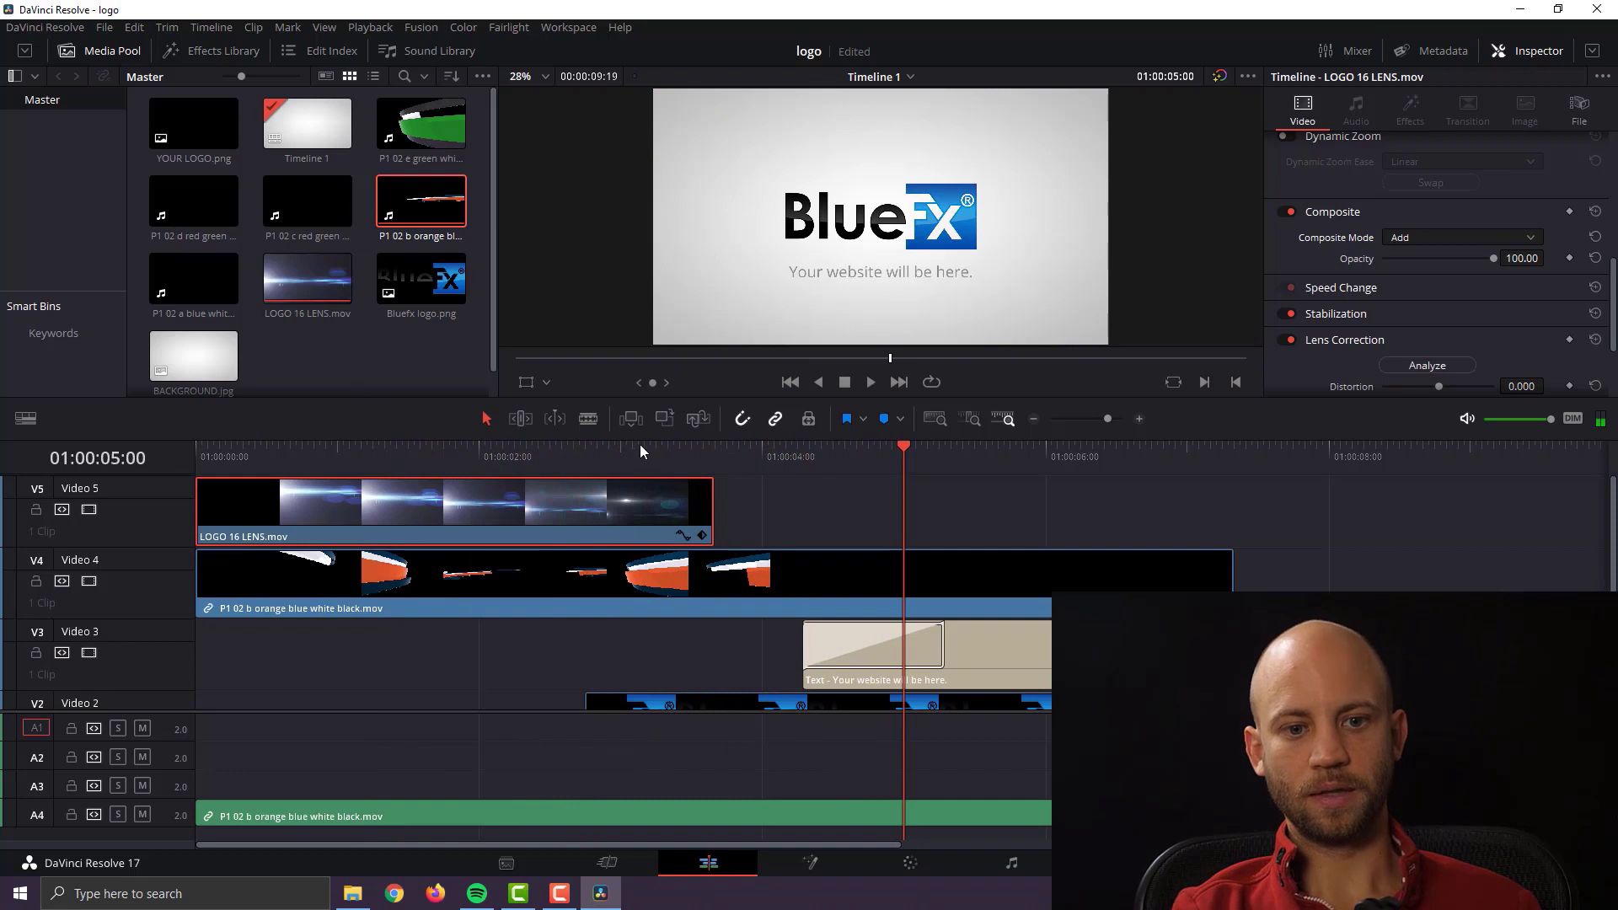
# Step: Scrub and replay the logo reveal from 01:00:02:18 until the subtitle appears
pyautogui.moveTo(650, 451); pyautogui.dragTo(847, 456)
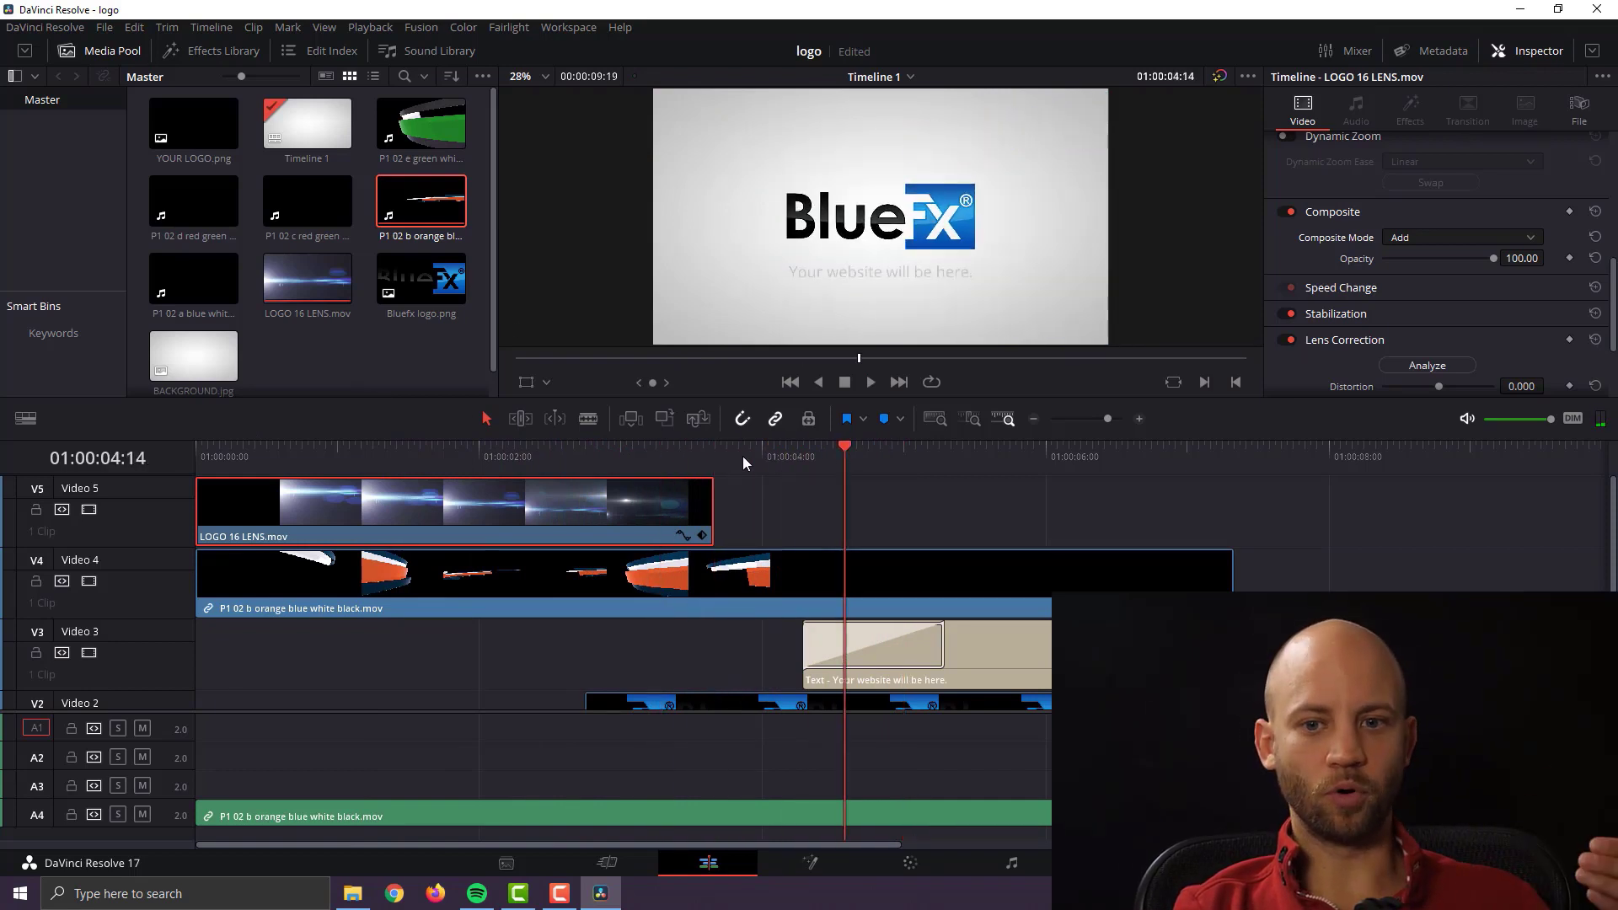
pyautogui.click(590, 453)
pyautogui.press('space')
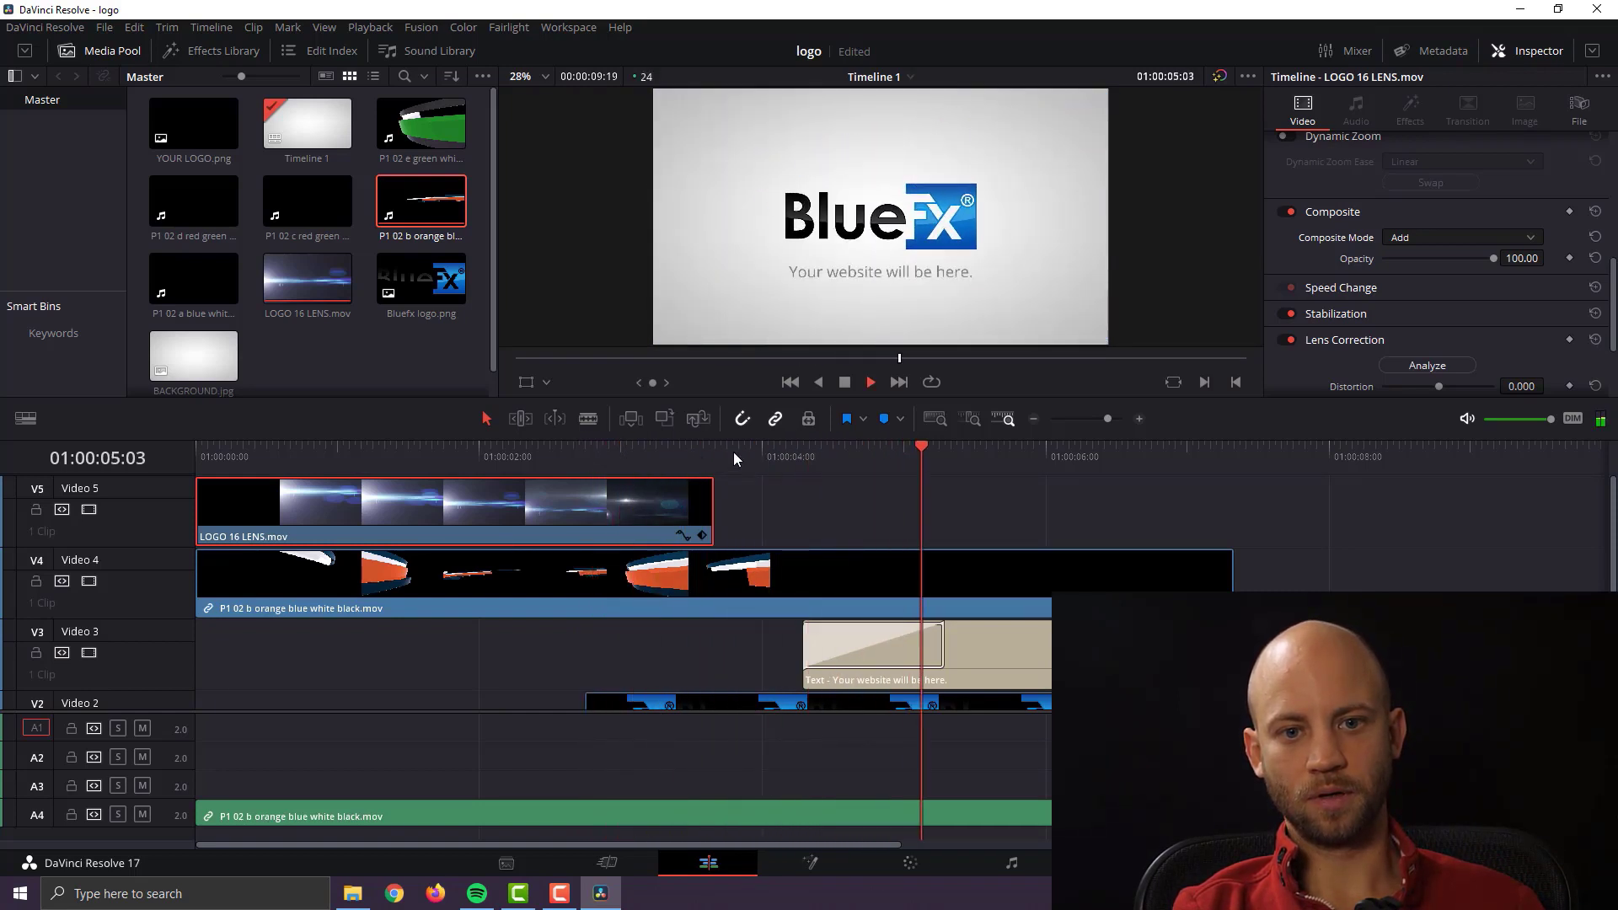
pyautogui.press('space')
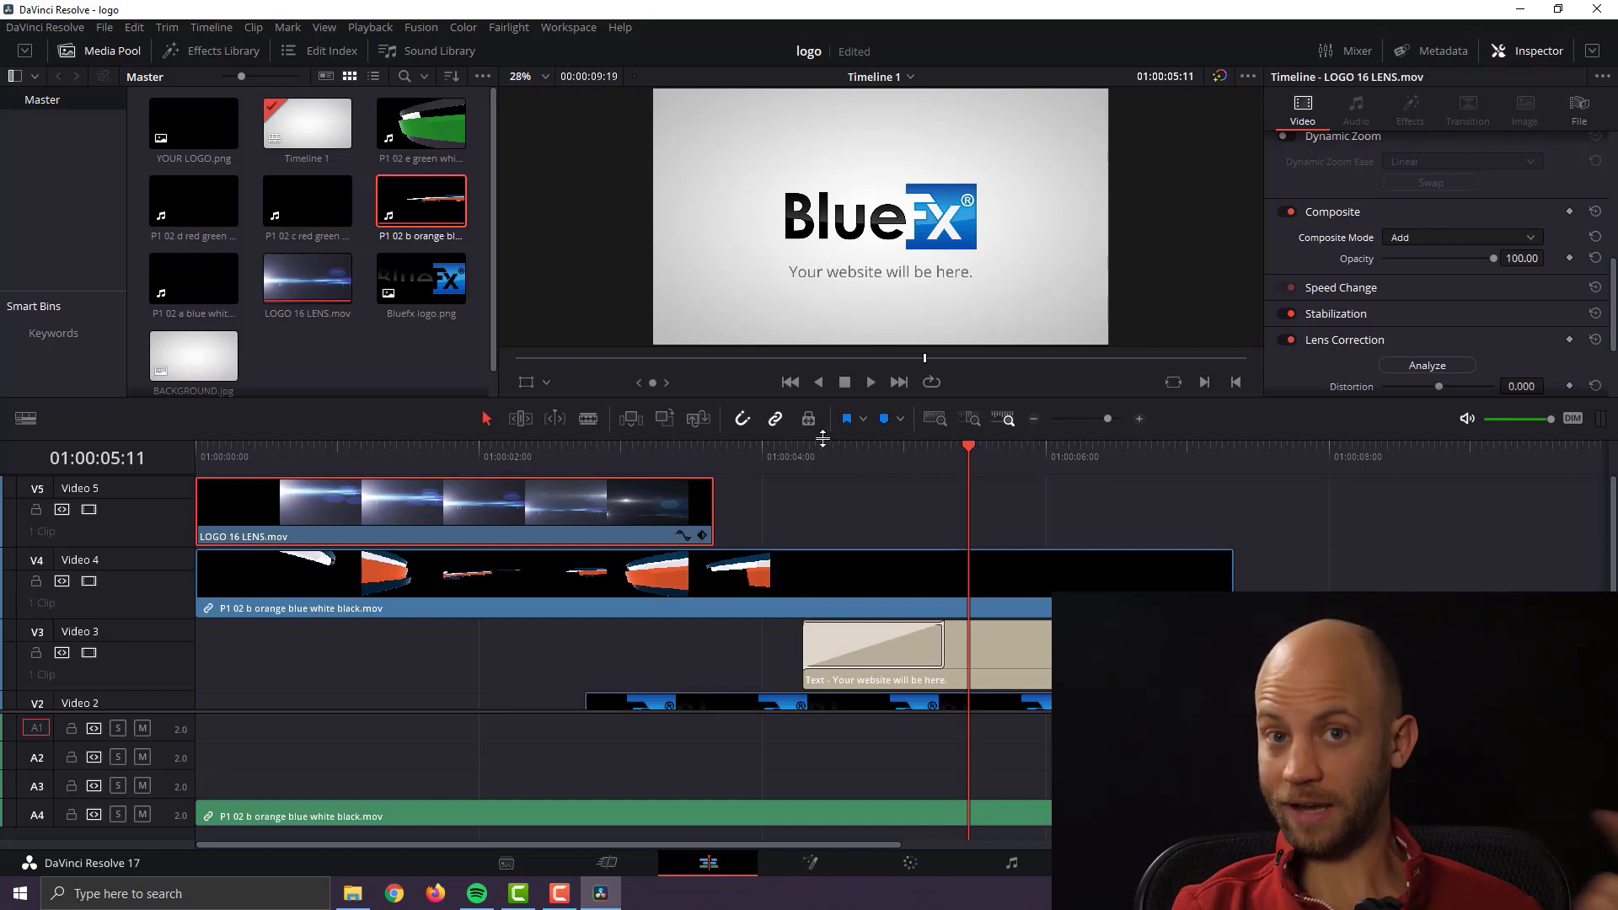
# Step: Quick Export the intro as a 1920x1080, 24 fps H.264 file
pyautogui.click(421, 202)
pyautogui.click(105, 27)
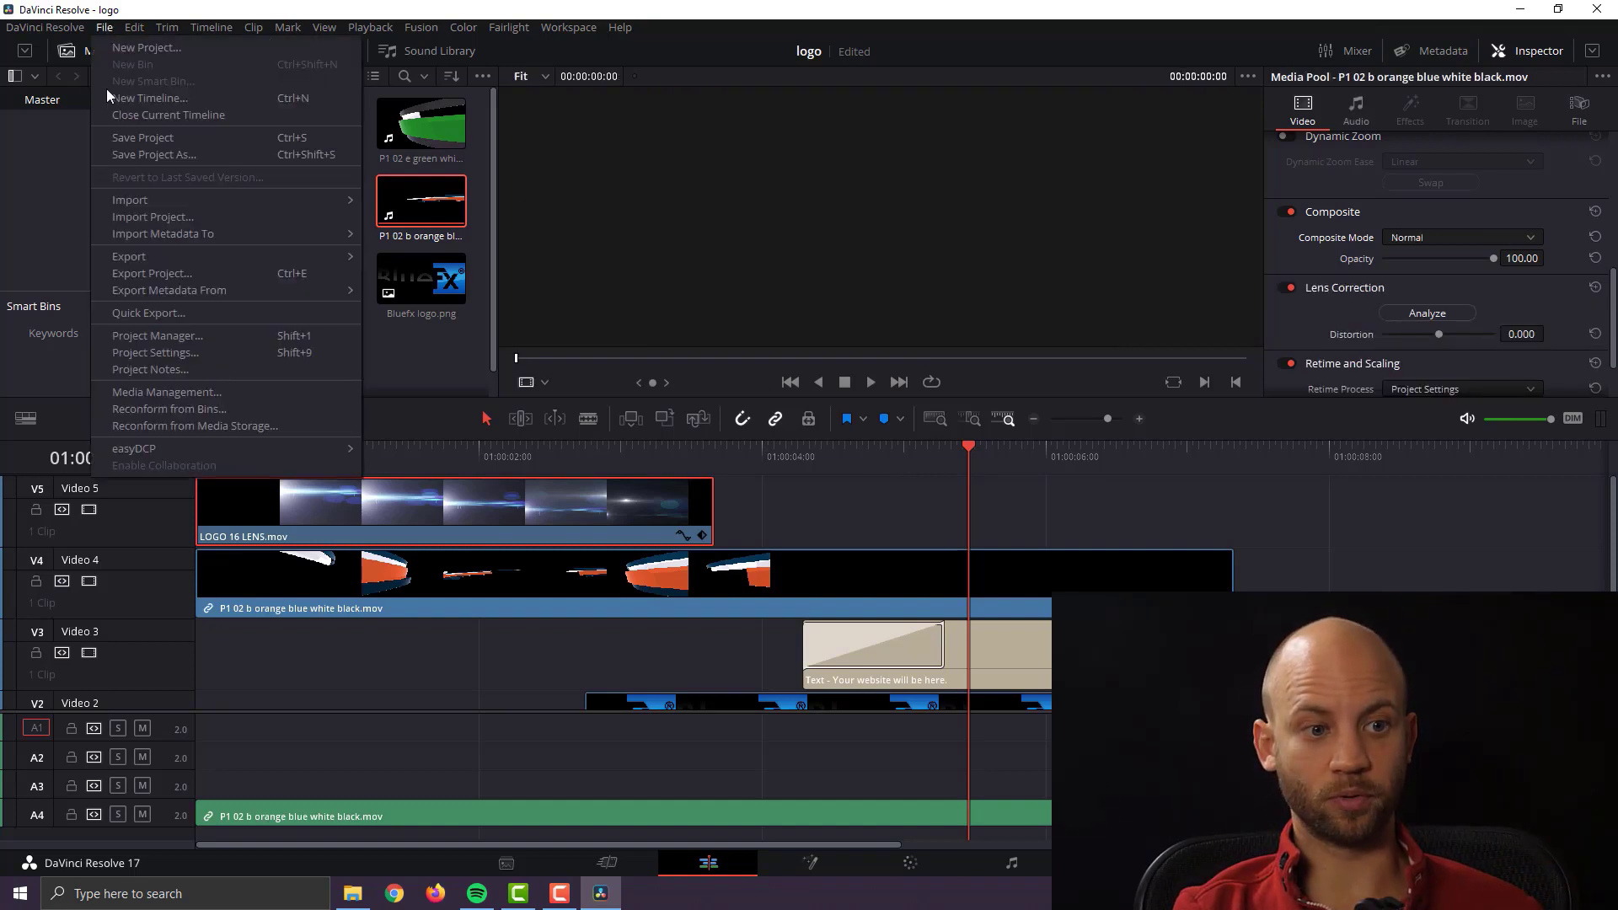
pyautogui.moveTo(169, 258)
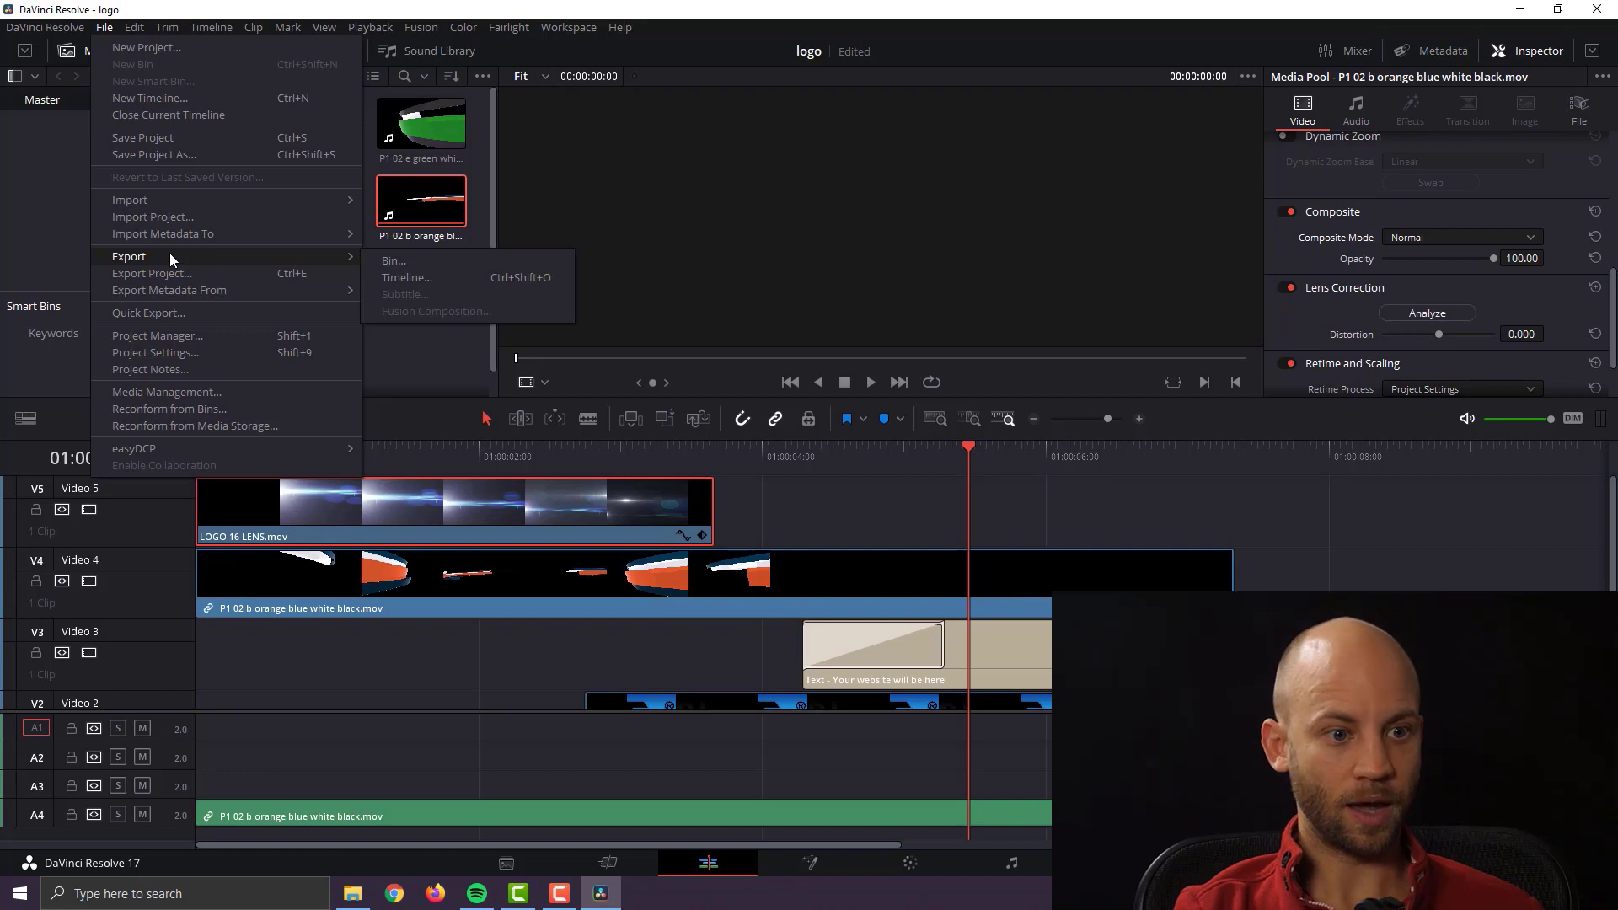
pyautogui.click(144, 314)
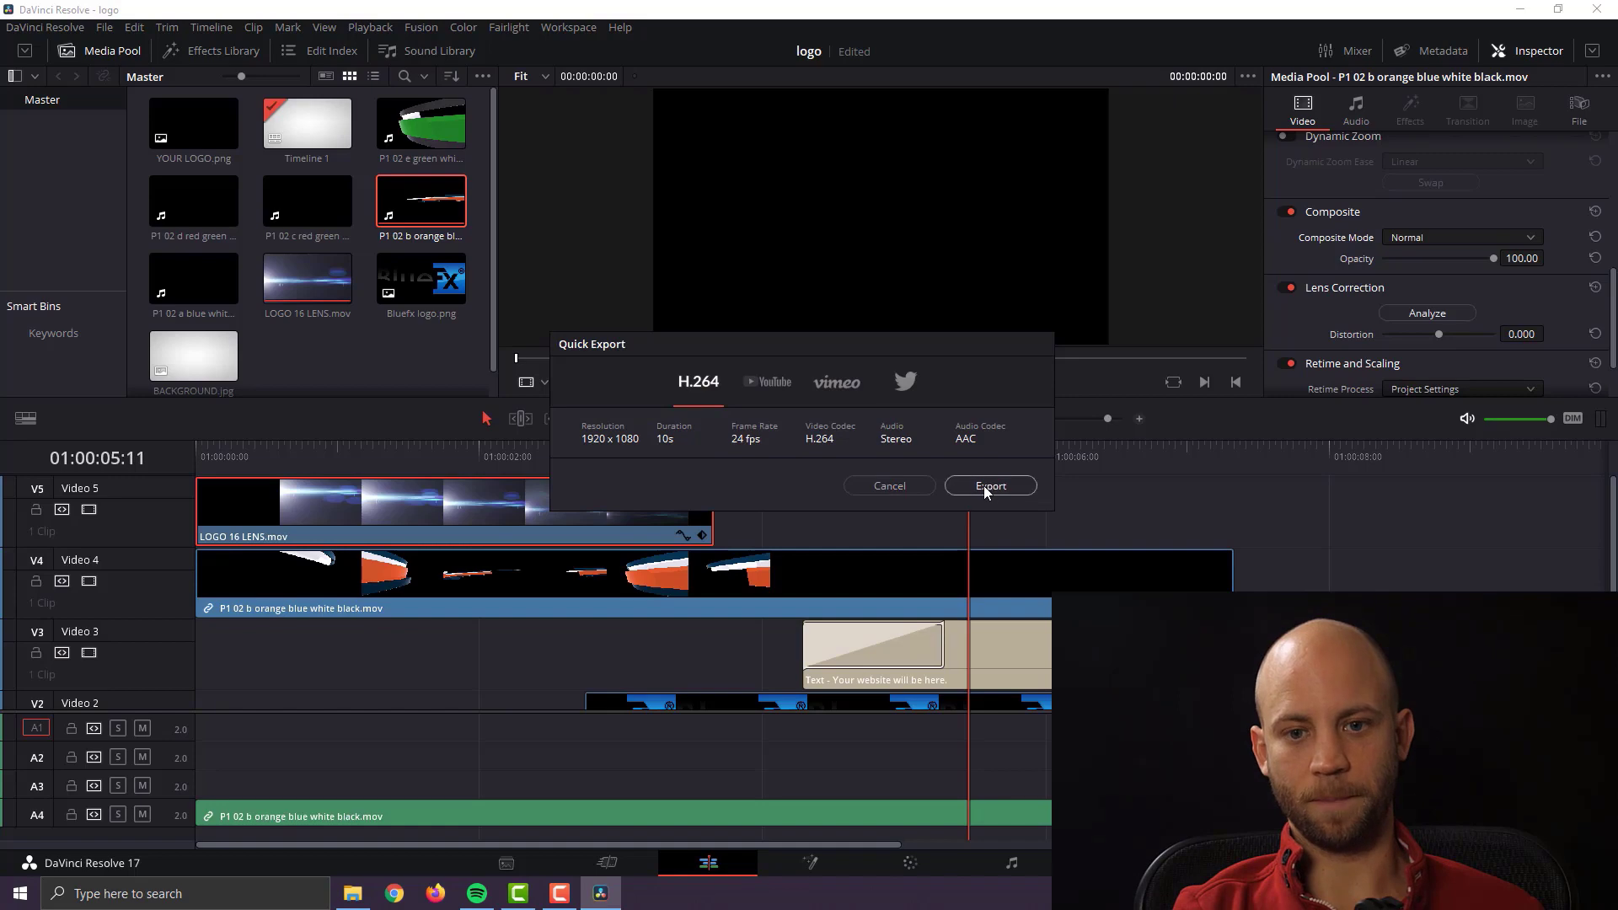
pyautogui.click(890, 486)
pyautogui.click(610, 451)
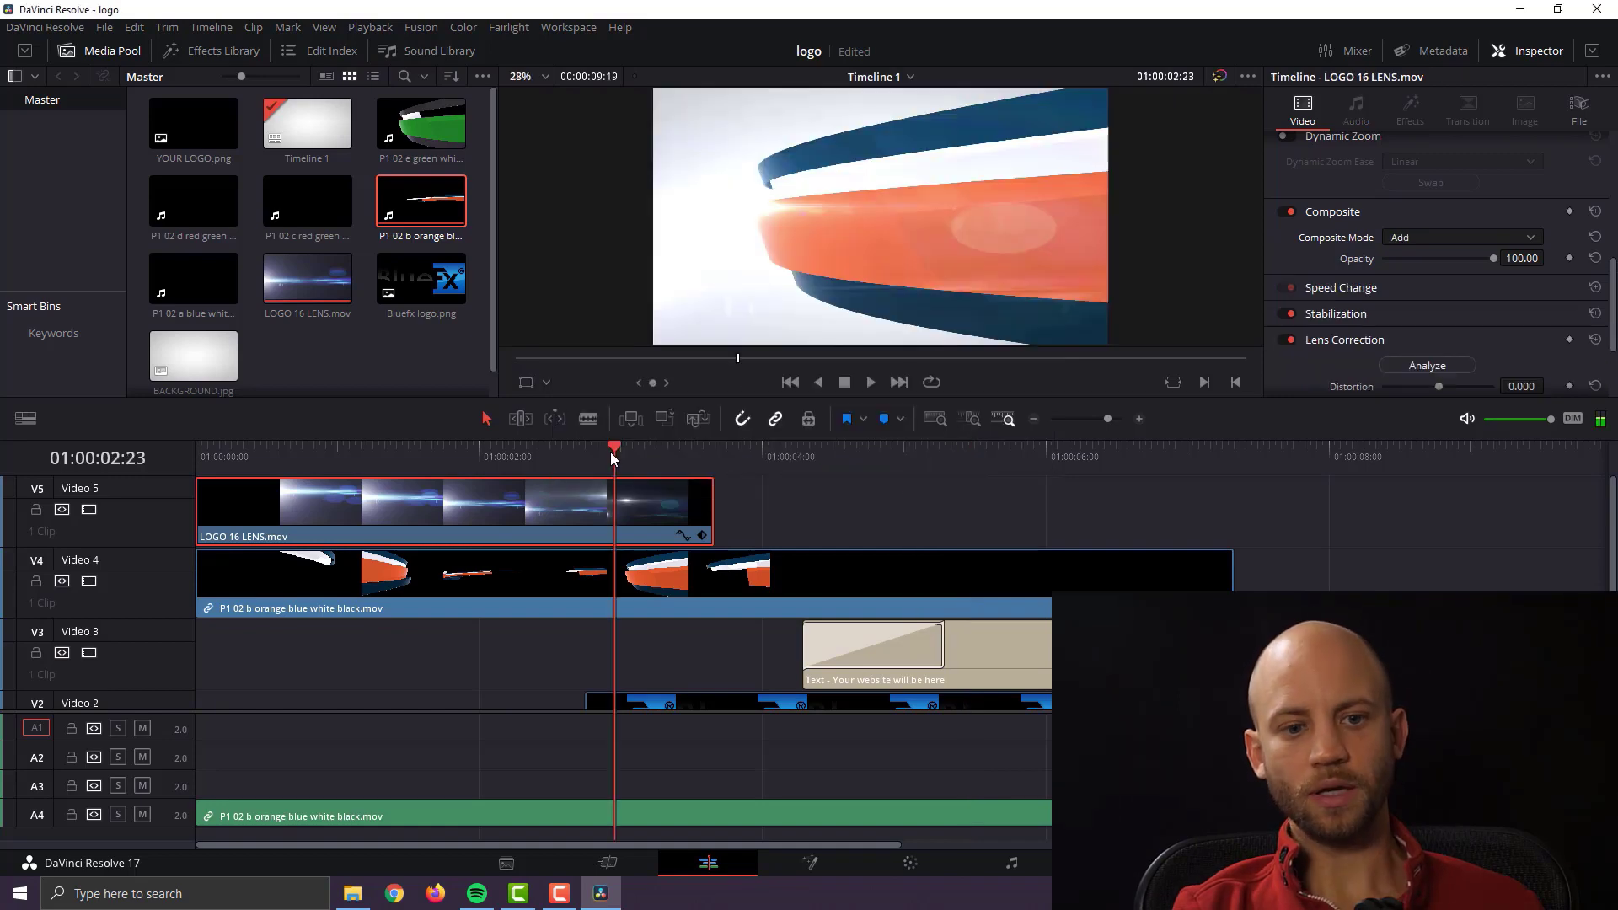